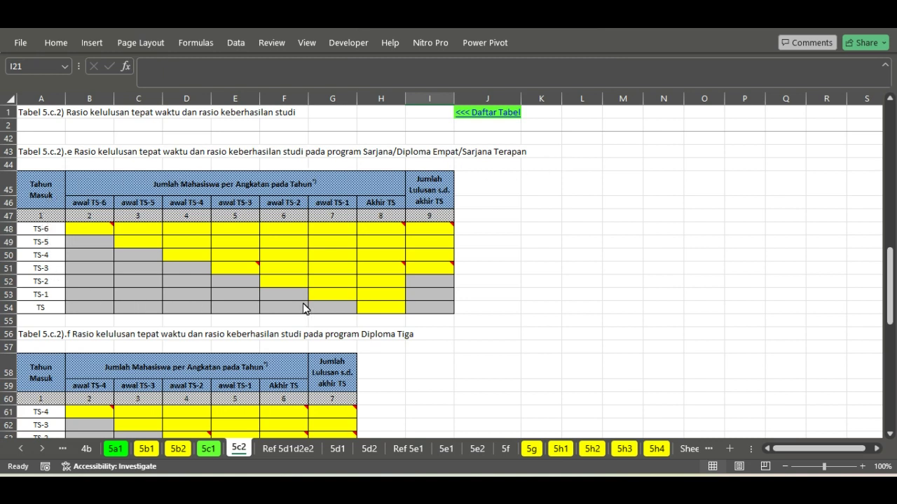
Review the tables on sheet 5c2, focusing on the Tahun Masuk rows TS-6 to TS of Tabel 5.c.2).e for Sarjana programs.
scroll(421, 264, "up", 13)
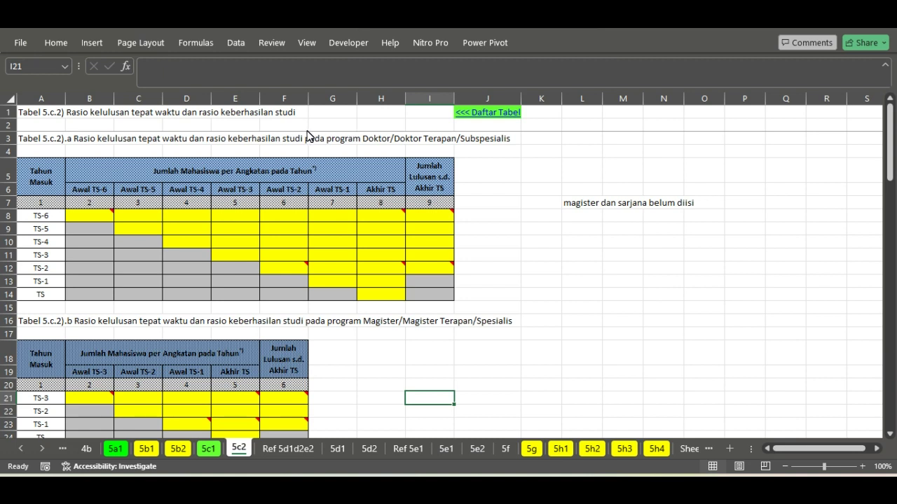
scroll(54, 179, "down", 12)
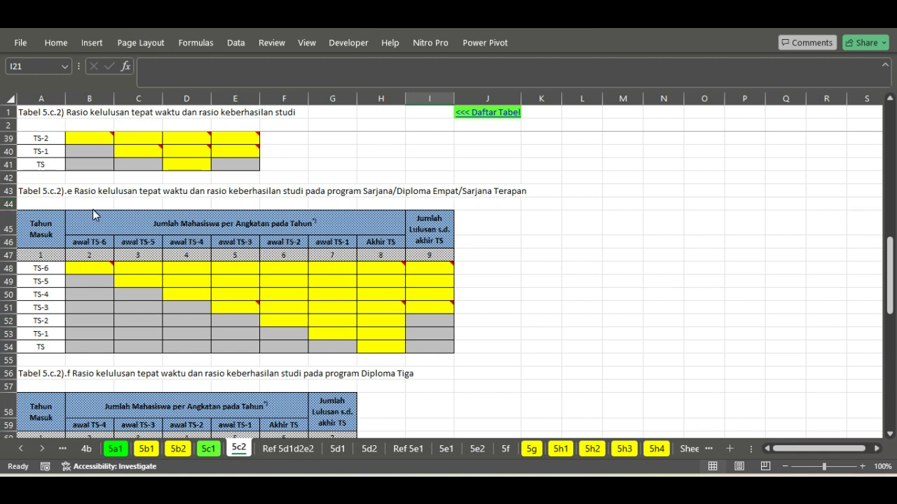
scroll(125, 207, "down", 1)
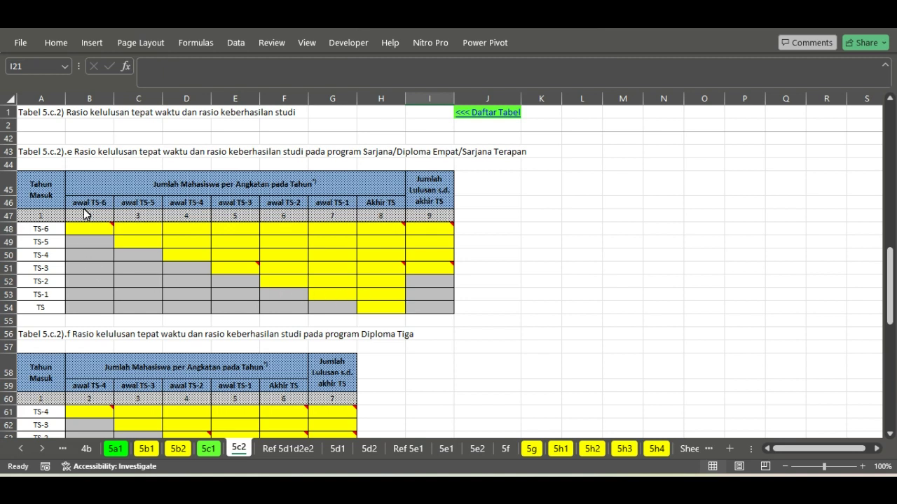
left_click_drag(54, 199, 42, 309)
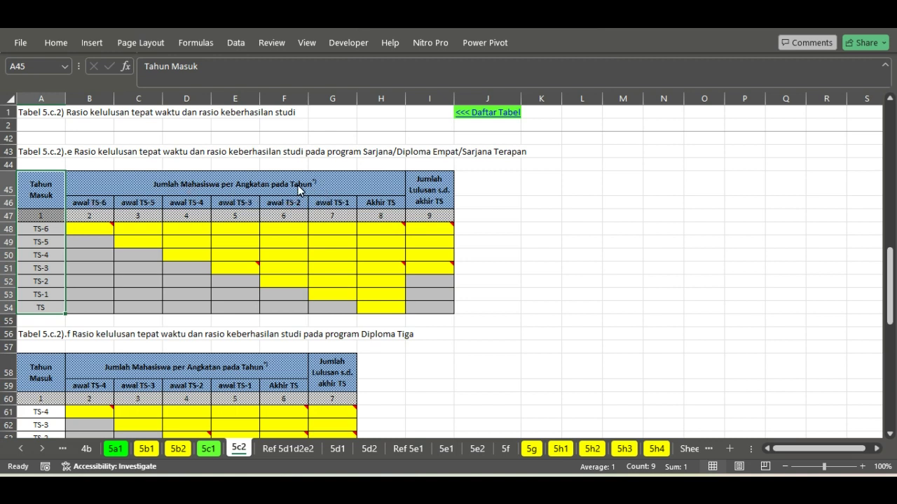
left_click(161, 190)
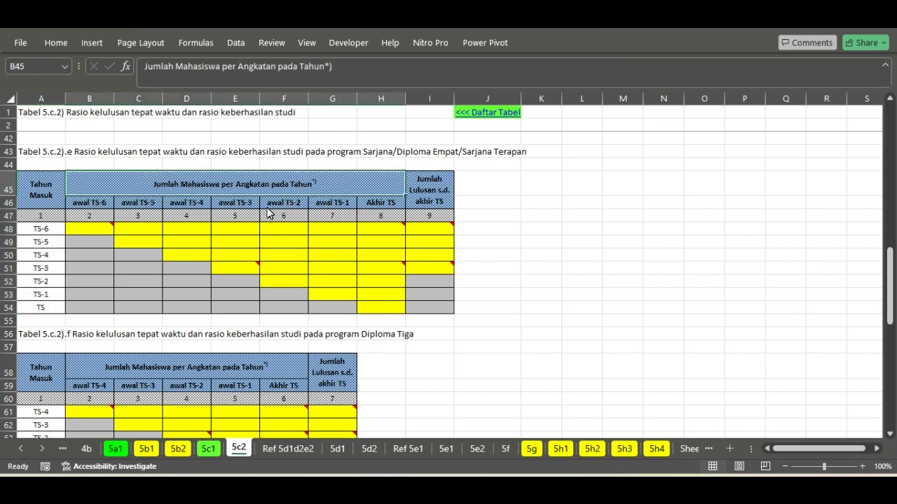
left_click(8, 231)
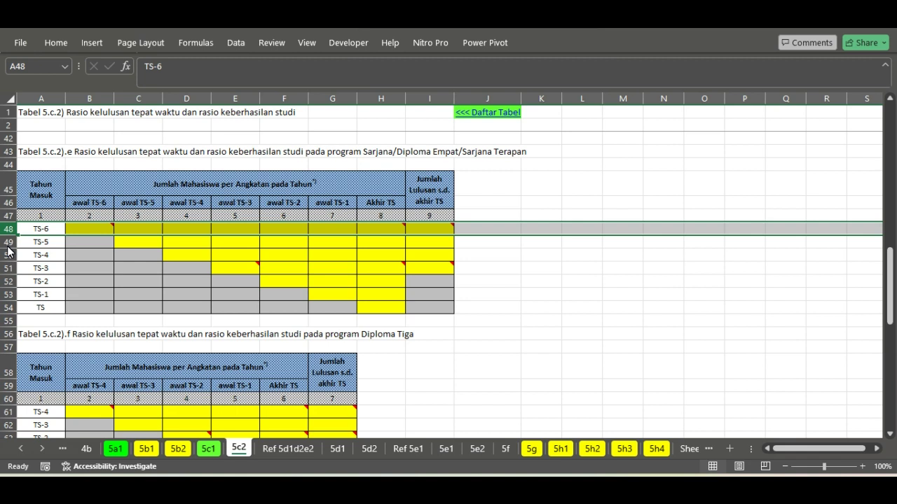
left_click(8, 245)
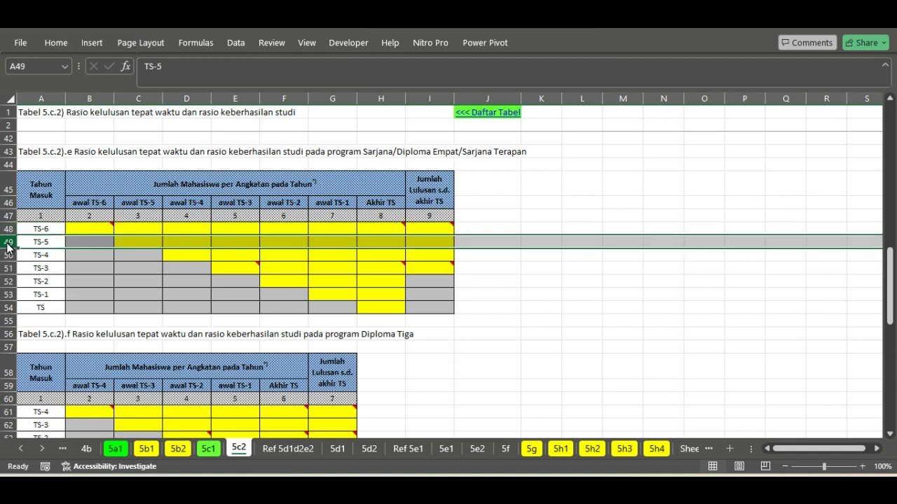
left_click(9, 258)
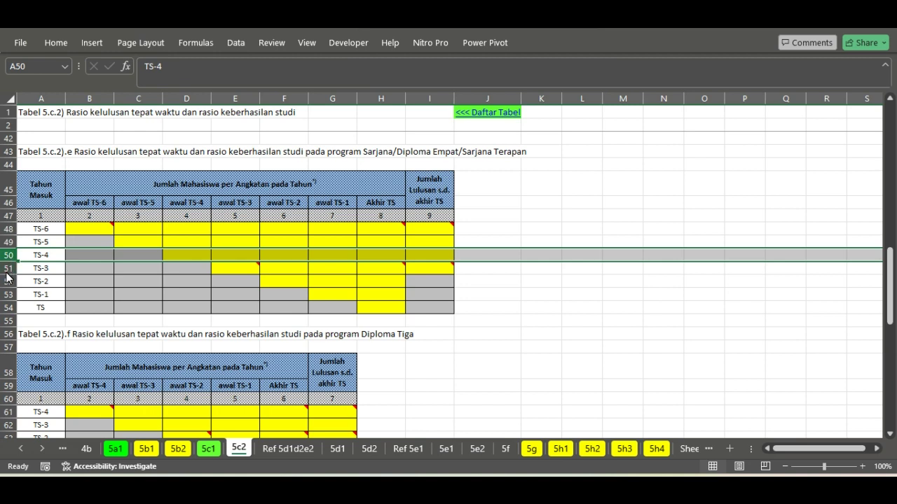
left_click(8, 273)
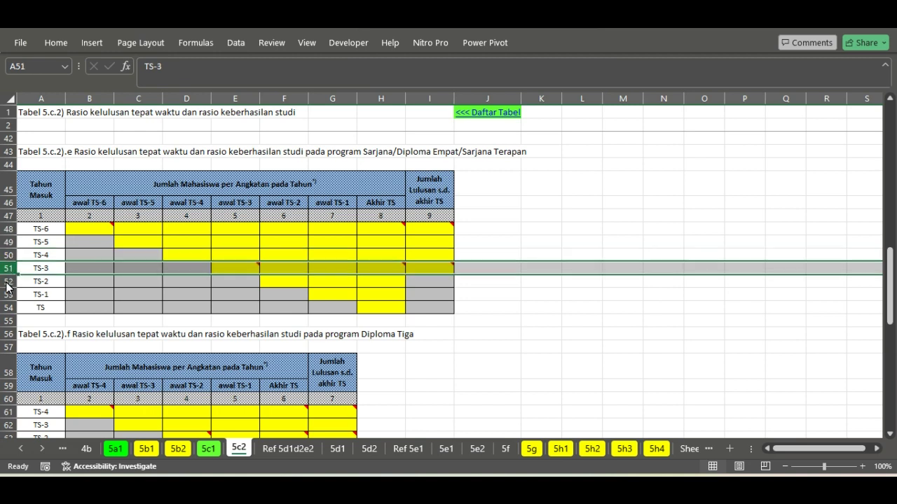
left_click(7, 309)
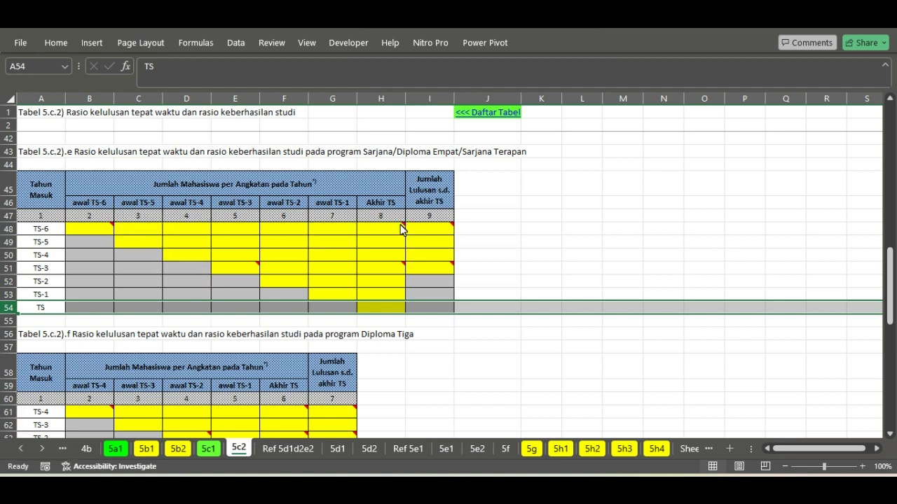
Examine the TS-6 row of Tabel 5.c.2).e cell by cell across the yearly student-count columns from awal TS-6 to Akhir TS.
left_click(100, 234)
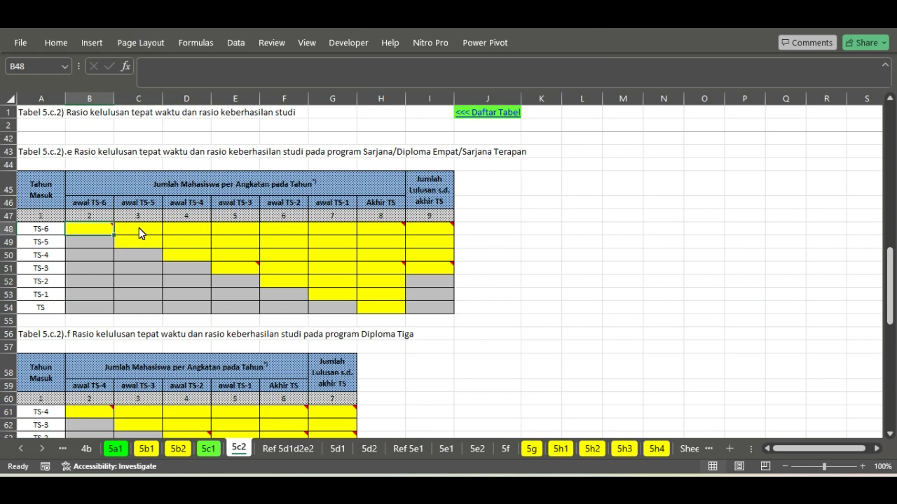
left_click(138, 227)
left_click(186, 229)
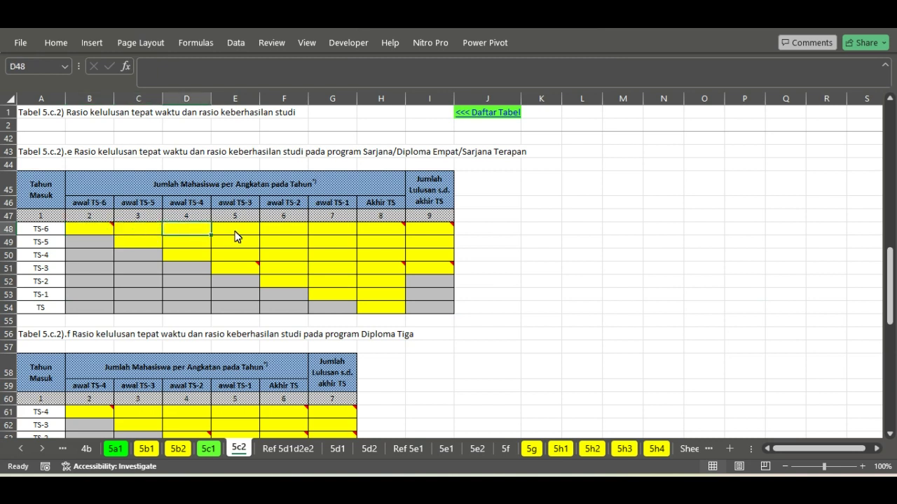
left_click(235, 236)
left_click(272, 233)
left_click(334, 234)
left_click(387, 232)
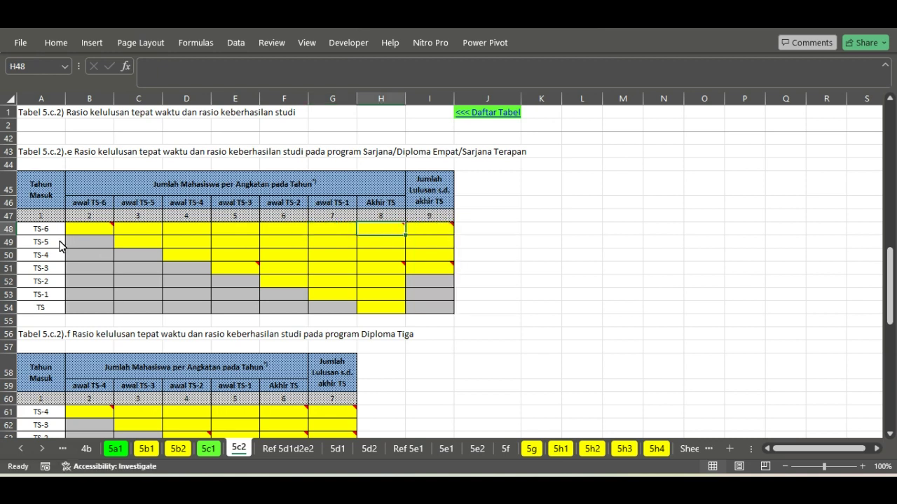
left_click(4, 231)
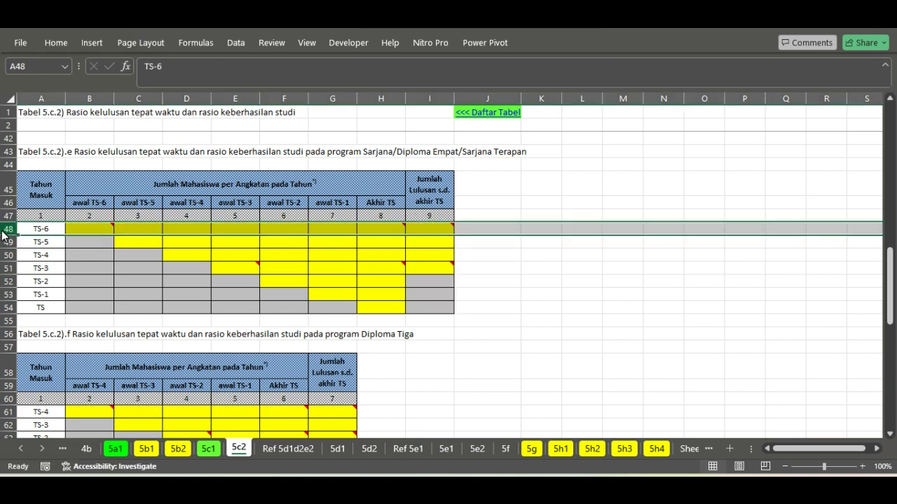
left_click(72, 228)
left_click(144, 232)
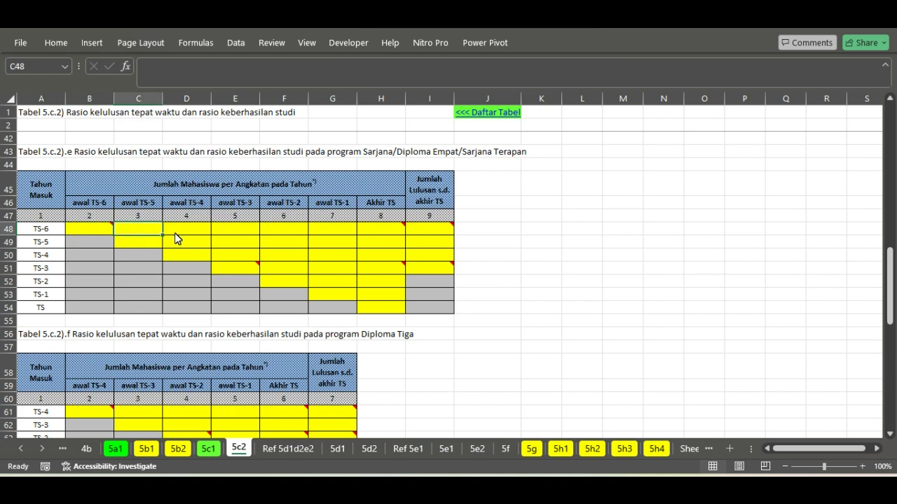
left_click(175, 232)
left_click(3, 234)
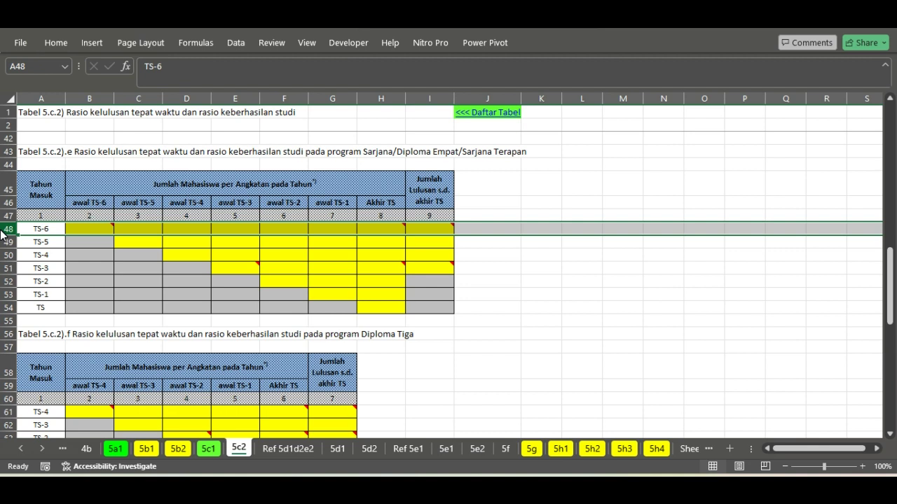
left_click(81, 231)
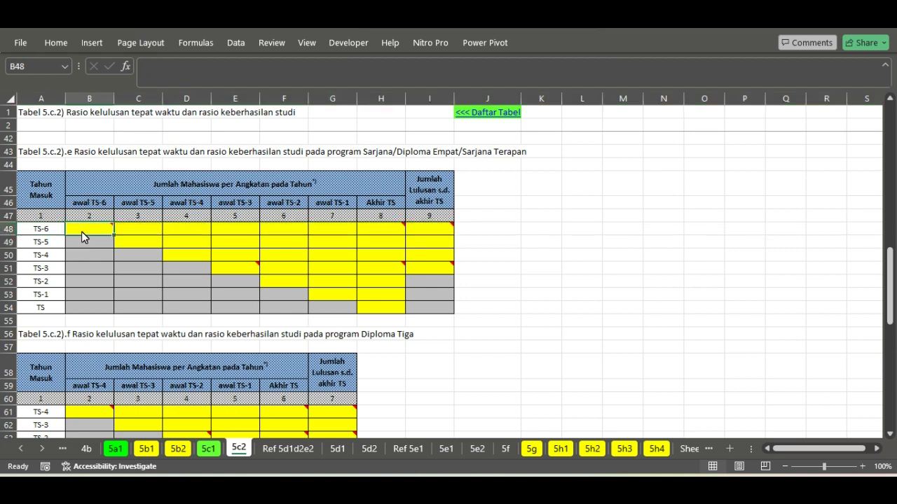
left_click(139, 232)
left_click(187, 233)
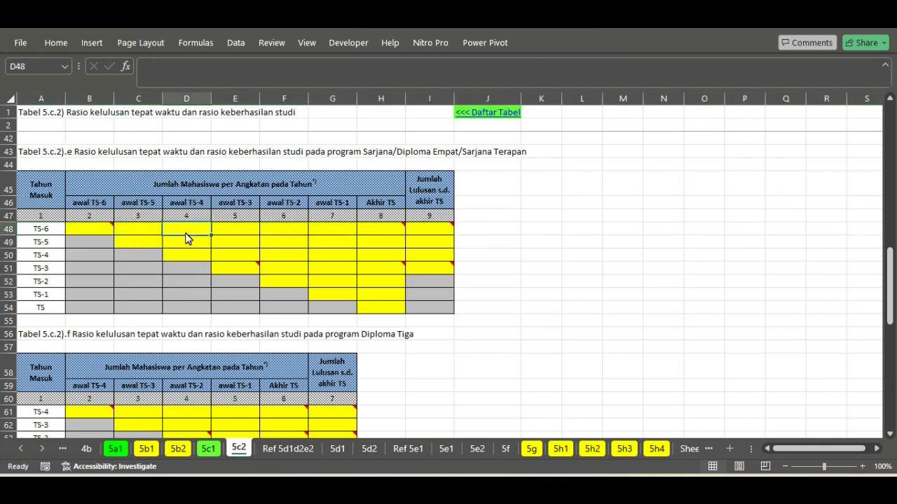
left_click(238, 234)
left_click(288, 236)
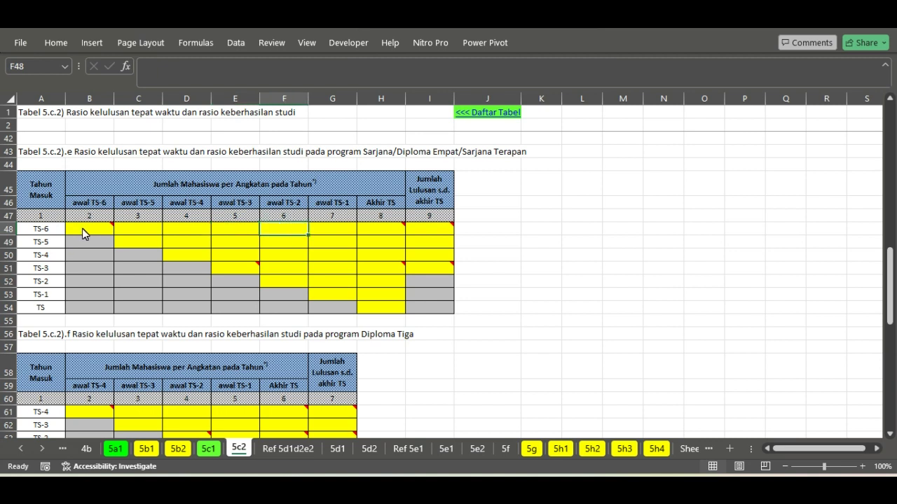
Compare the TS-6 intake's awal TS-6 cell with its Akhir TS cell, checking the notes attached to both.
left_click(6, 235)
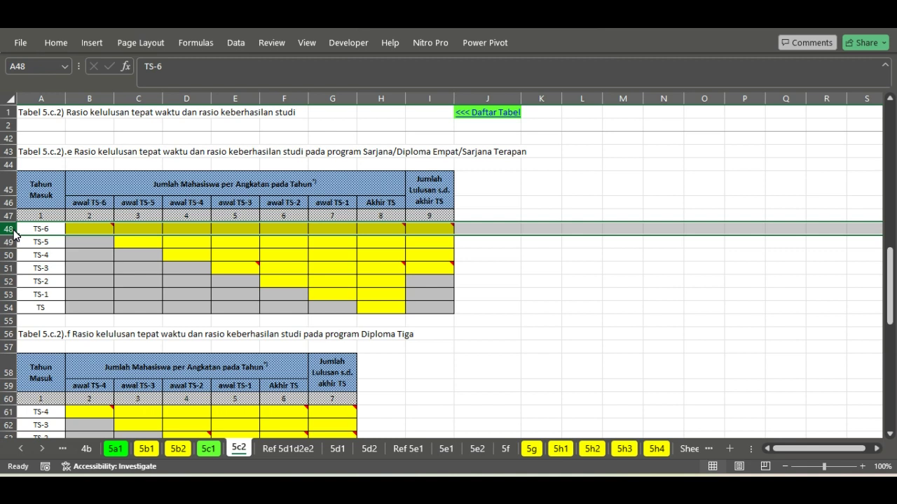
key("Right")
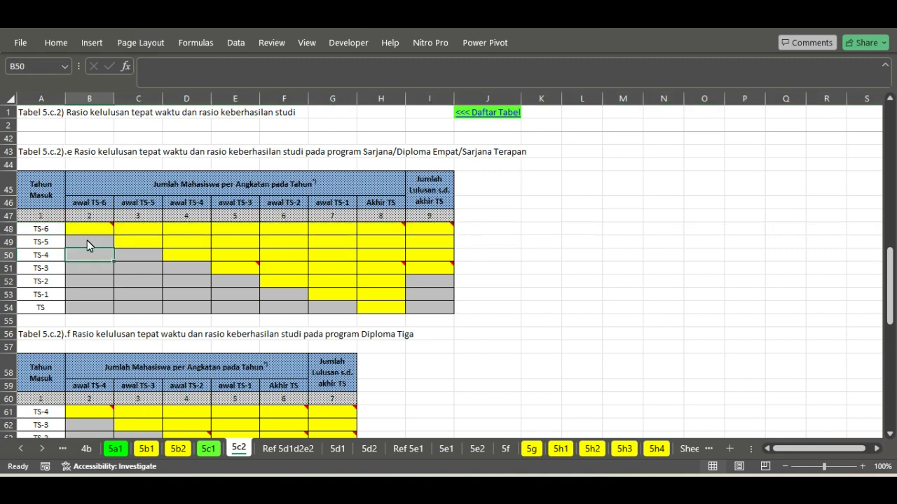
mouse_move(88, 231)
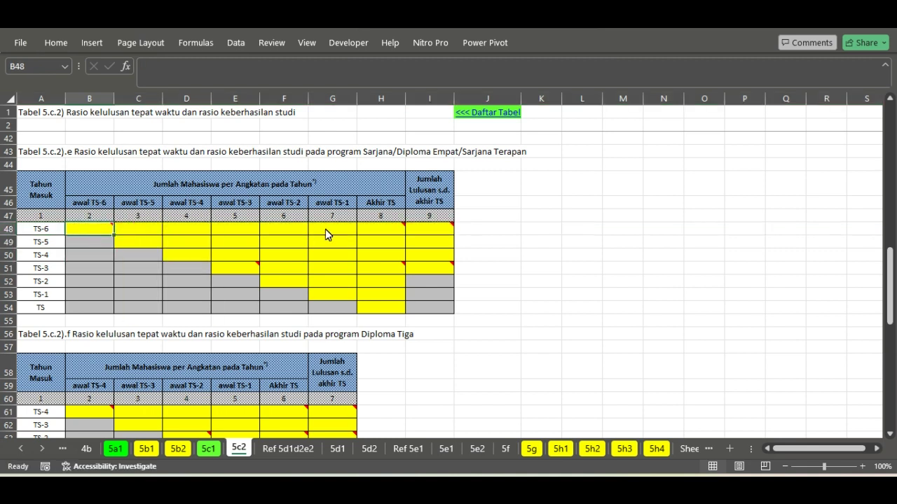
left_click(374, 228)
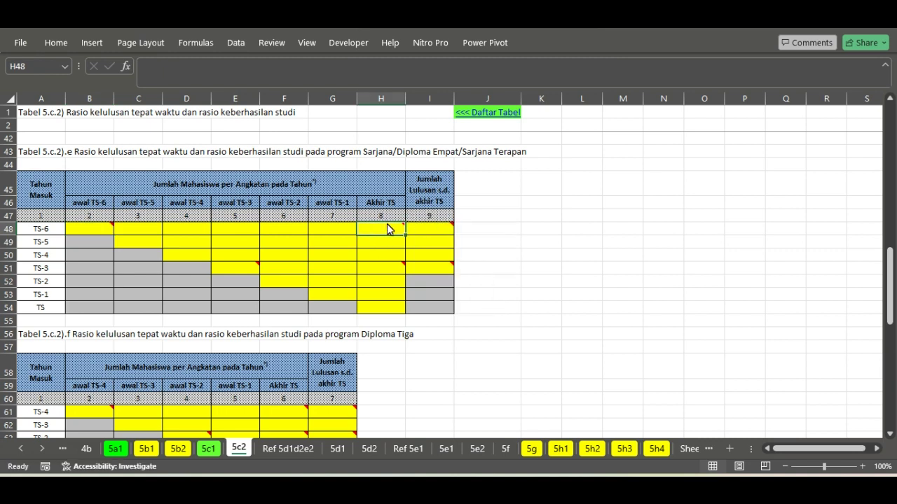
mouse_move(396, 234)
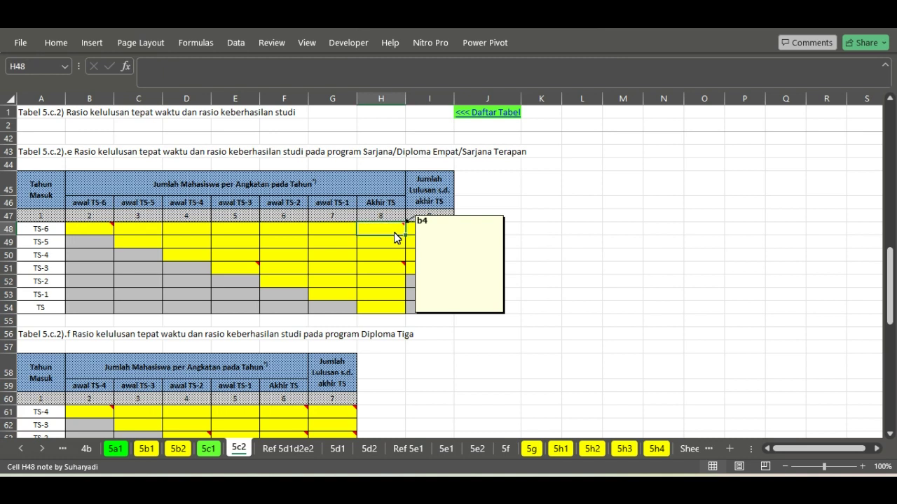
left_click(10, 230)
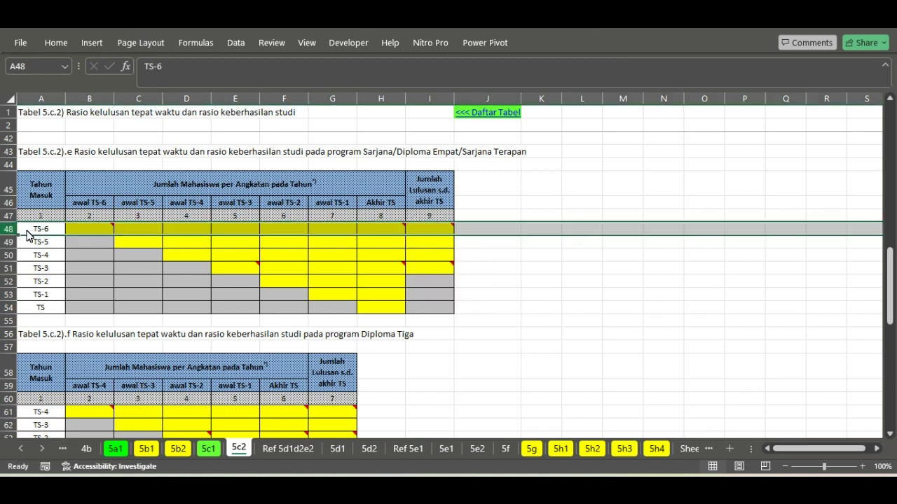
mouse_move(370, 236)
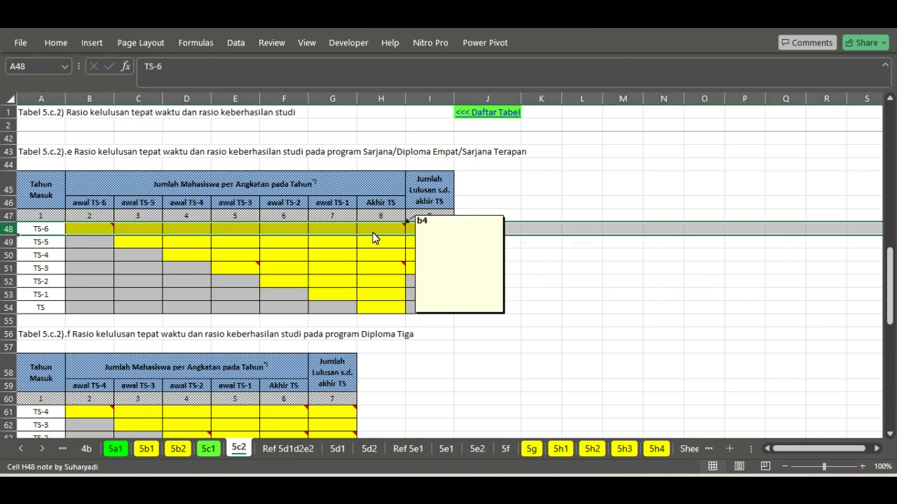
left_click(384, 234)
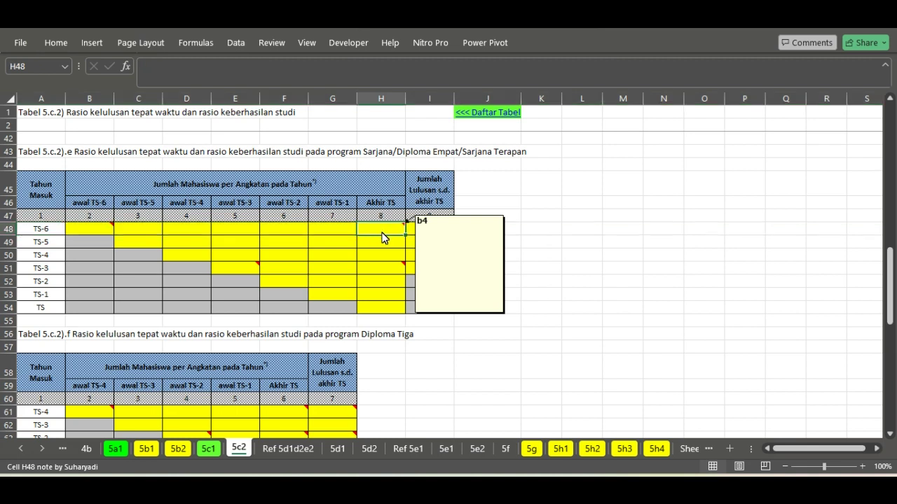
left_click(383, 245)
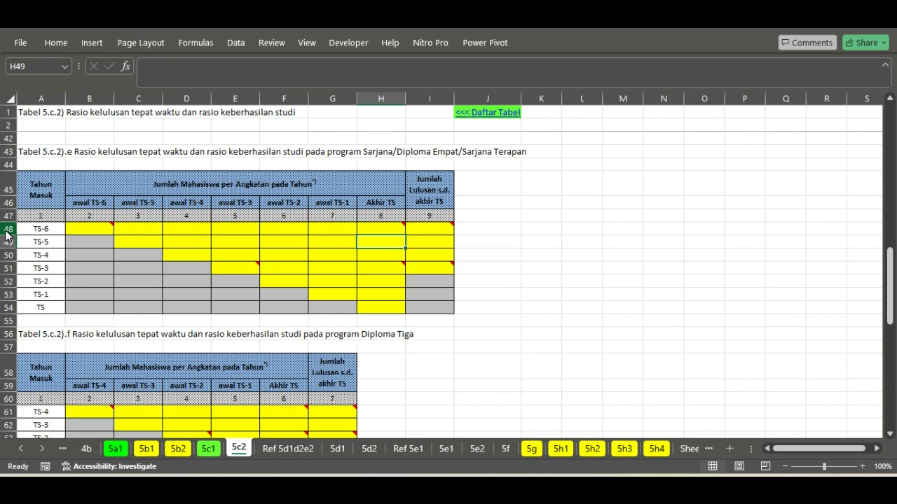
left_click(86, 229)
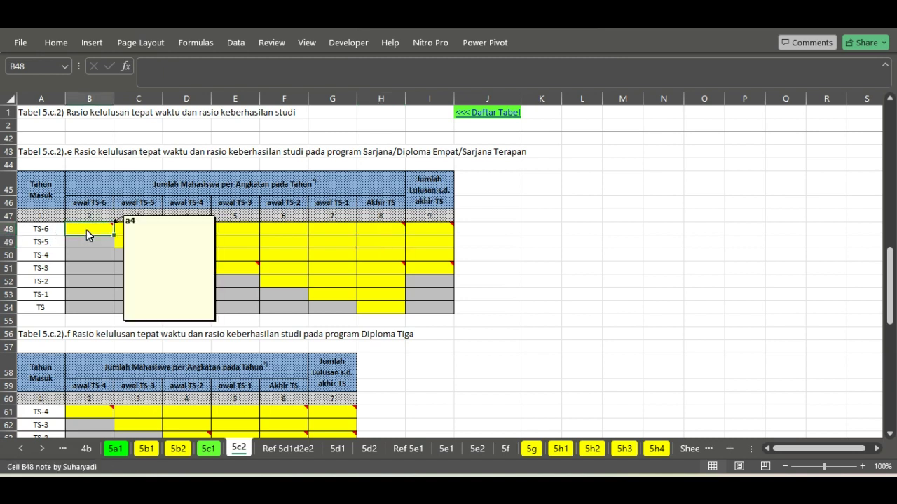
left_click(235, 236)
left_click(380, 231)
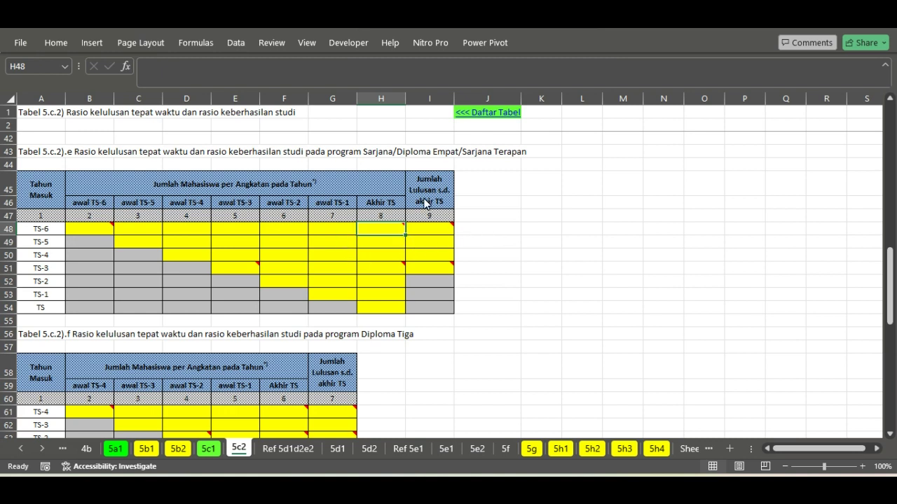
Examine the Jumlah Lulusan s.d. akhir TS column and relate its TS-6 cell to the yearly counts in the same row.
left_click_drag(438, 178, 436, 313)
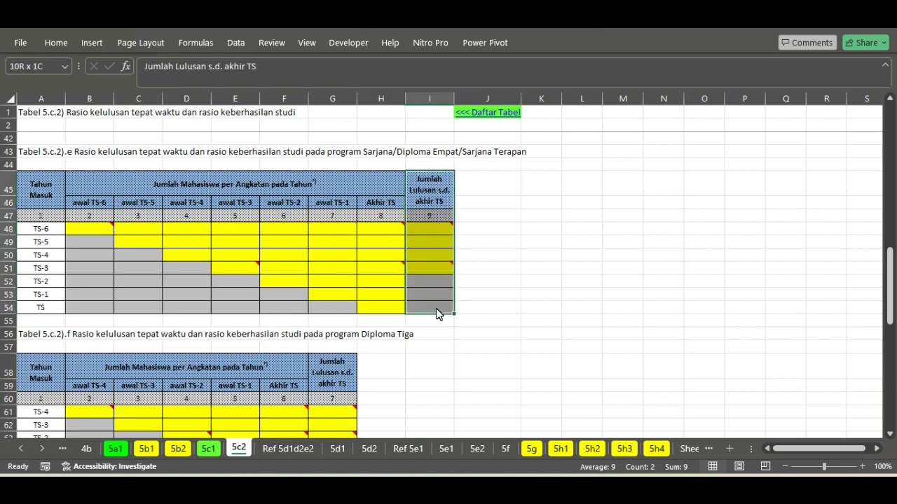
left_click(428, 200)
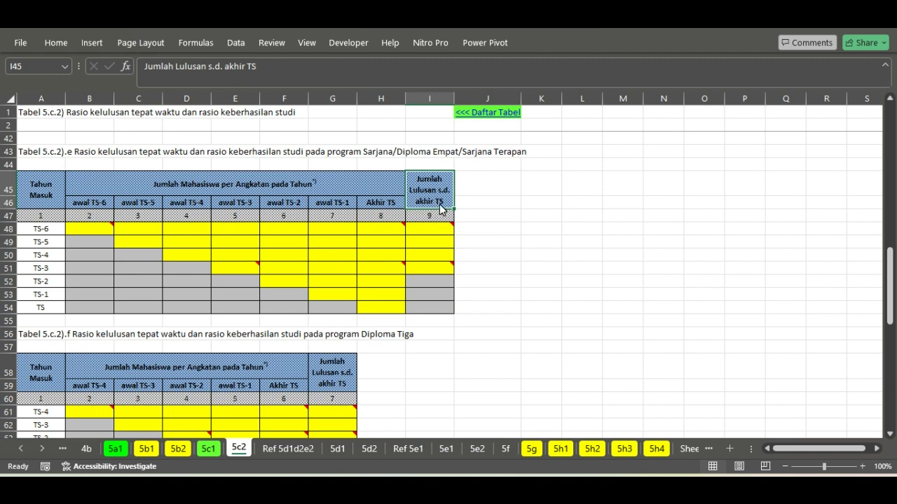
left_click(380, 235)
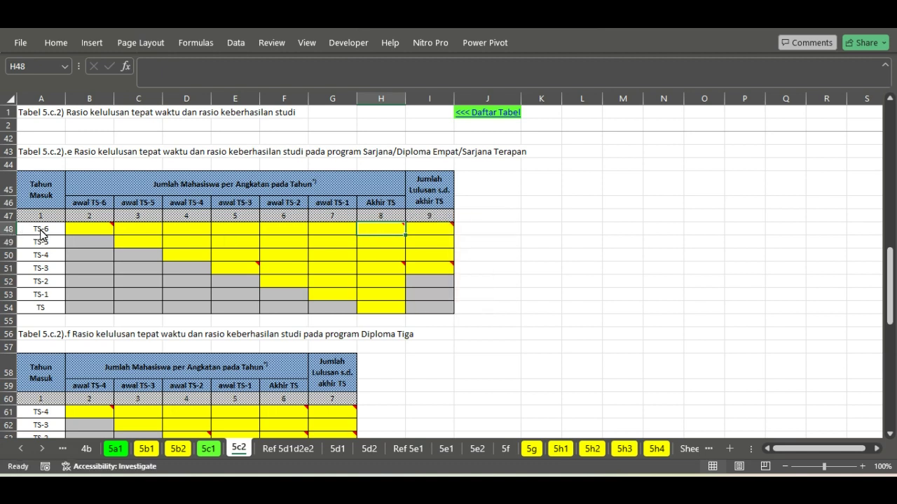
left_click(40, 233)
left_click(110, 229)
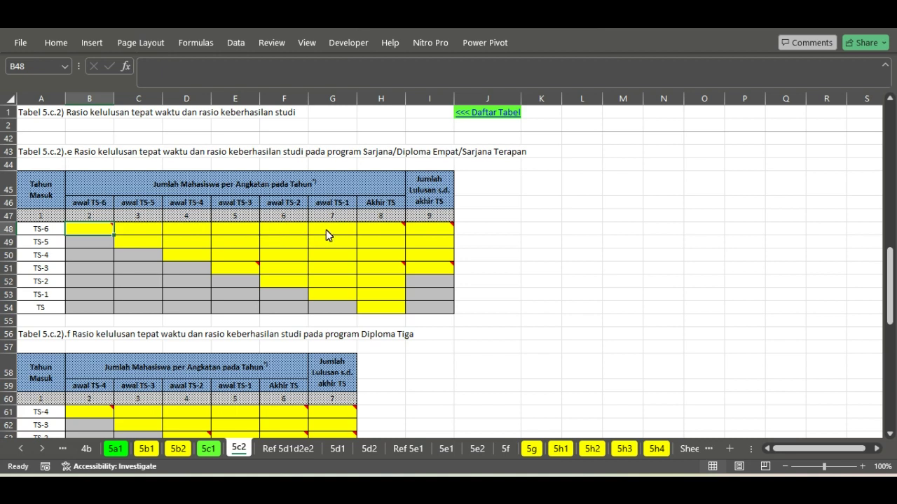
left_click(441, 231)
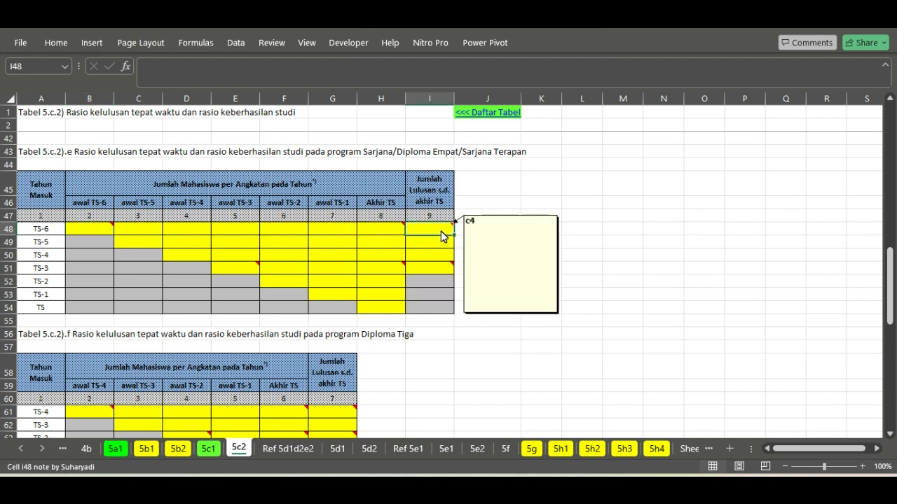
Examine the TS-5 row of Tabel 5.c.2).e from awal TS-5 to Akhir TS, including the graduate-count cells for TS-5 and TS-4.
left_click(9, 242)
left_click(126, 242)
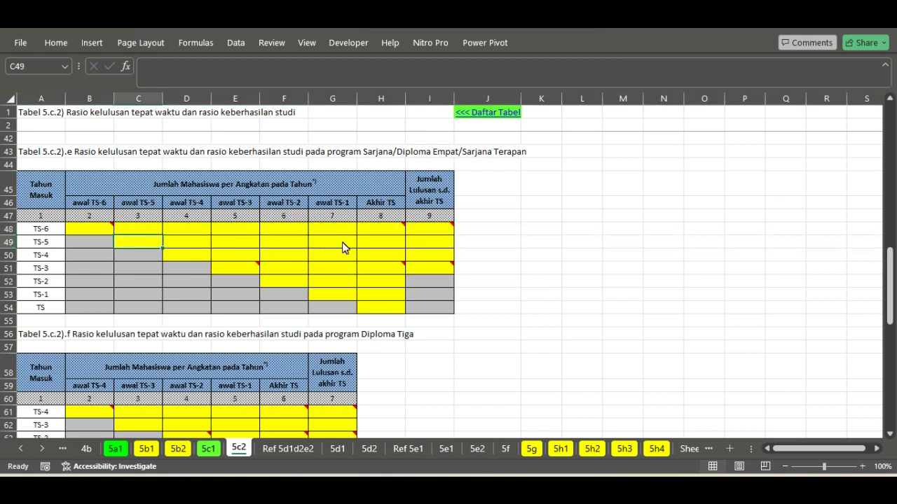
left_click(373, 249)
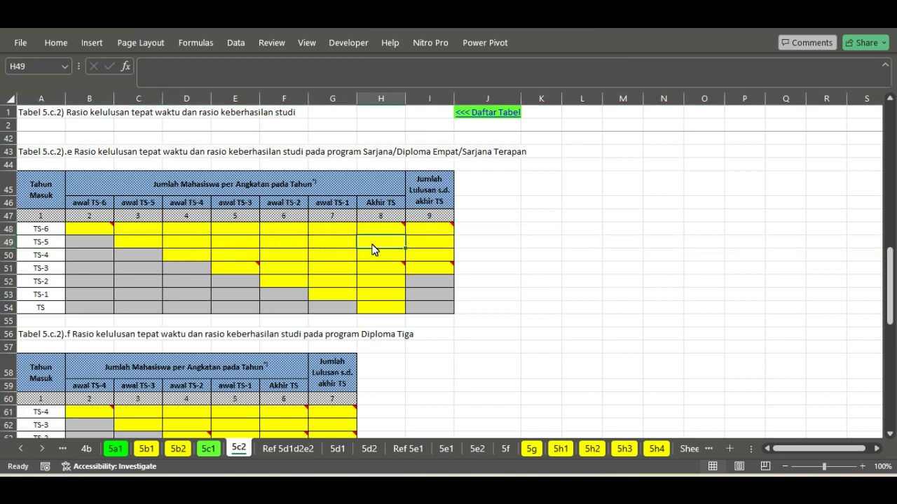
left_click(428, 244)
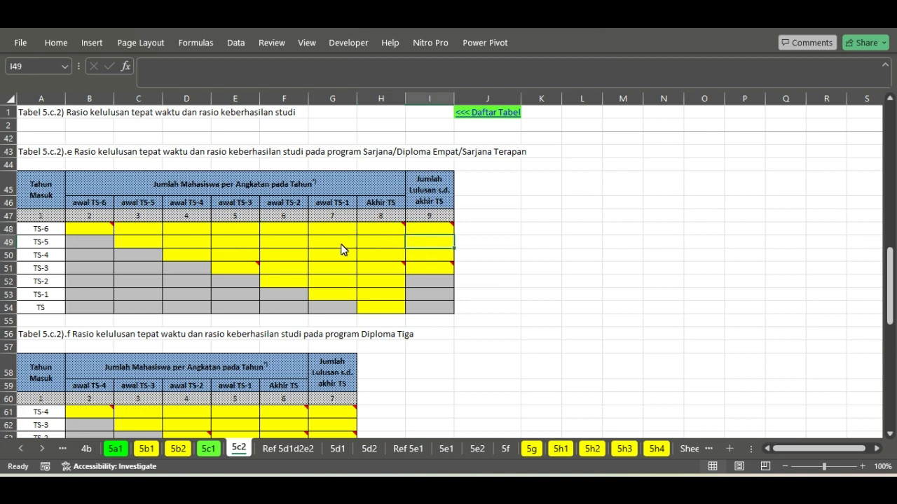
left_click(439, 255)
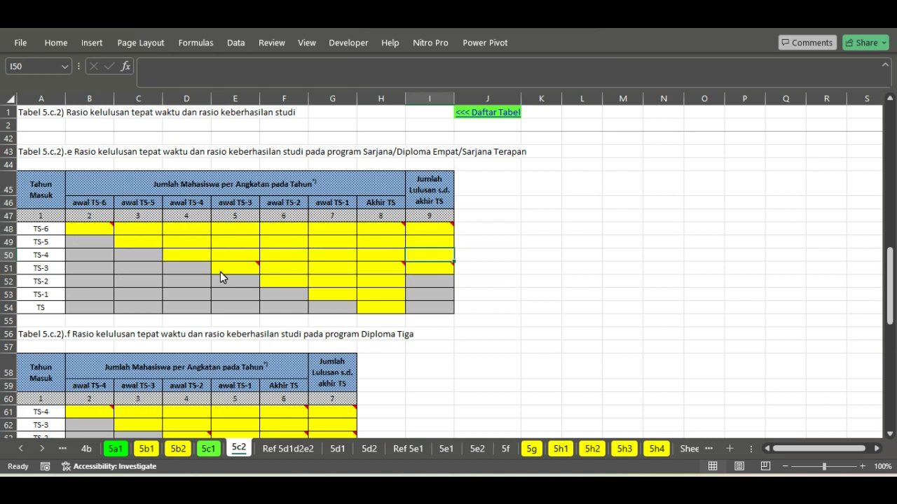
Check the TS-3 row's first cell, and examine the TS-2 row from awal TS-2 through the Jumlah Lulusan s.d. akhir TS column.
mouse_move(231, 270)
key("Down")
key("Down")
left_click(282, 284)
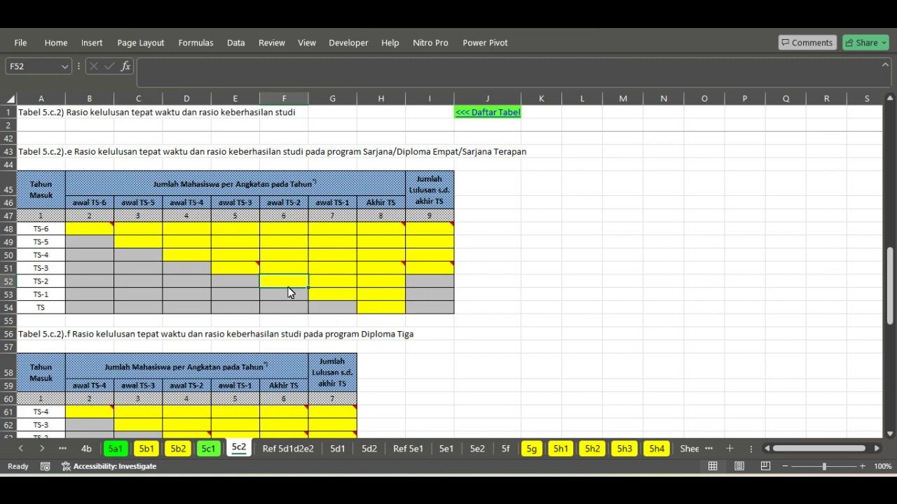
left_click(386, 286)
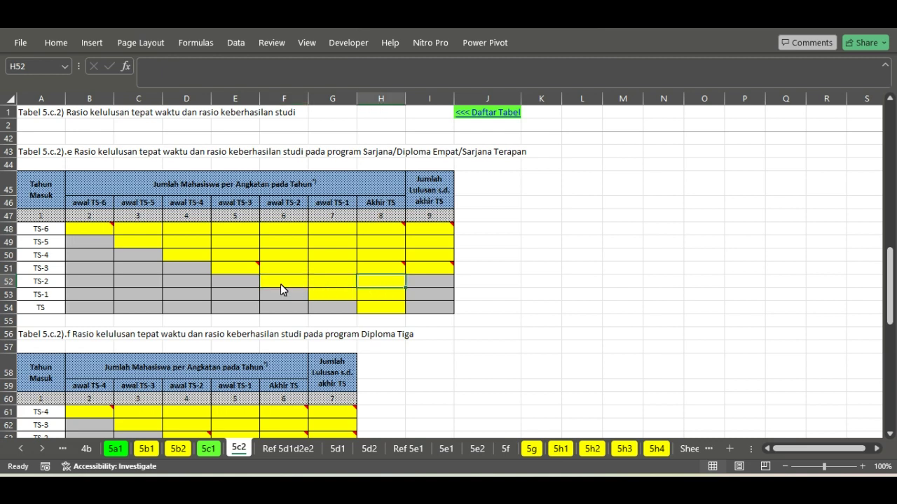
left_click(281, 283)
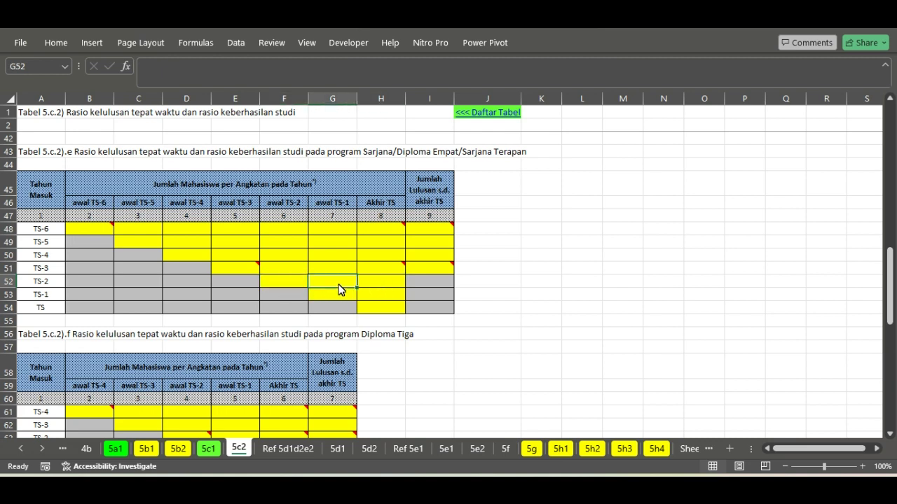
left_click(375, 289)
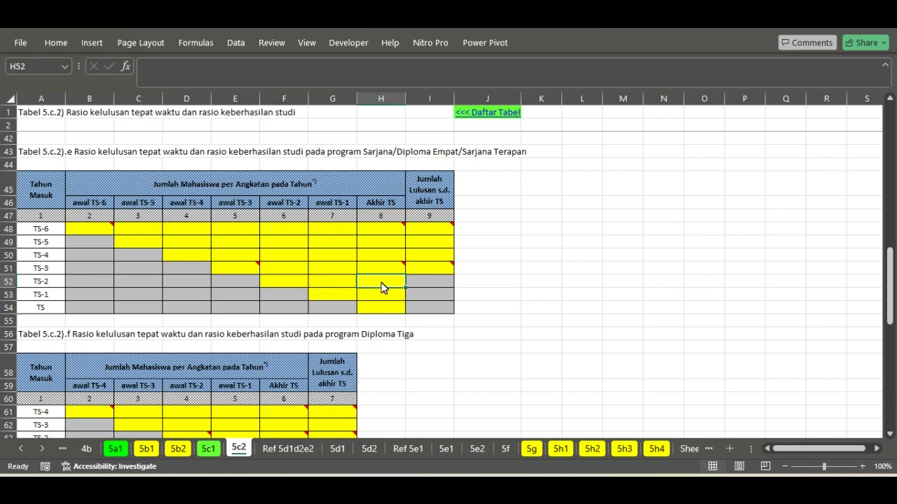
left_click(421, 283)
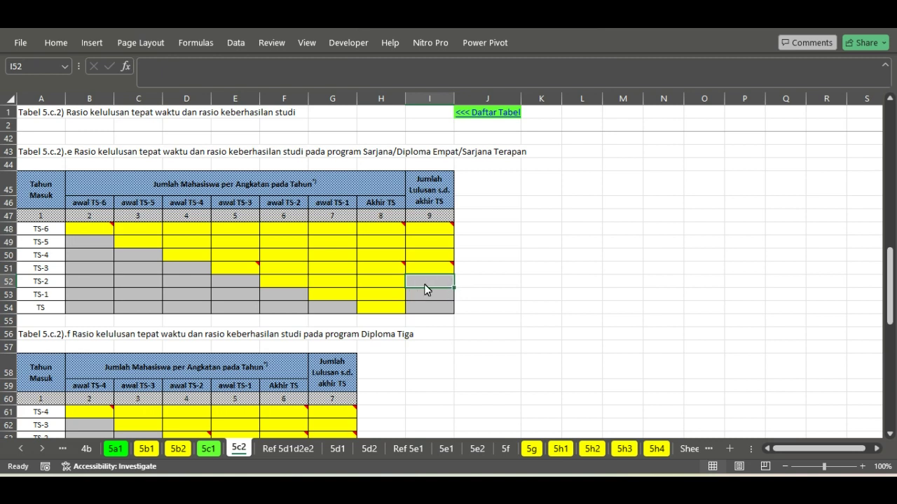
Examine the TS-1 and TS intake rows, focusing on their fillable student-count cells up to Akhir TS.
left_click(33, 300)
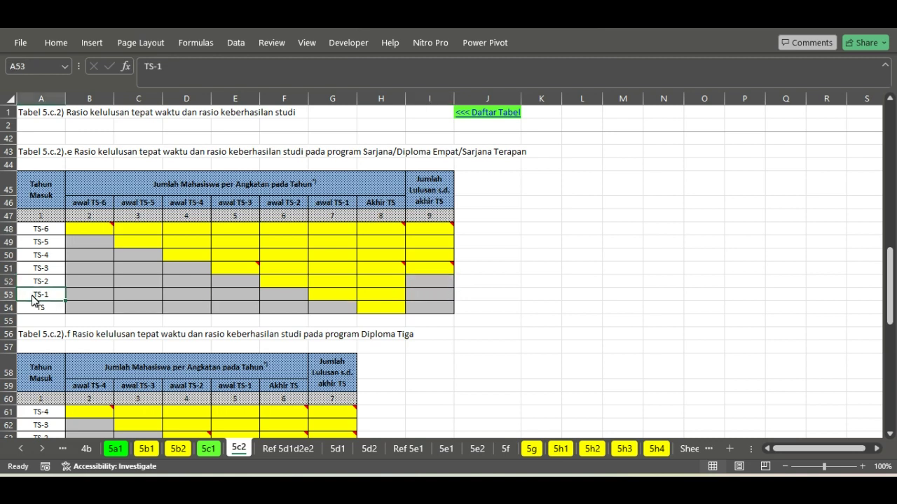
left_click(9, 294)
left_click(336, 297)
left_click(375, 302)
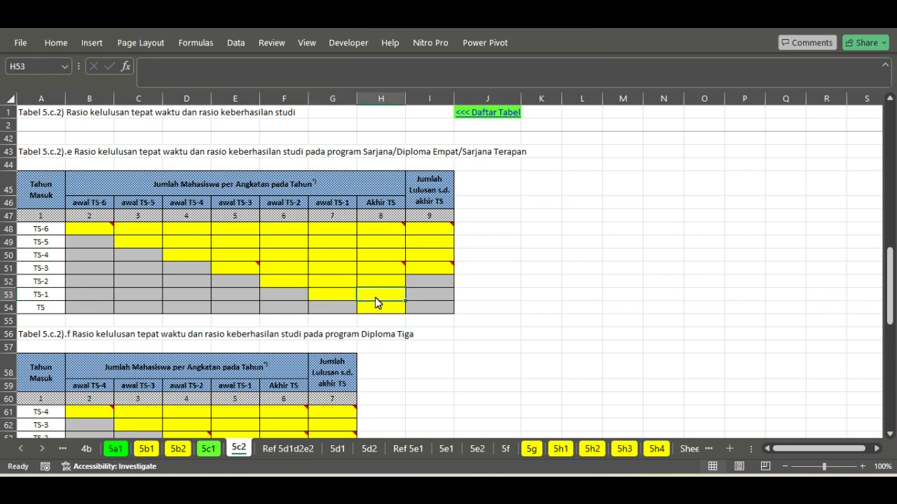
left_click(9, 308)
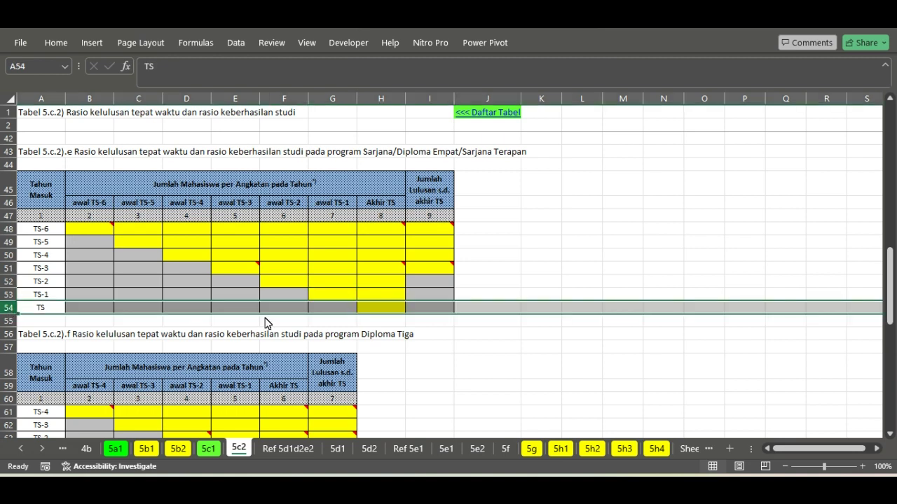
left_click(394, 309)
Compare the Jumlah Lulusan s.d. akhir TS cells of intakes TS-2 to TS with those of intakes TS-6 to TS-3.
left_click_drag(444, 282, 447, 310)
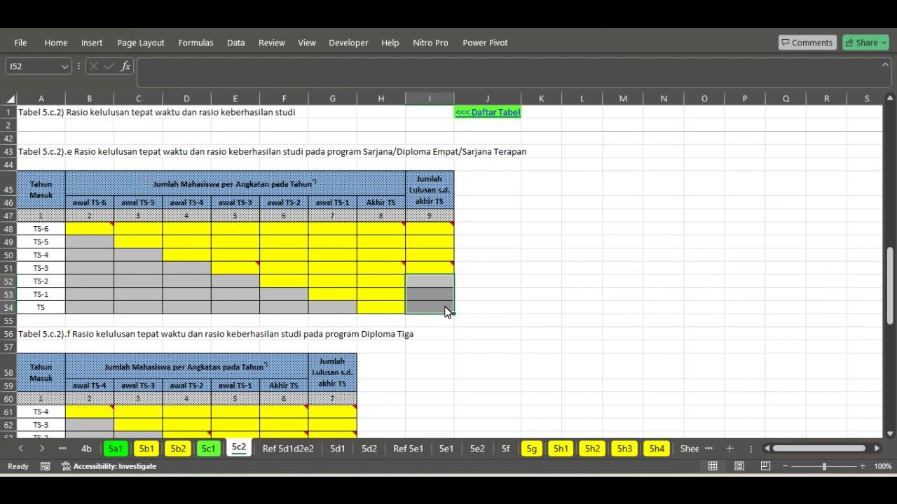
left_click(571, 301)
left_click_drag(439, 229, 434, 268)
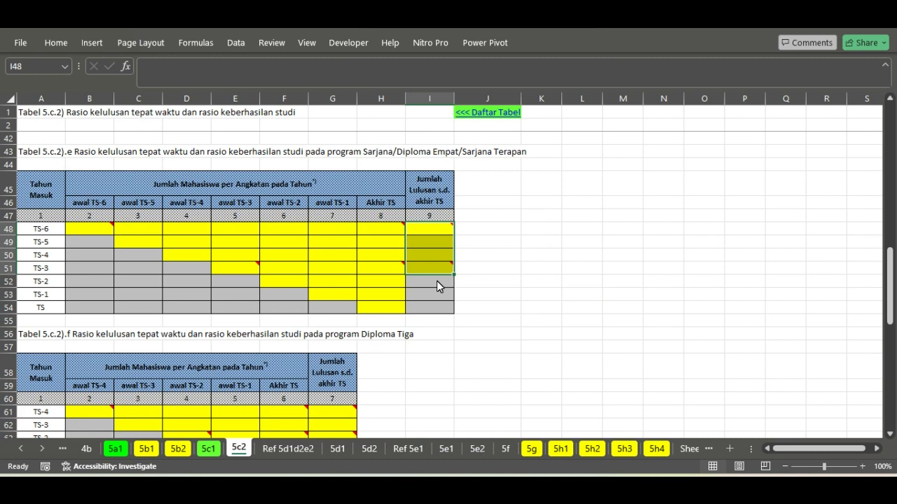
Review the complete intake rows TS-6, TS-5, TS-4 and TS-3 of Tabel 5.c.2).e one at a time.
left_click(7, 230)
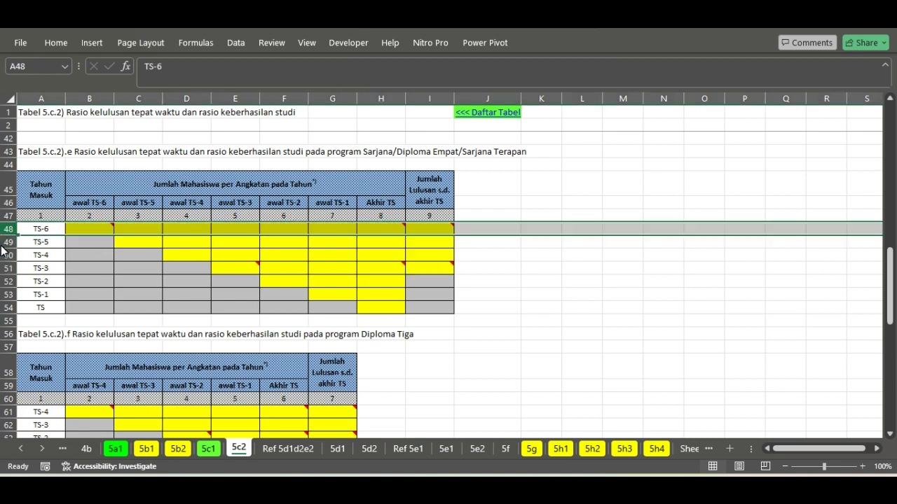
left_click(6, 242)
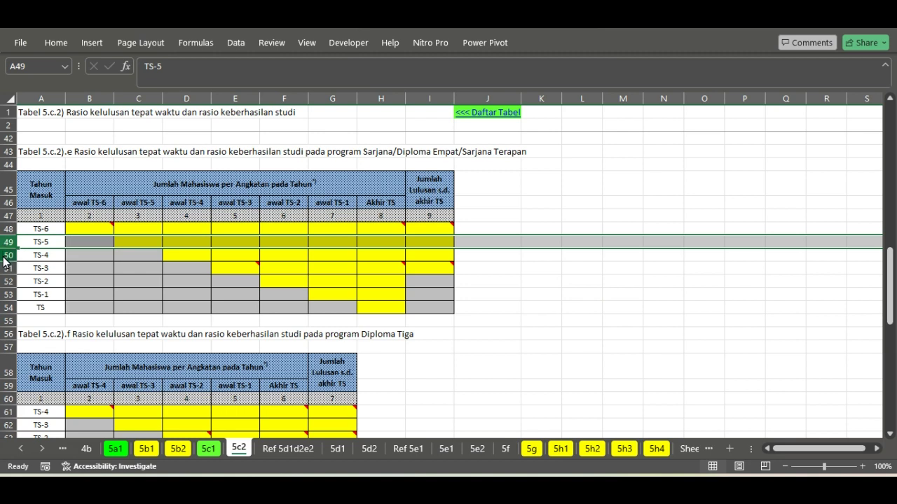
left_click(5, 257)
left_click(5, 270)
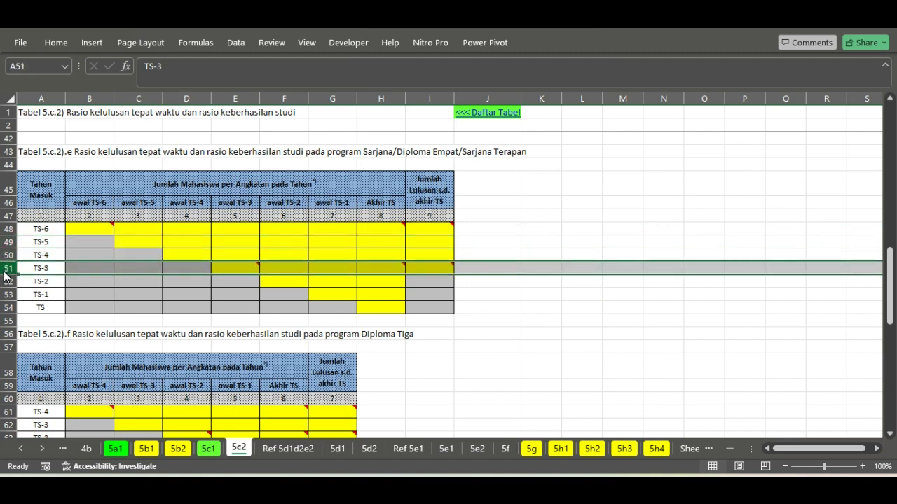
Examine the TS-3 row cell by cell from awal TS-3 to Akhir TS and its Jumlah Lulusan s.d. akhir TS cell.
left_click(239, 271)
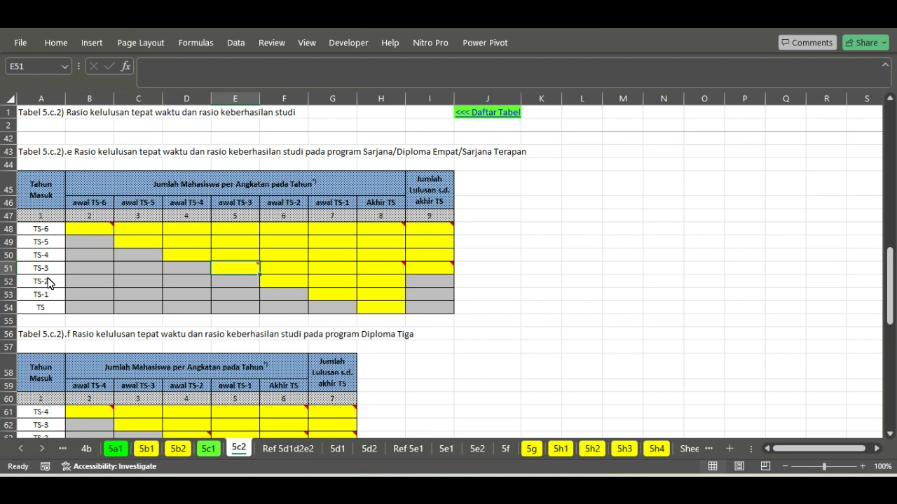
mouse_move(240, 267)
left_click(275, 271)
left_click(332, 276)
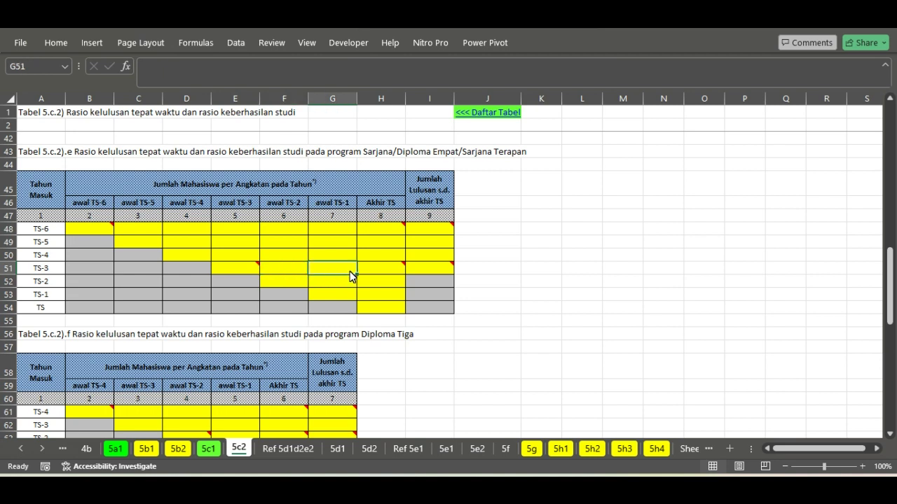
left_click(385, 278)
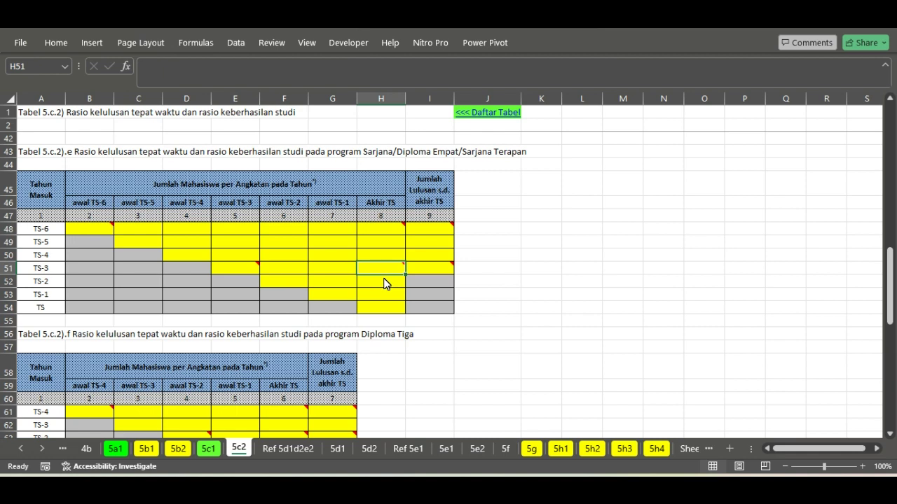
left_click(430, 269)
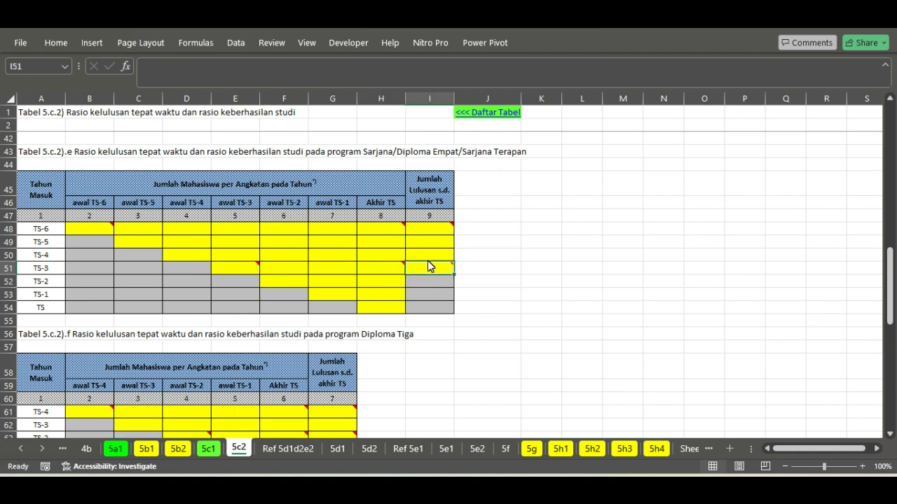
left_click(533, 233)
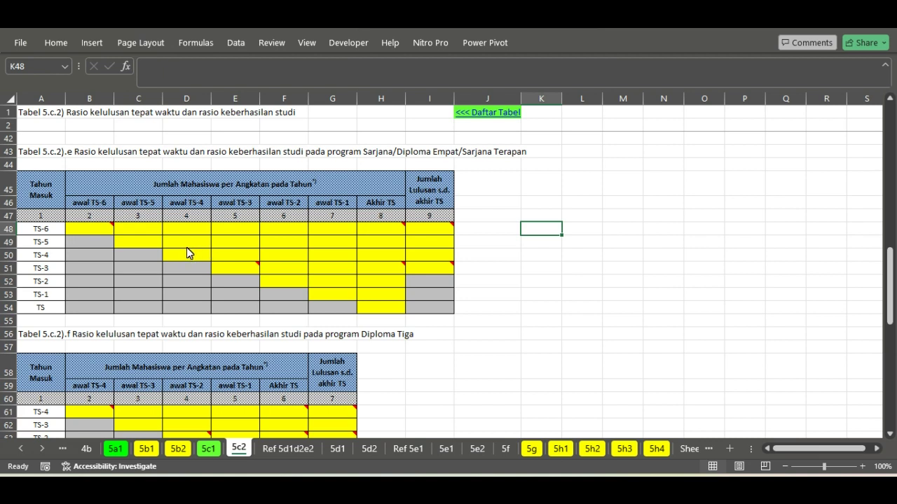
Enter 100 as the TS-6 intake's student count in both the awal TS-6 and awal TS-5 columns of Tabel 5.c.2).e.
left_click(79, 230)
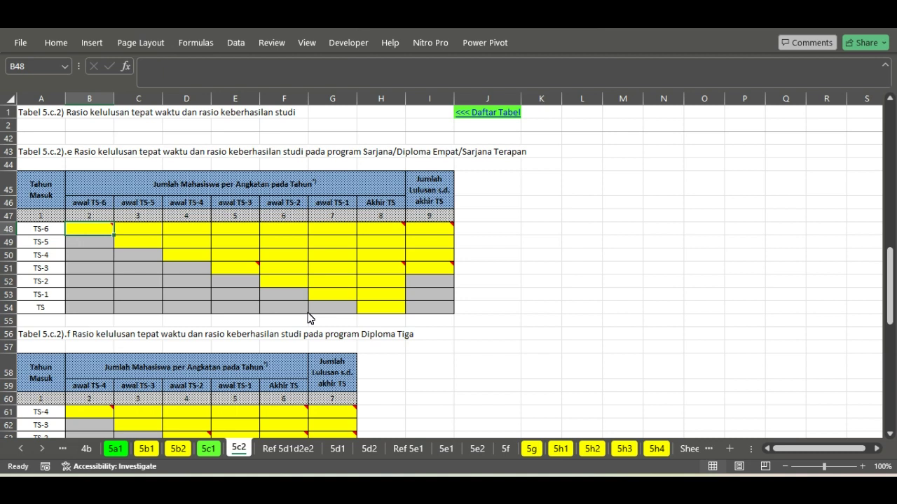
key("F2")
type("100")
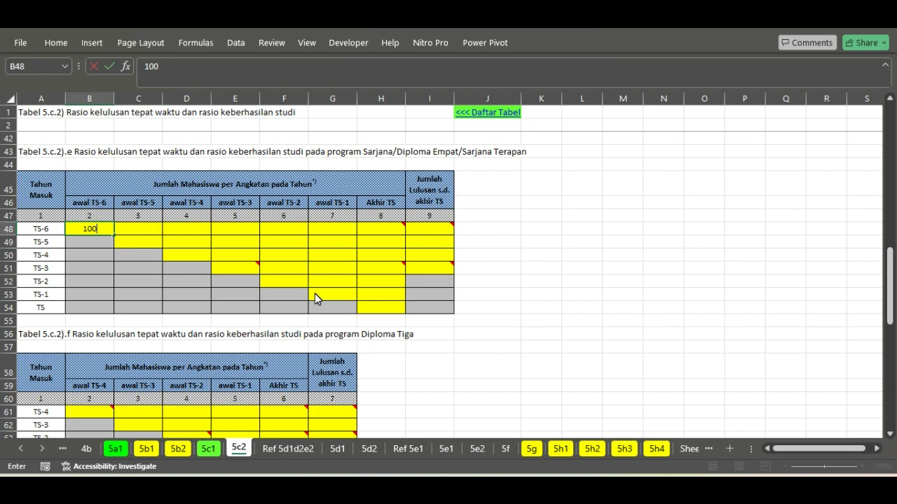
left_click(143, 281)
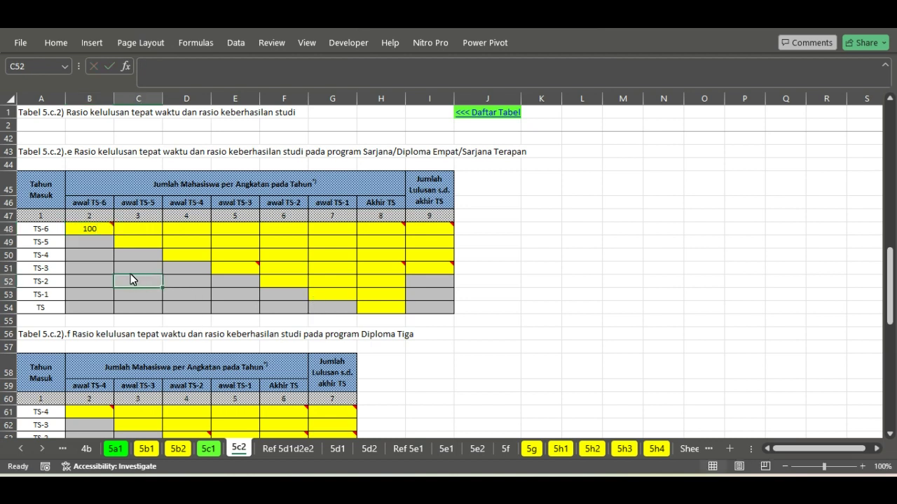
left_click(92, 235)
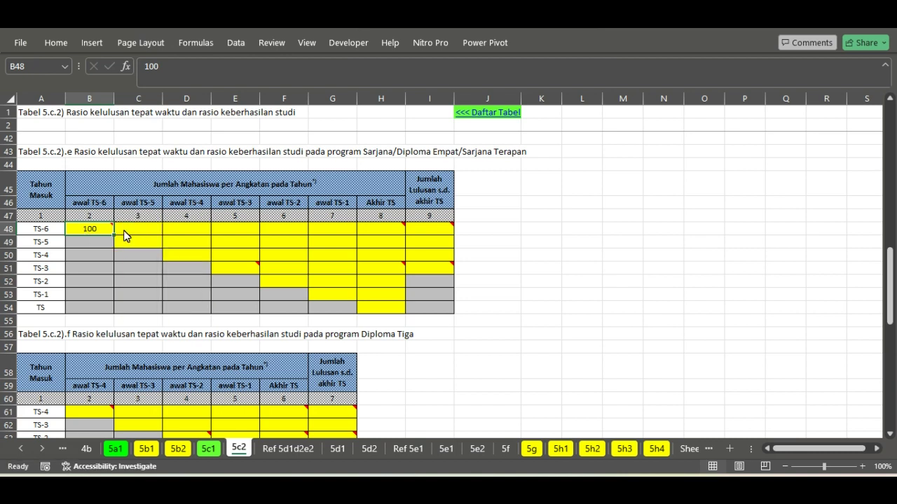
left_click(126, 231)
type("100")
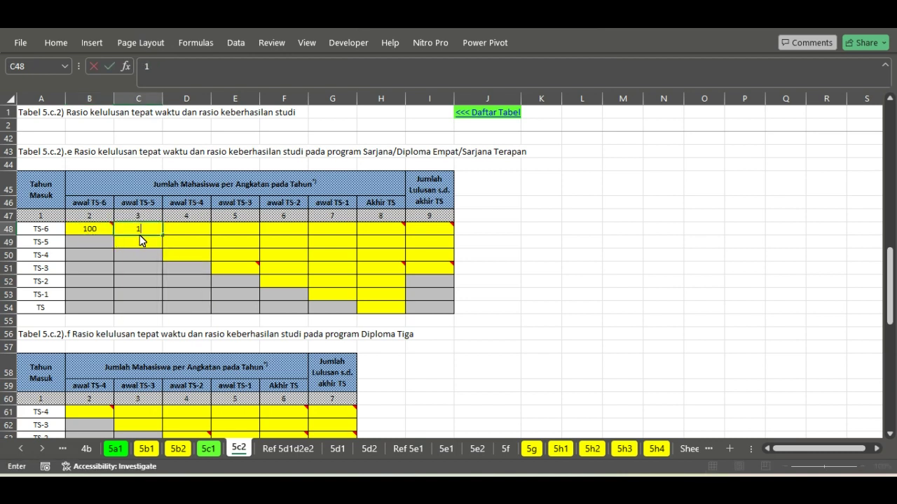
left_click(185, 259)
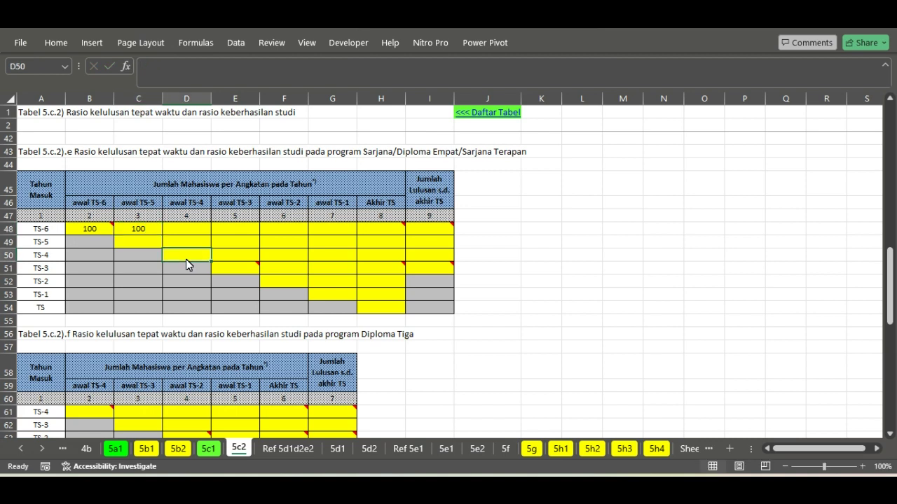
Enter 99 as the TS-6 intake's student count in the awal TS-4 column.
left_click(194, 233)
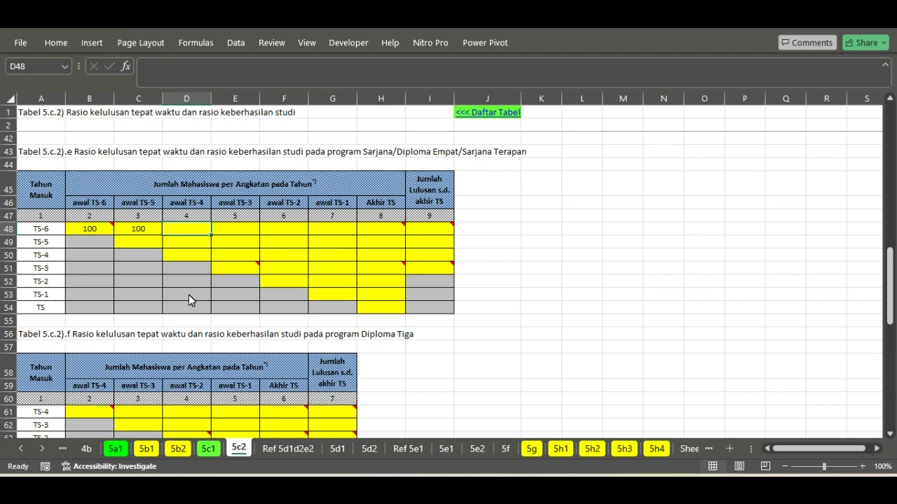
type("99")
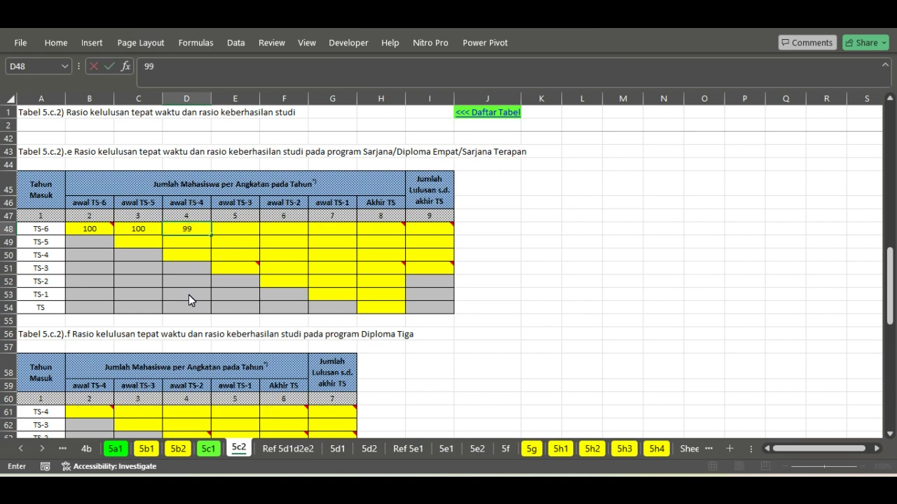
left_click(197, 258)
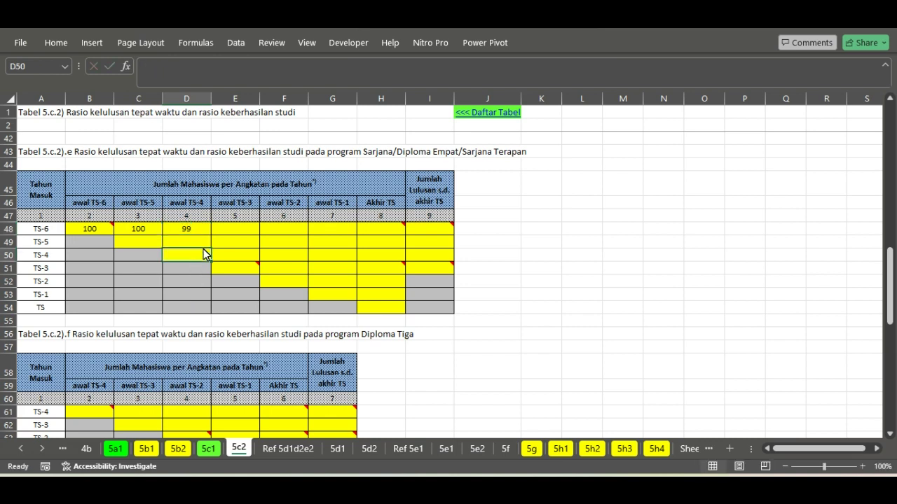
key("Up")
key("Up")
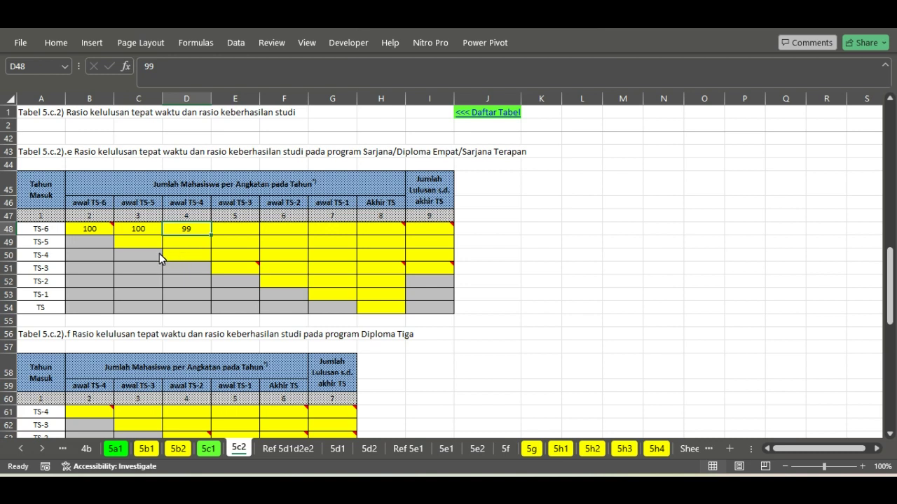
Enter 49 as the TS-6 intake's student count in the awal TS-3 column of Tabel 5.c.2).e.
left_click(238, 226)
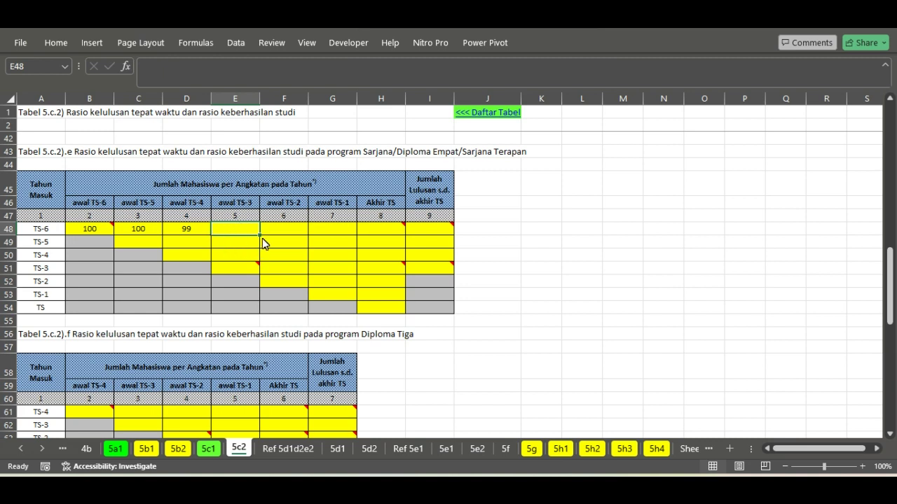
left_click(198, 230)
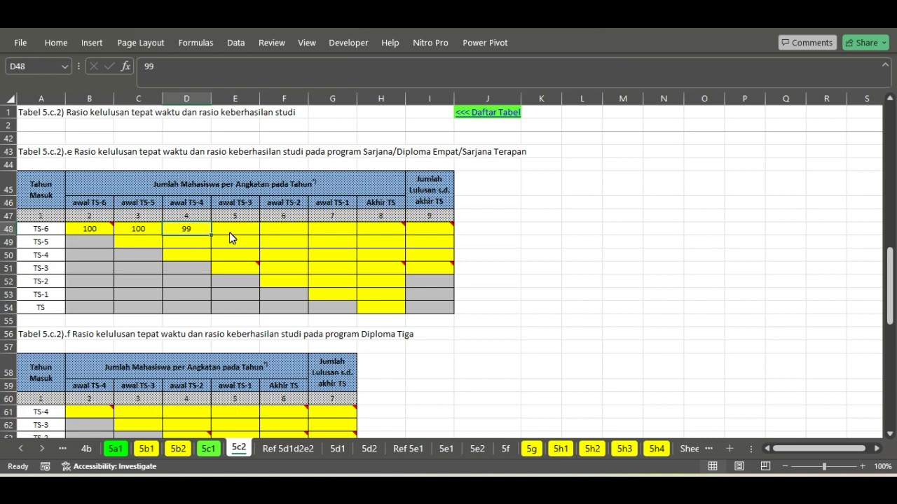
left_click(230, 231)
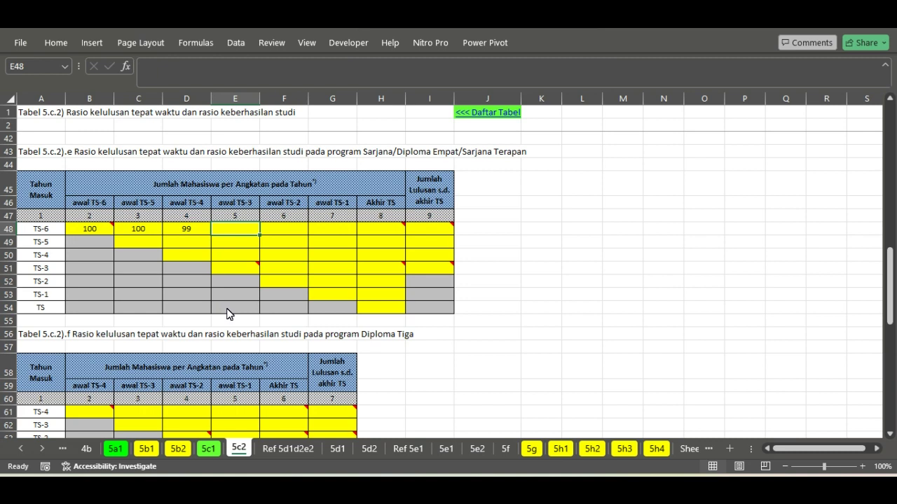
type("49")
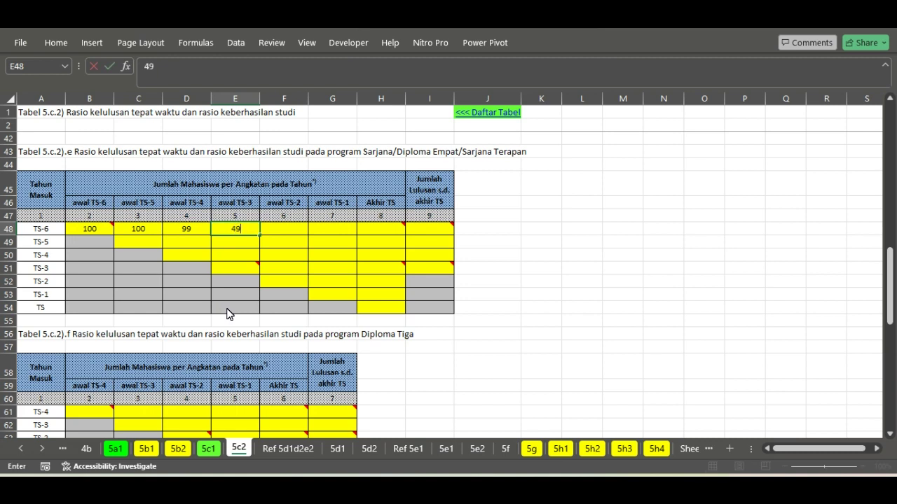
left_click(236, 258)
left_click(244, 234)
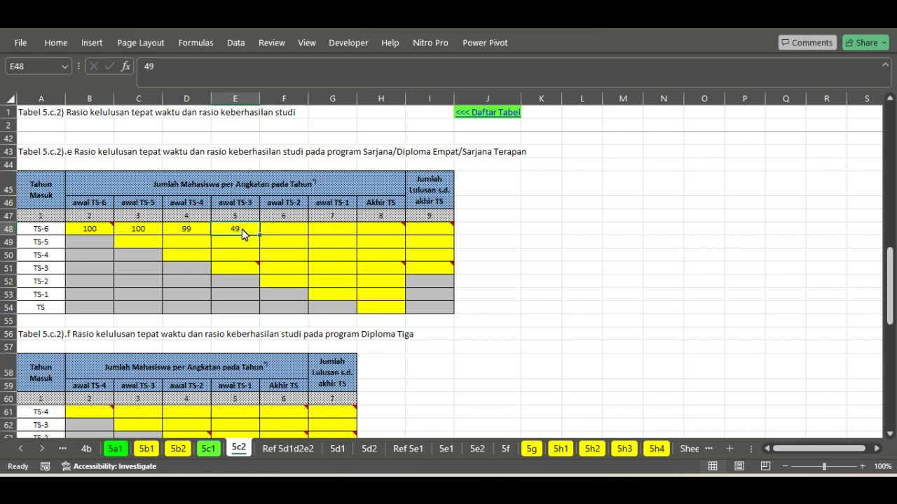
Note 50 graduates in cell E55 beneath the awal TS-3 column and compare it with the TS-6 intake's awal TS-4 and awal TS-3 counts.
left_click(242, 322)
type("50")
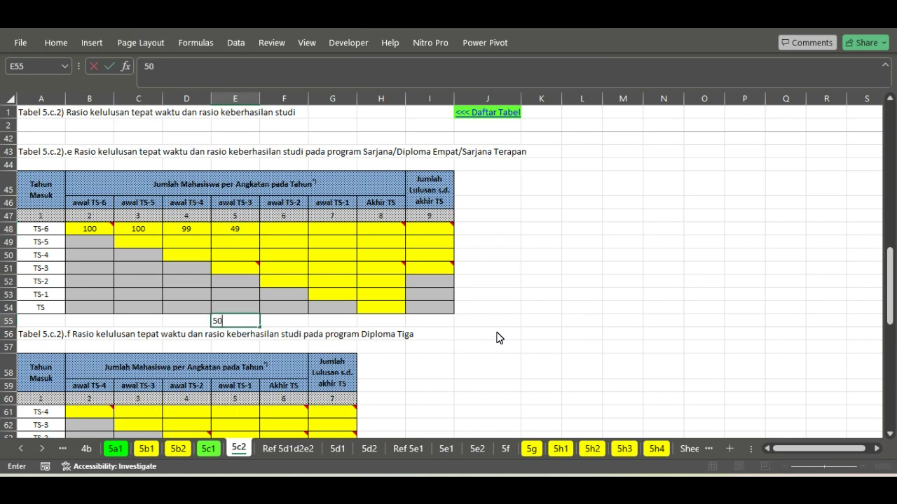
left_click(532, 334)
left_click(228, 323)
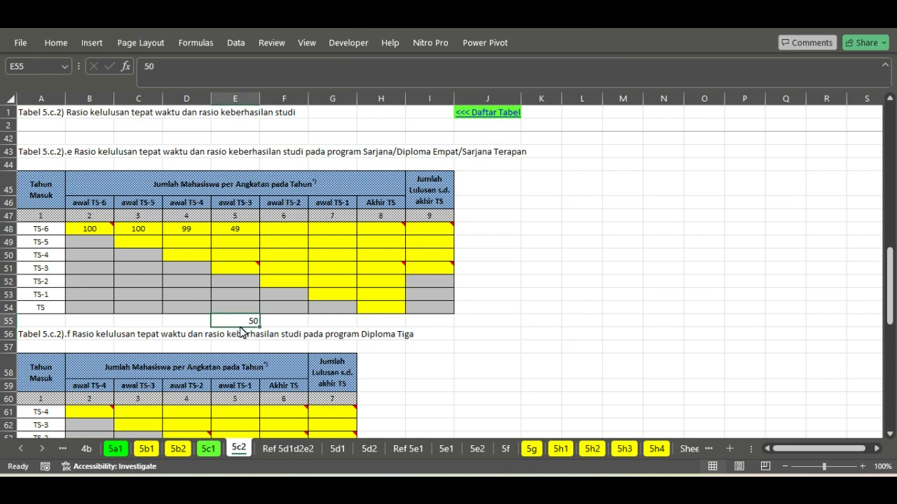
left_click(244, 228)
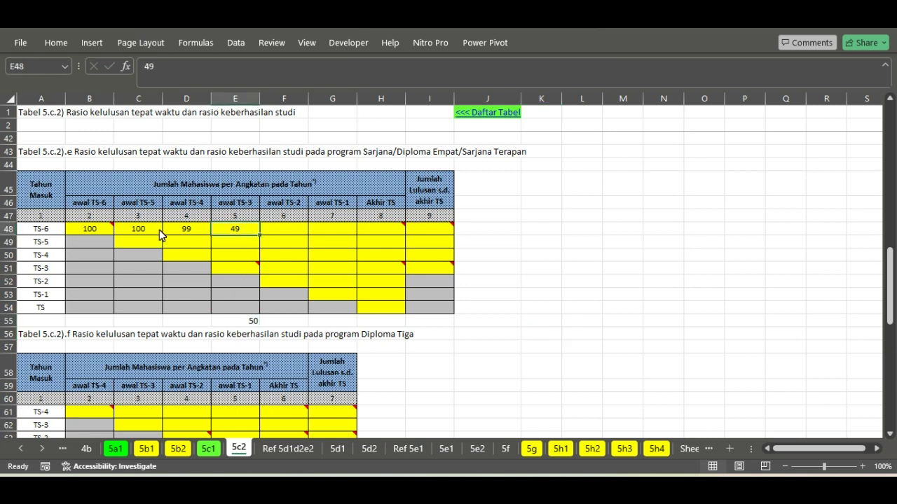
left_click(175, 230)
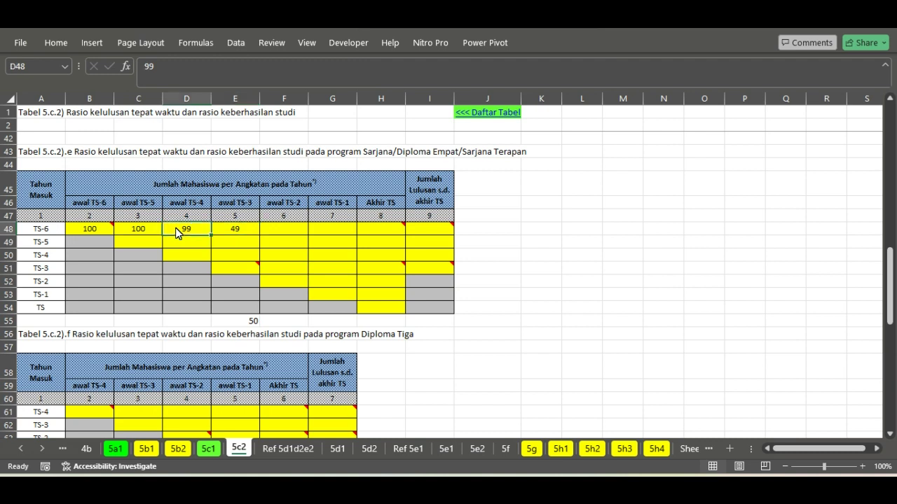
left_click(235, 323)
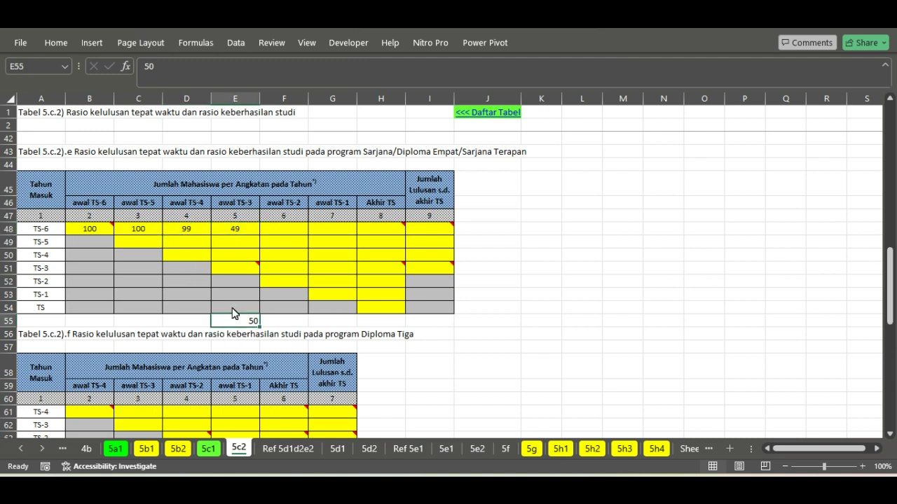
Enter 29 as the TS-6 intake's student count in the awal TS-2 column.
left_click(281, 233)
left_click(243, 233)
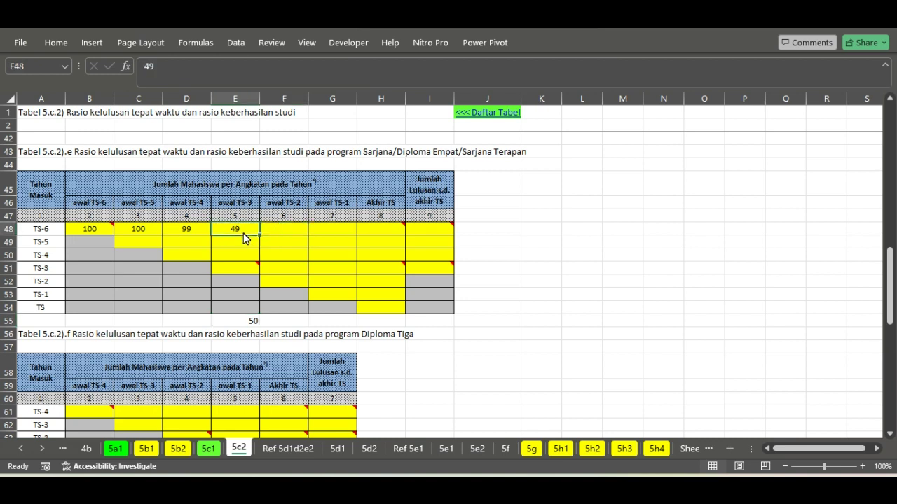
left_click(290, 234)
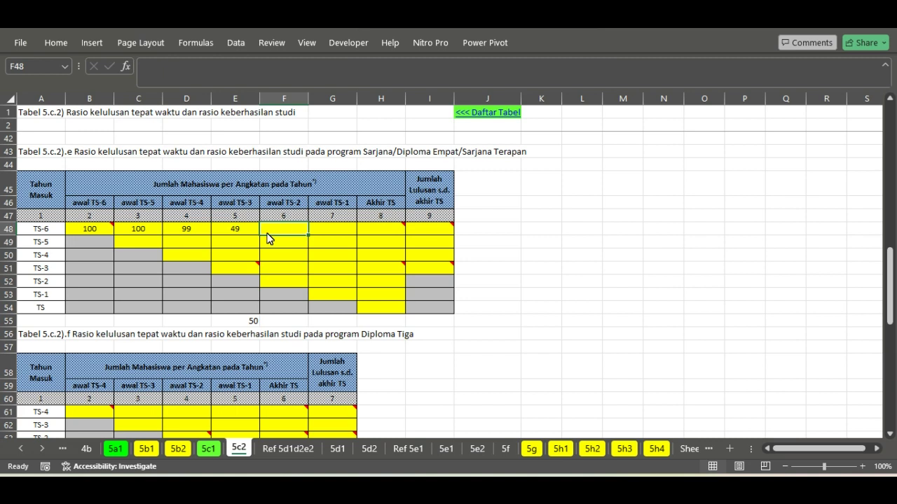
left_click(236, 232)
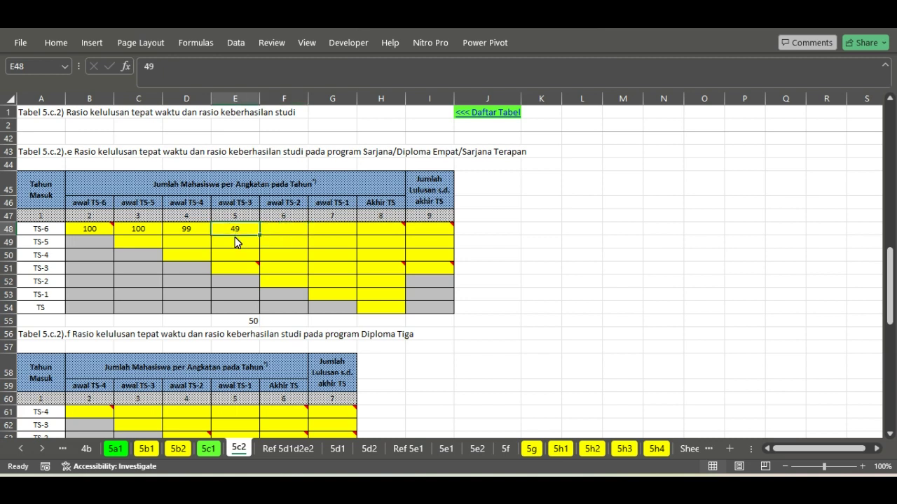
left_click(286, 234)
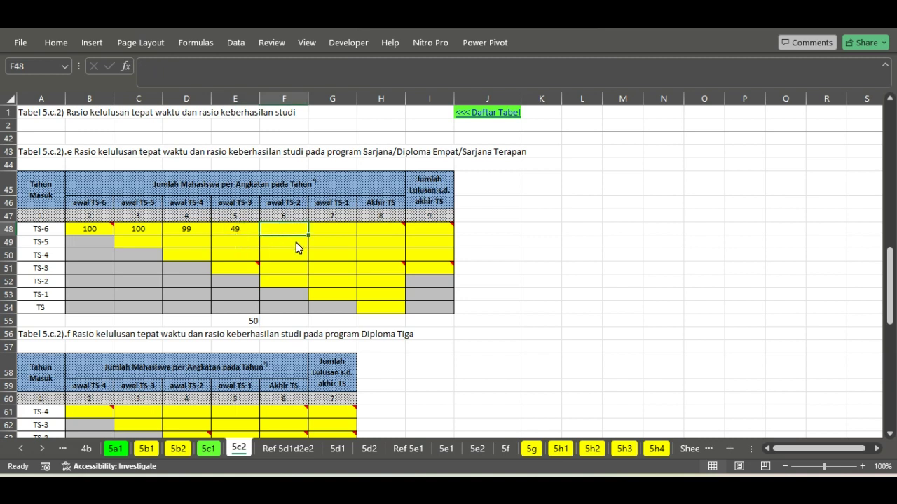
type("29")
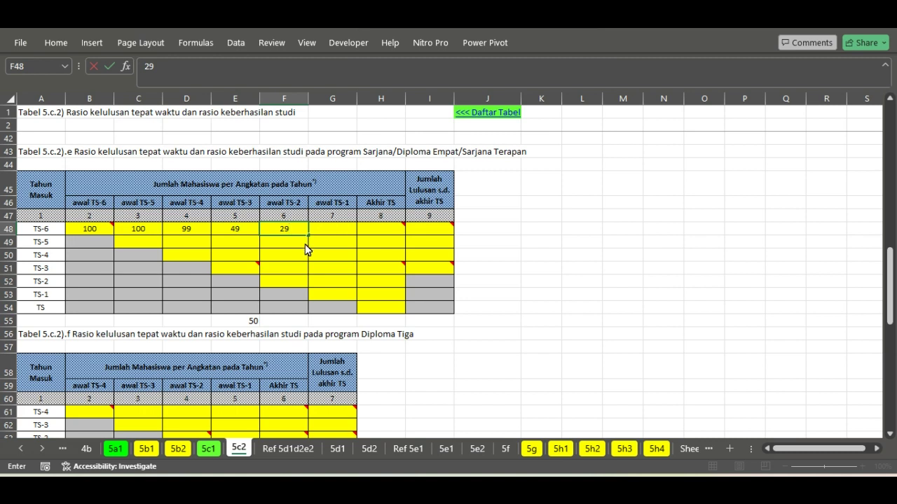
key("Return")
Note 20 graduates in cell F55 beneath the awal TS-2 column.
left_click(295, 323)
type("20")
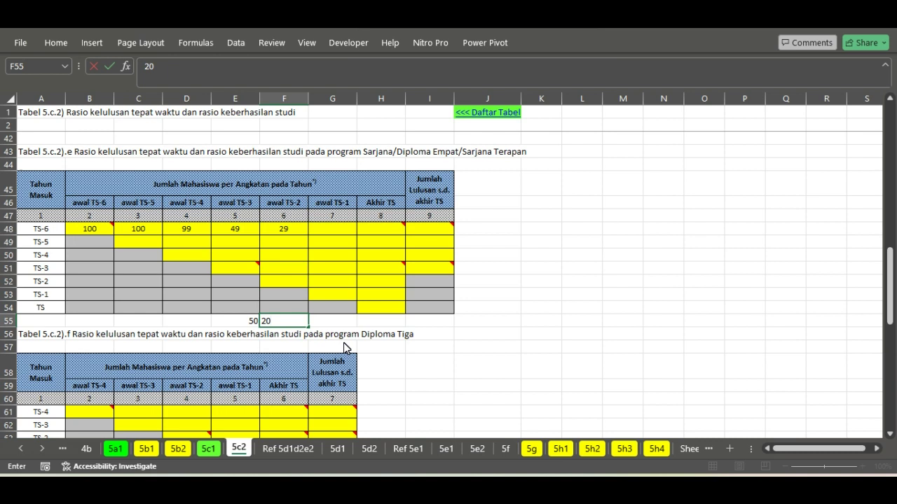
left_click(514, 339)
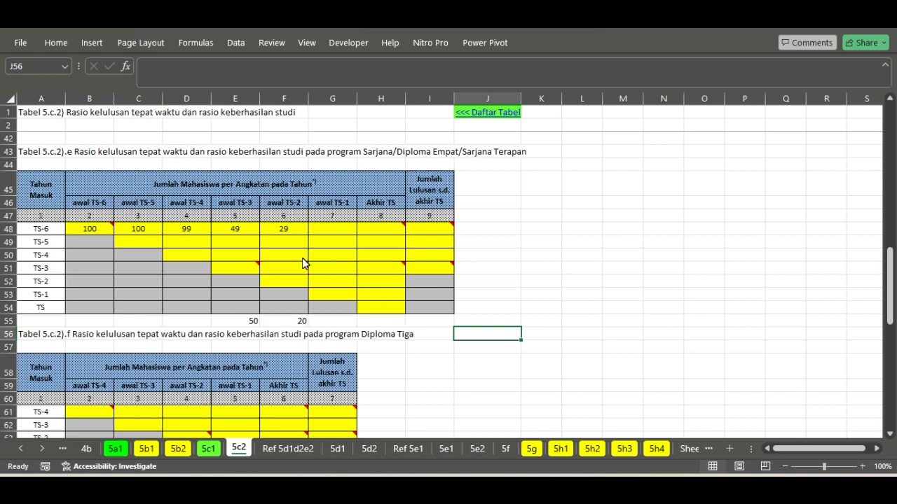
Enter 0 as the TS-6 intake's student count in the awal TS-1 column.
left_click(295, 234)
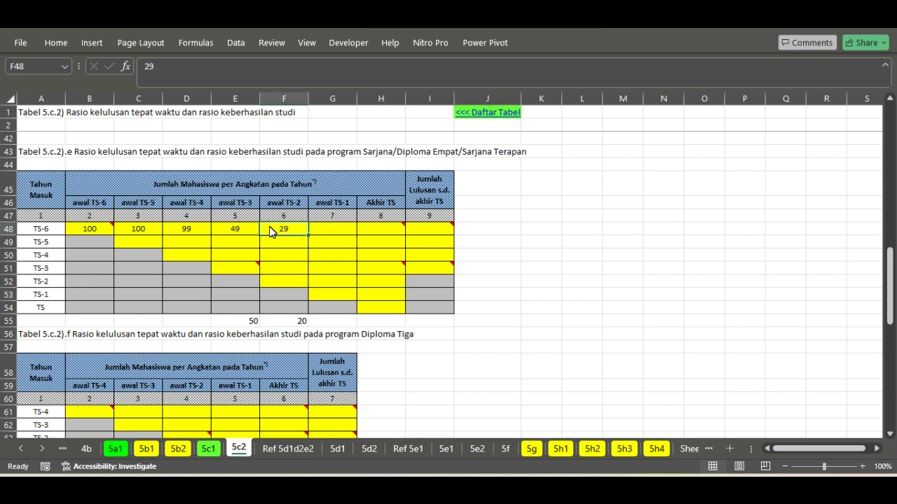
left_click(331, 232)
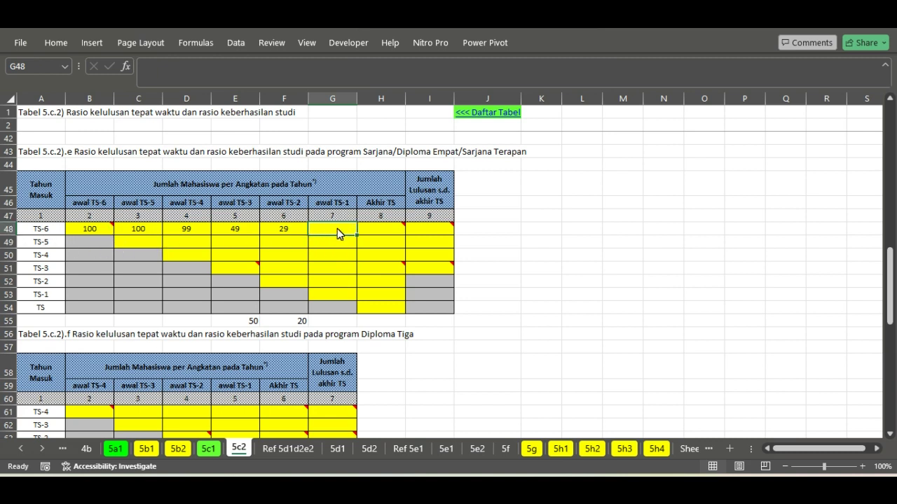
type("0")
key("Return")
Note 29 graduates in cell G55 beneath the awal TS-1 column.
left_click(342, 321)
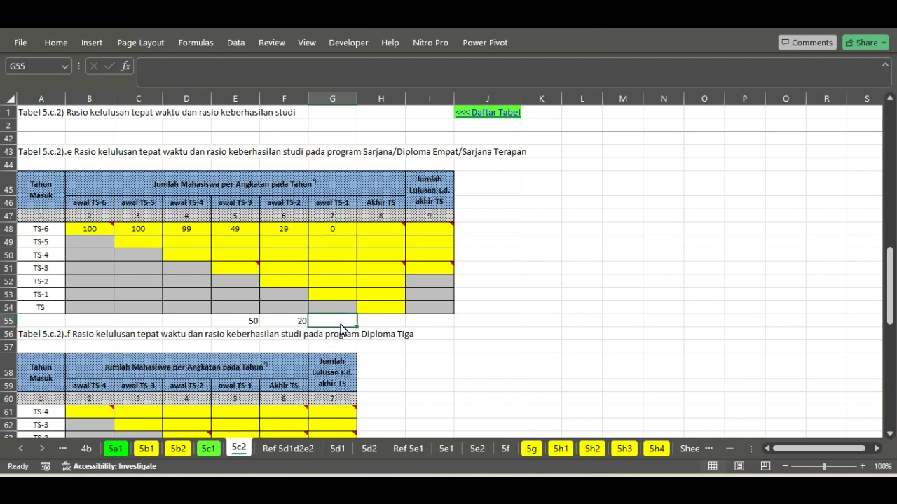
left_click(287, 230)
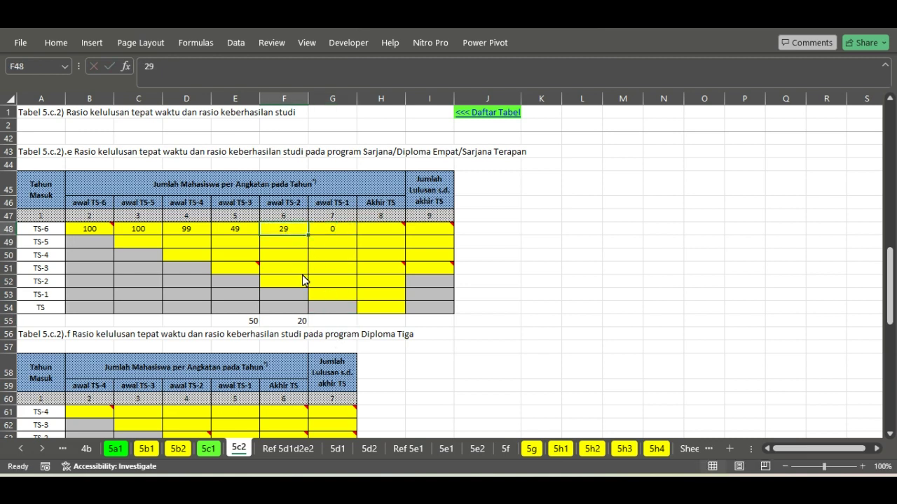
left_click(336, 323)
type("29")
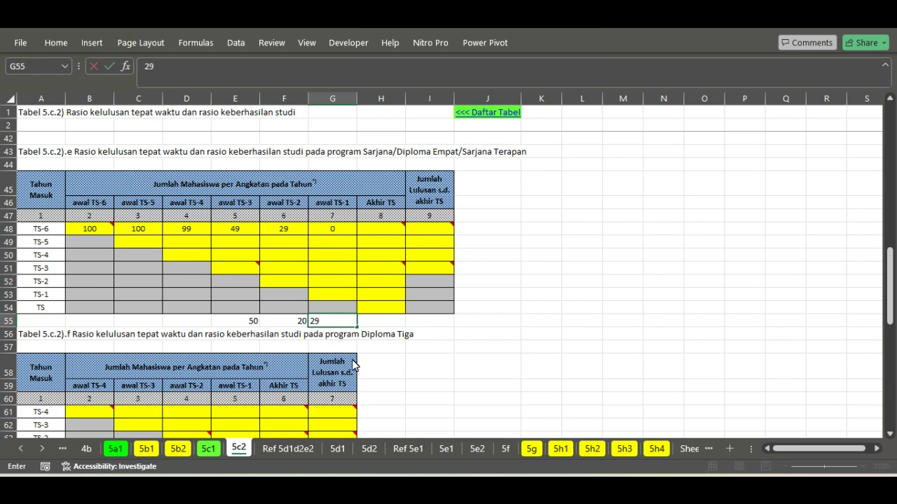
key("Return")
Enter 0 as the TS-6 intake's student count in the Akhir TS column.
left_click(372, 236)
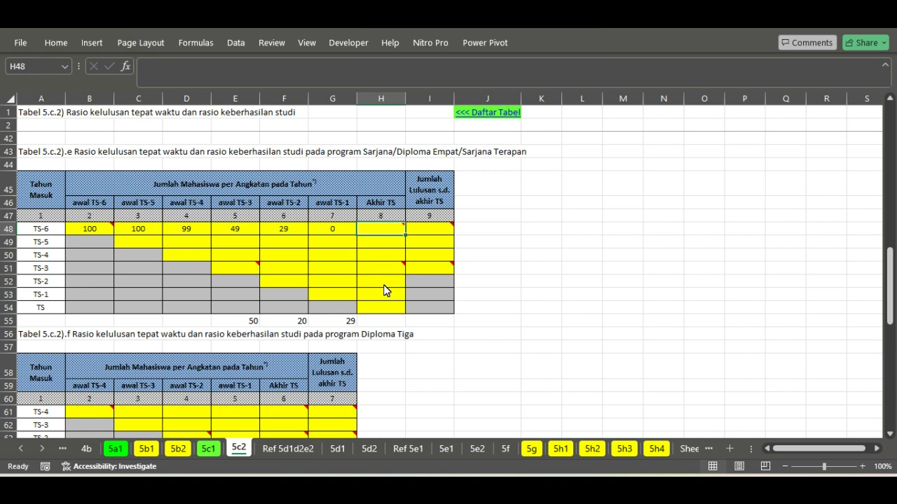
type("0")
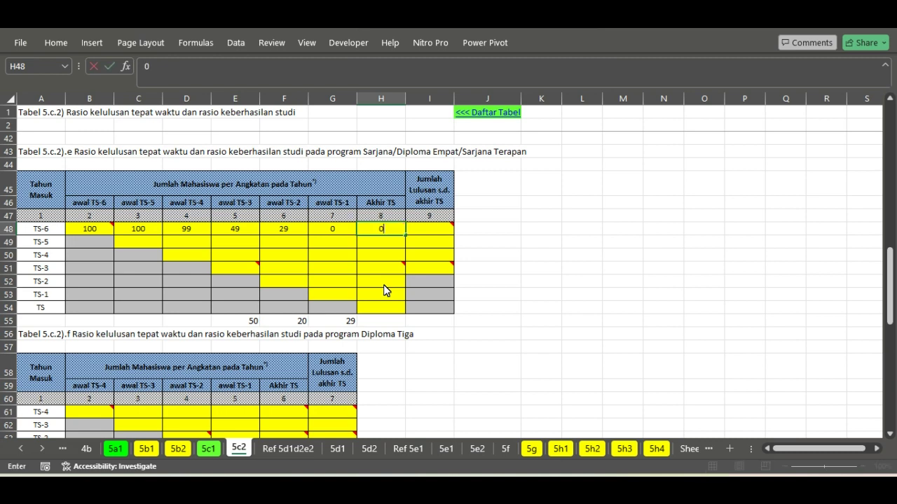
left_click(335, 232)
Total the graduate notes in E55 to G55 and enter 99 as the TS-6 intake's Jumlah Lulusan s.d. akhir TS.
left_click(427, 232)
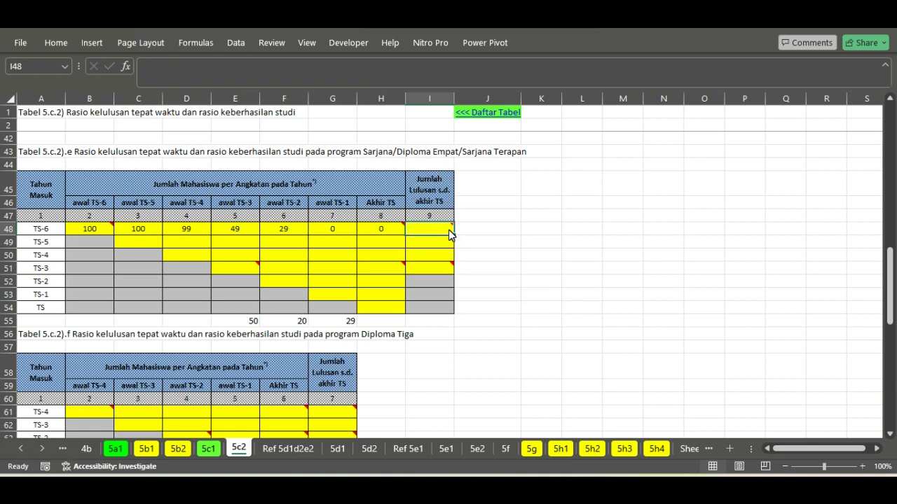
mouse_move(430, 227)
left_click_drag(250, 321, 342, 324)
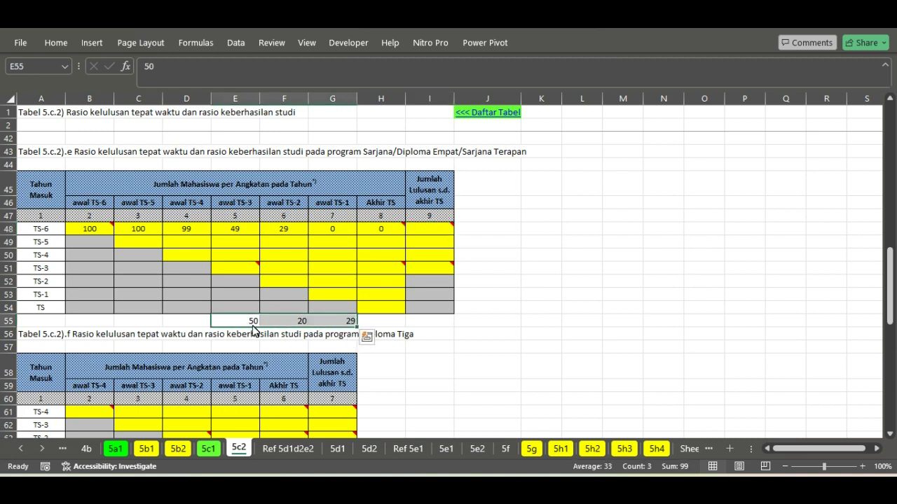
left_click(333, 321)
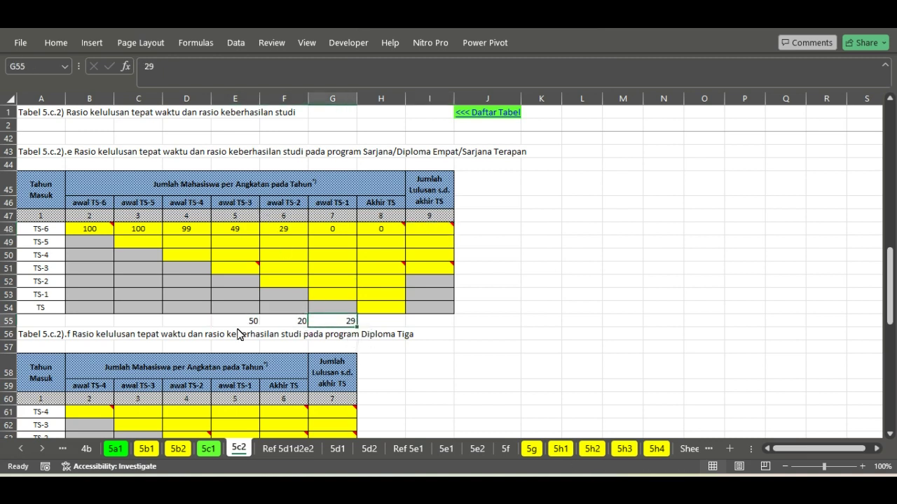
left_click_drag(242, 323, 350, 323)
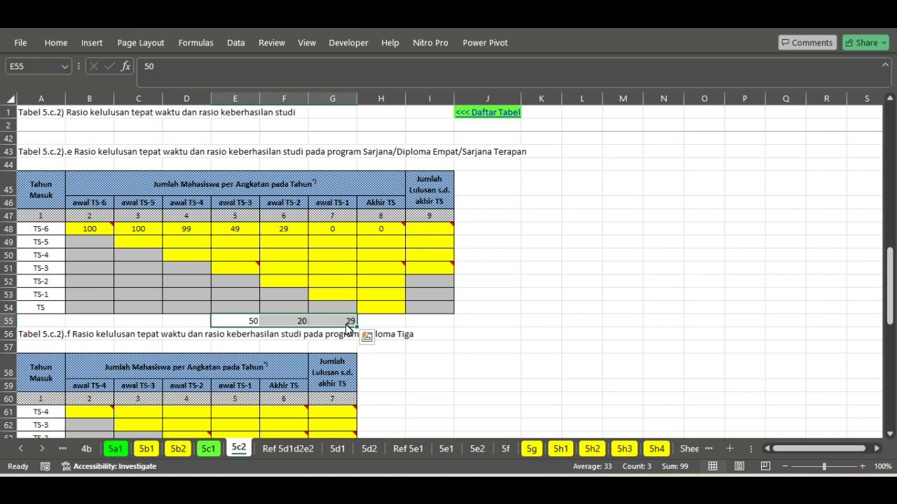
left_click(437, 231)
type("99")
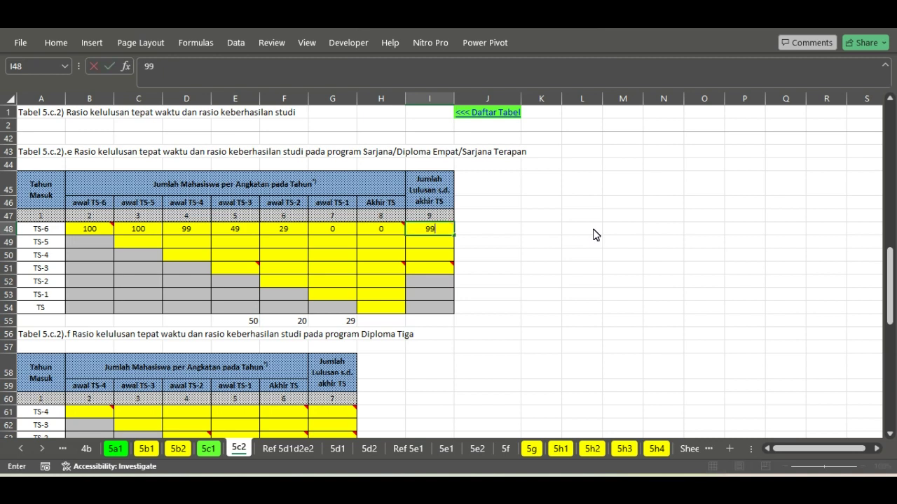
key("Return")
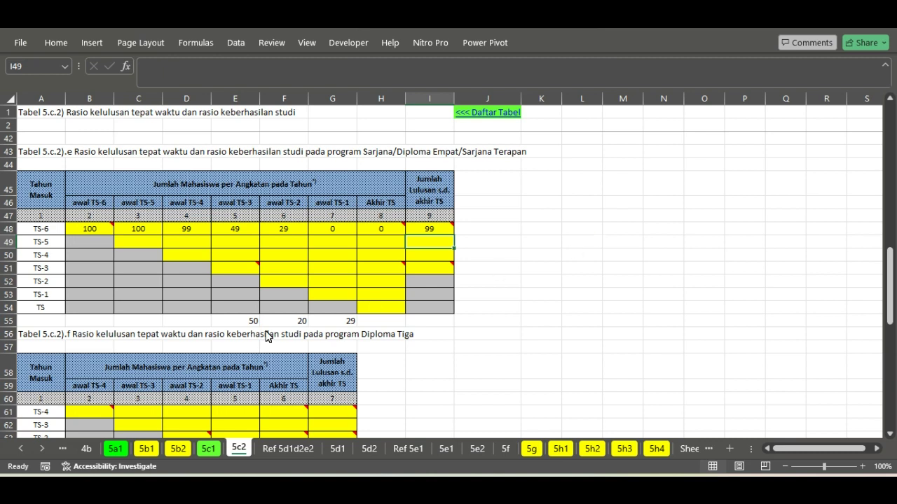
Clear the graduate notes from cells E55 to G55 beneath Tabel 5.c.2).e.
left_click_drag(243, 322, 332, 325)
key("Delete")
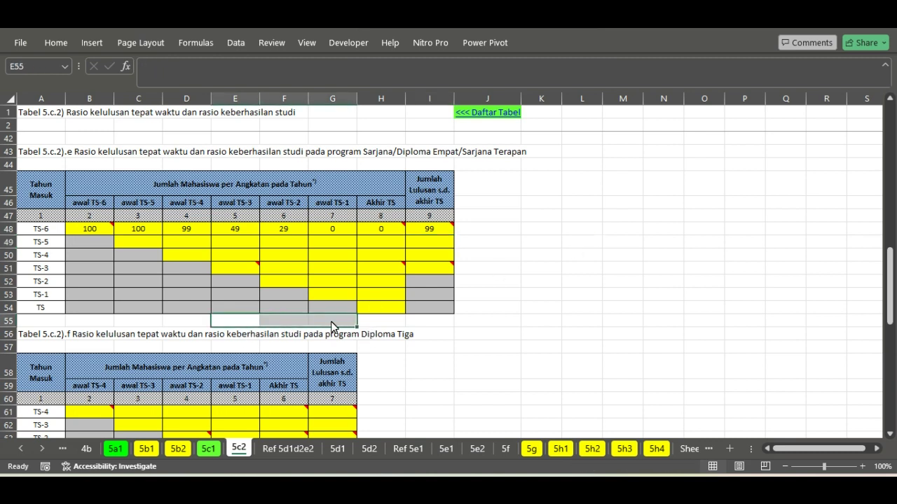
Review the TS-6 graduate total, the rows TS-5 to TS-3, and the fillable cells of rows TS-2 to TS.
left_click(434, 230)
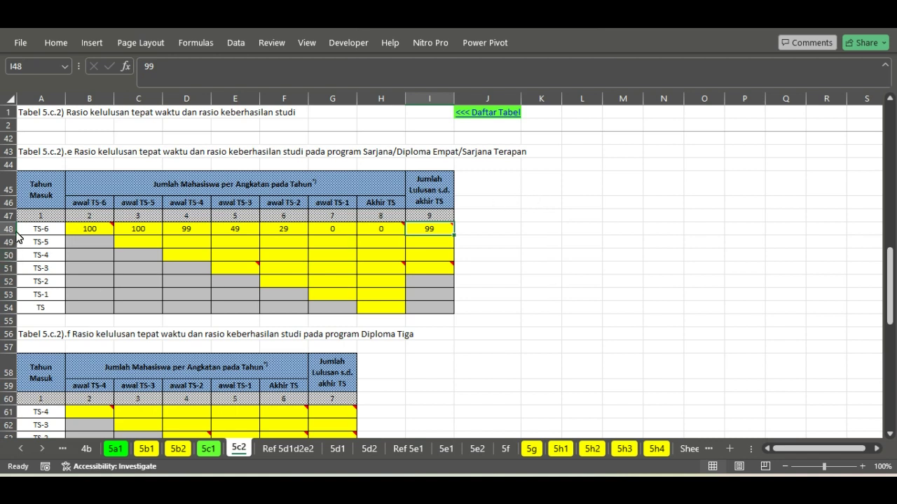
left_click_drag(9, 242, 6, 271)
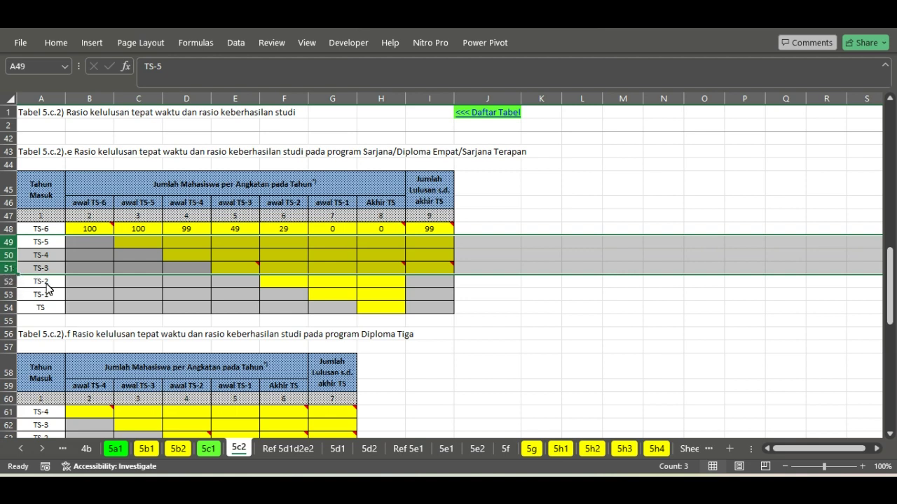
left_click(277, 291)
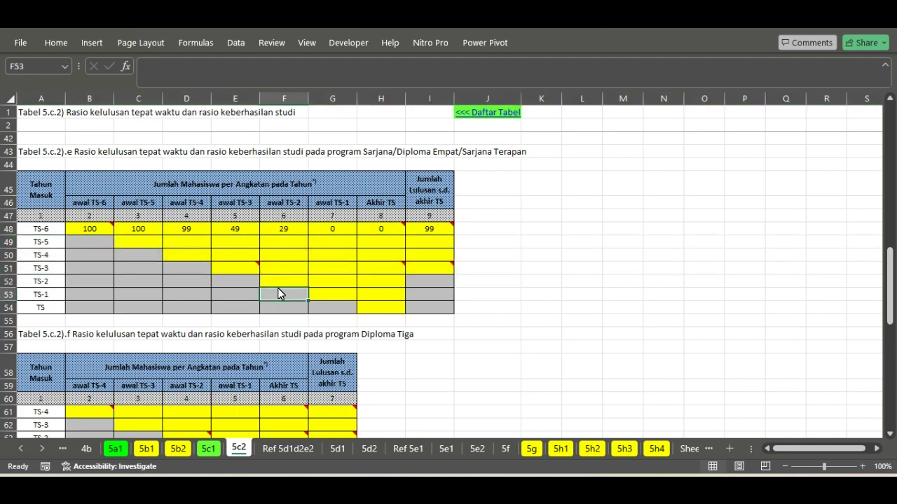
left_click_drag(5, 281, 4, 306)
left_click_drag(288, 281, 386, 311)
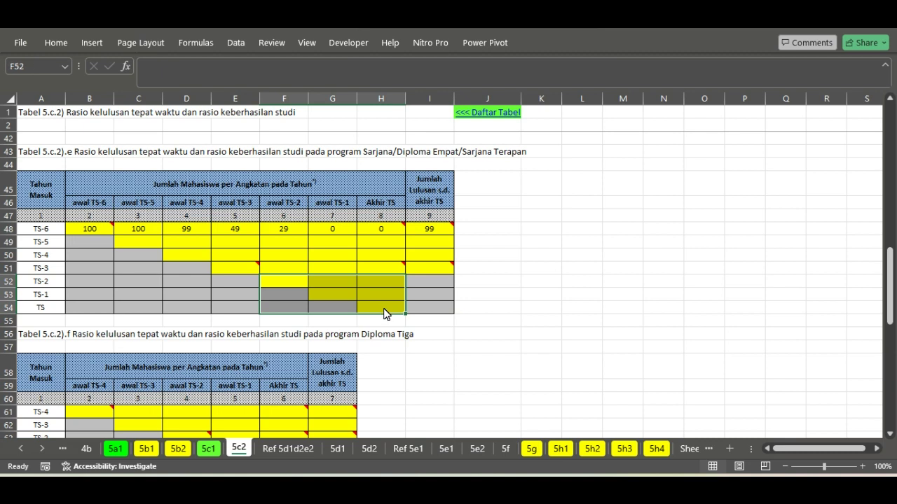
Enter 200 as the TS-5 intake's student count in the awal TS-5, awal TS-4 and awal TS-3 columns.
left_click(285, 287)
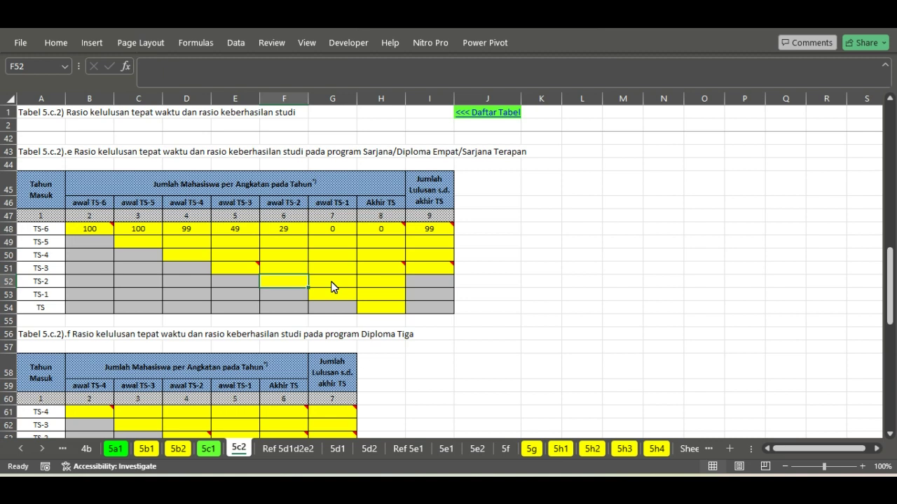
left_click(138, 254)
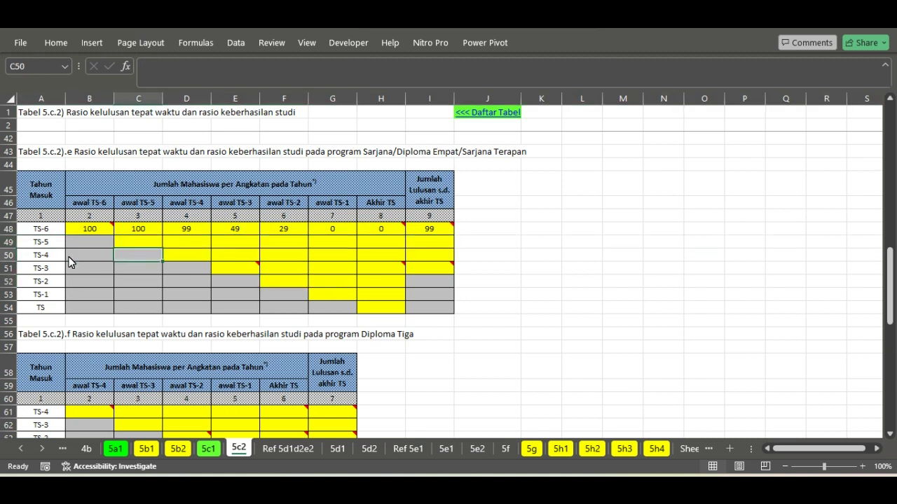
left_click(3, 244)
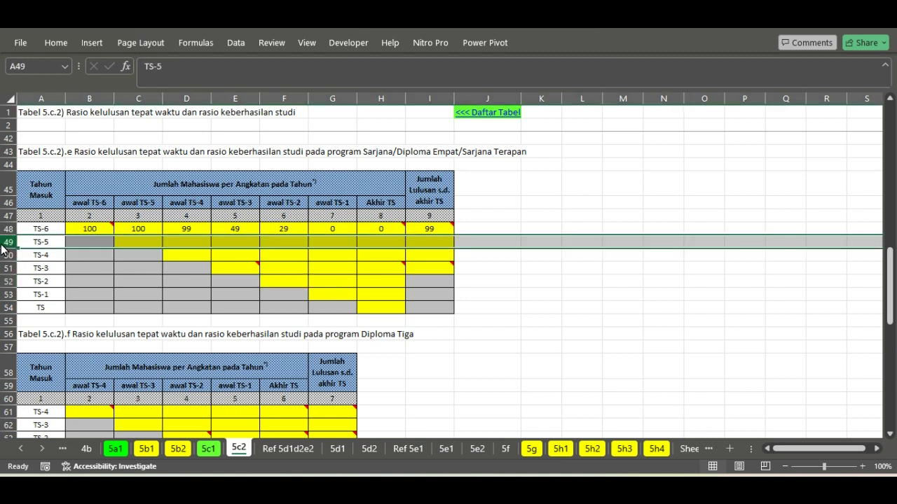
left_click(129, 243)
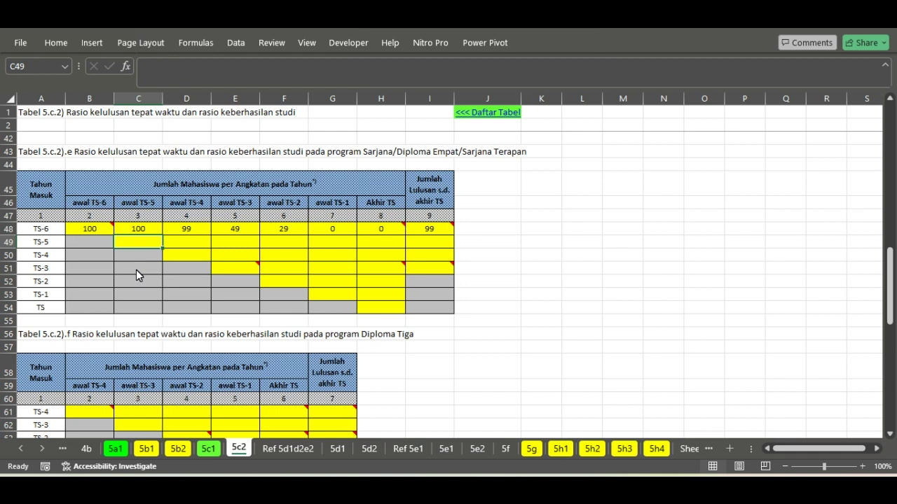
type("200")
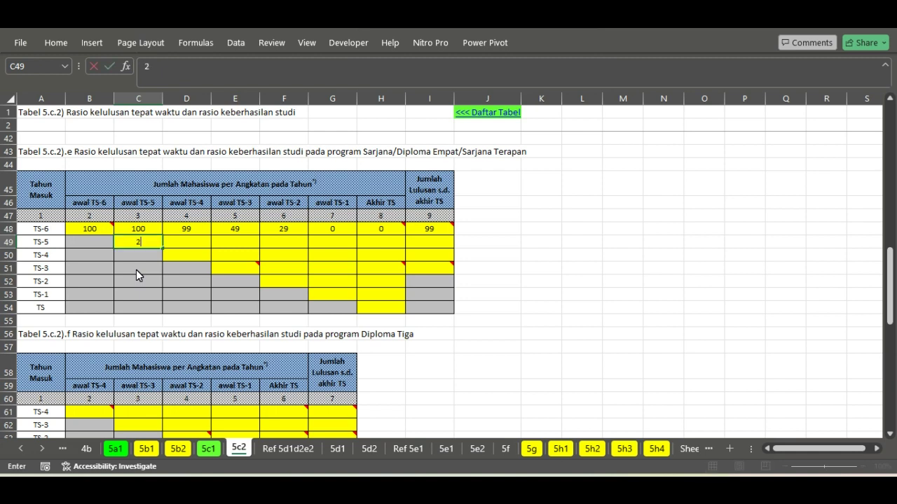
left_click(135, 265)
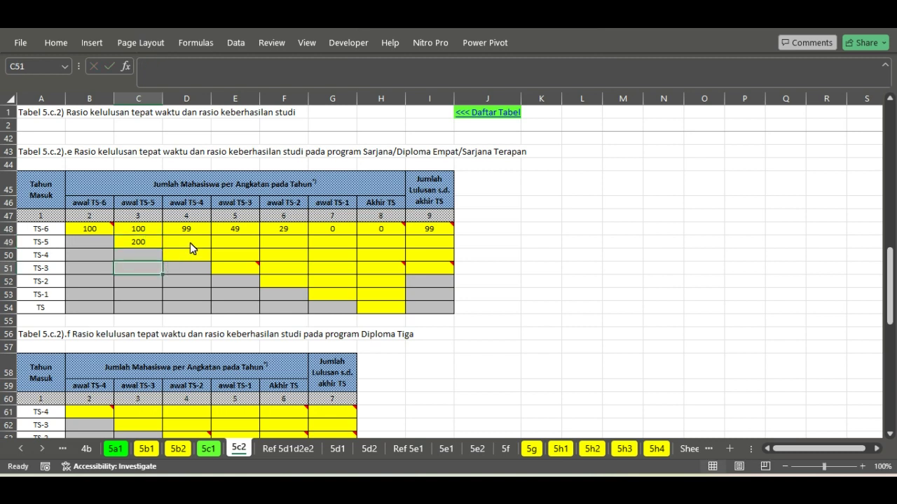
left_click(188, 245)
type("200")
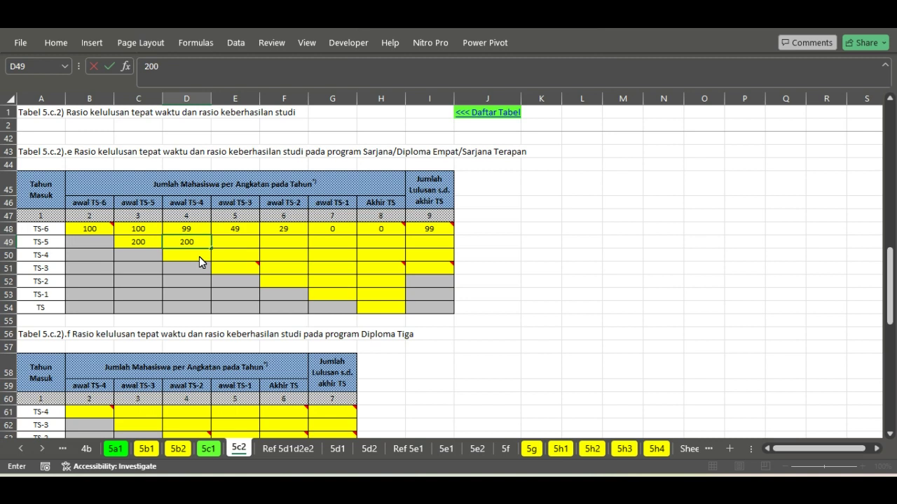
left_click(228, 247)
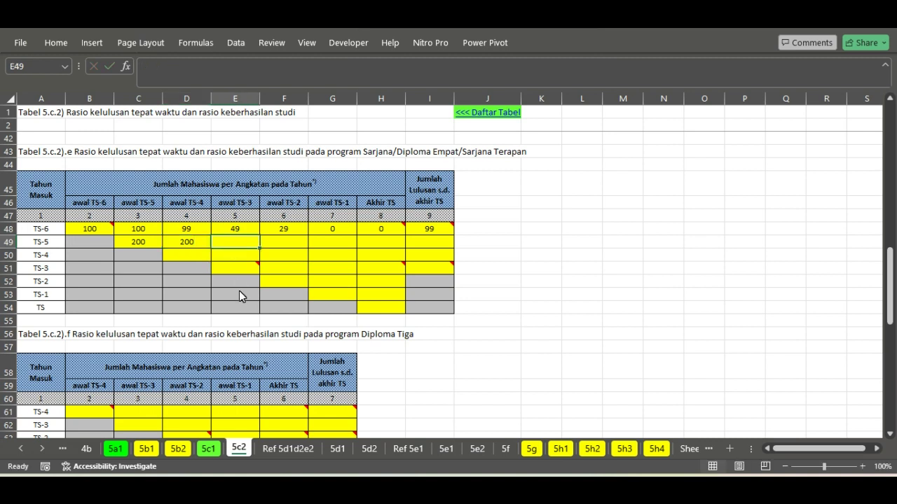
type("200")
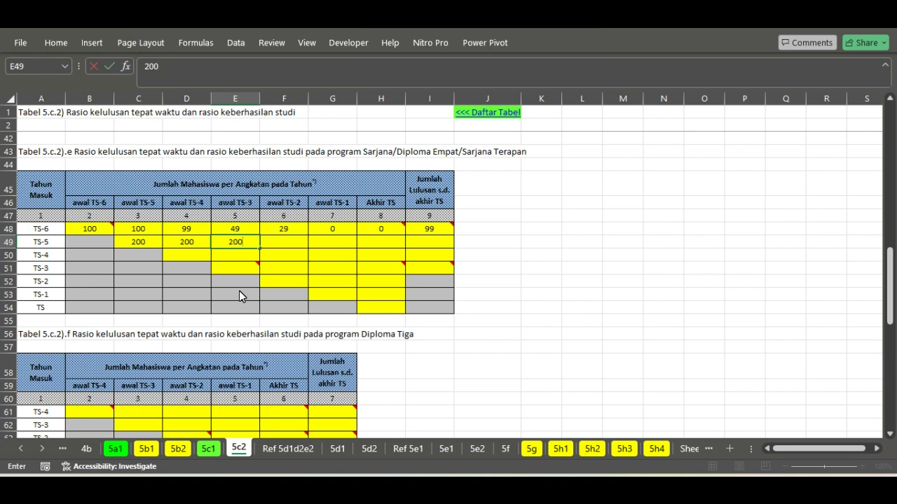
left_click(294, 243)
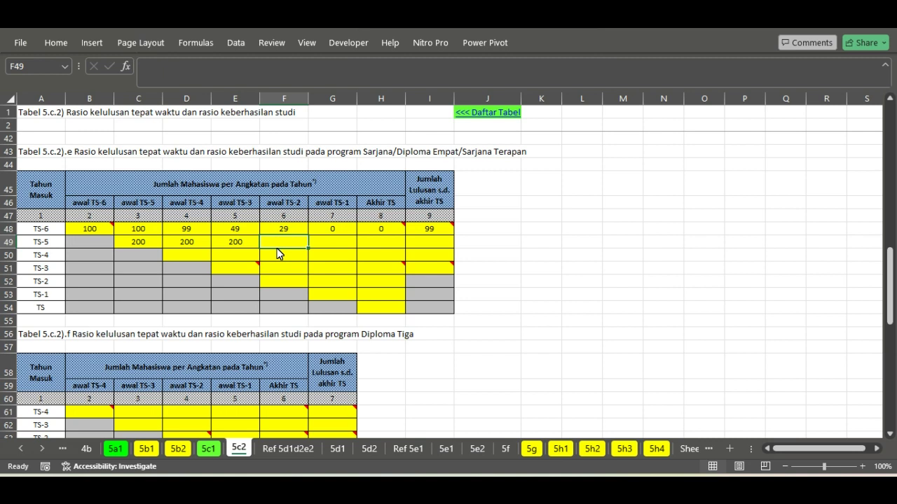
Note 100 graduates of the TS-5 intake in cell F55 beneath Tabel 5.c.2).e.
left_click(136, 243)
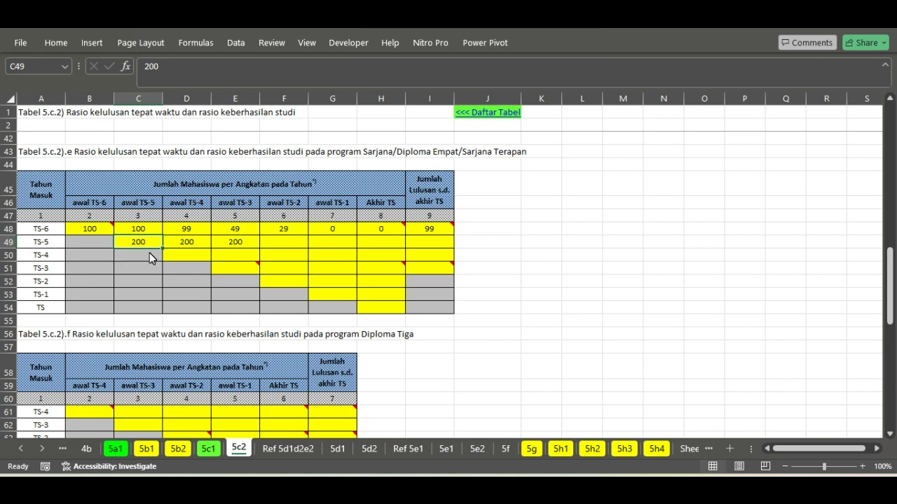
left_click(274, 246)
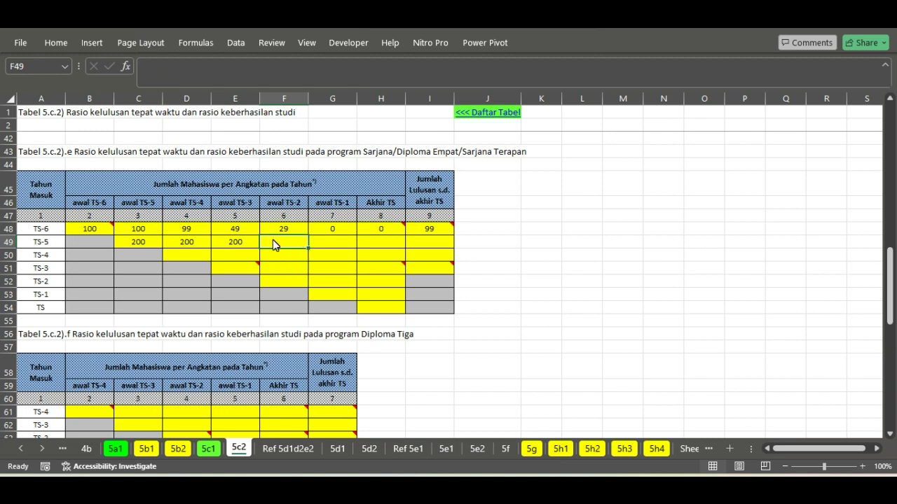
left_click(135, 247)
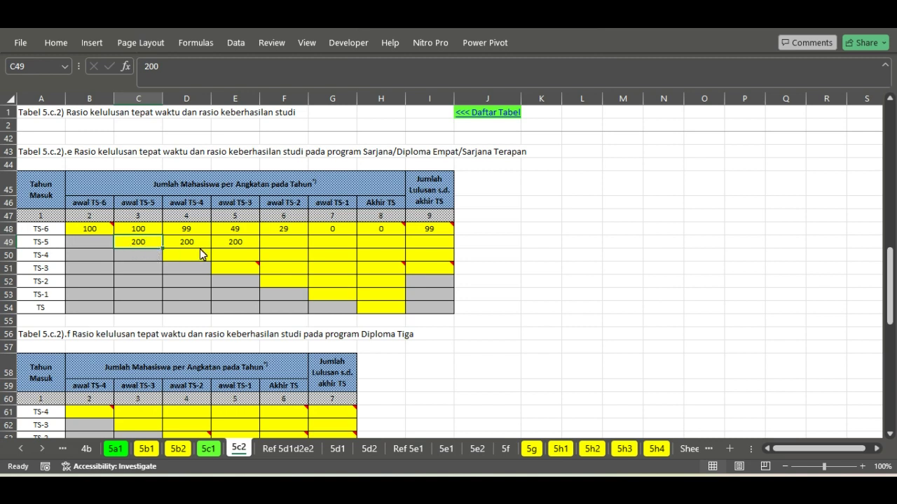
left_click(286, 323)
type("100")
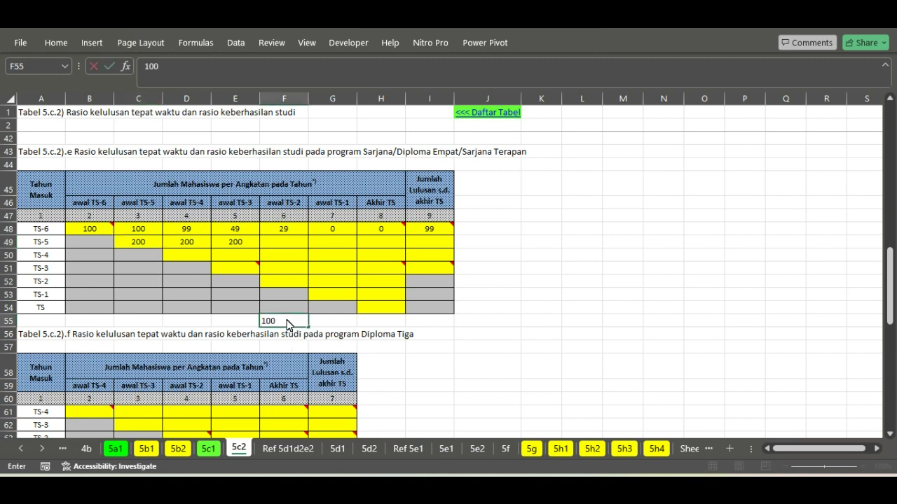
left_click(553, 312)
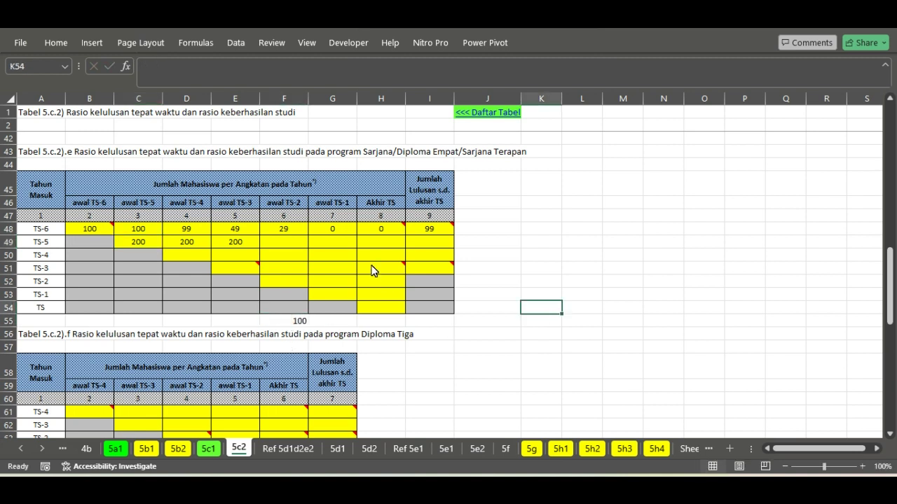
Enter 100 as the TS-5 intake's student count in the awal TS-2 column.
left_click(280, 242)
left_click(129, 241)
left_click(294, 321)
left_click(297, 243)
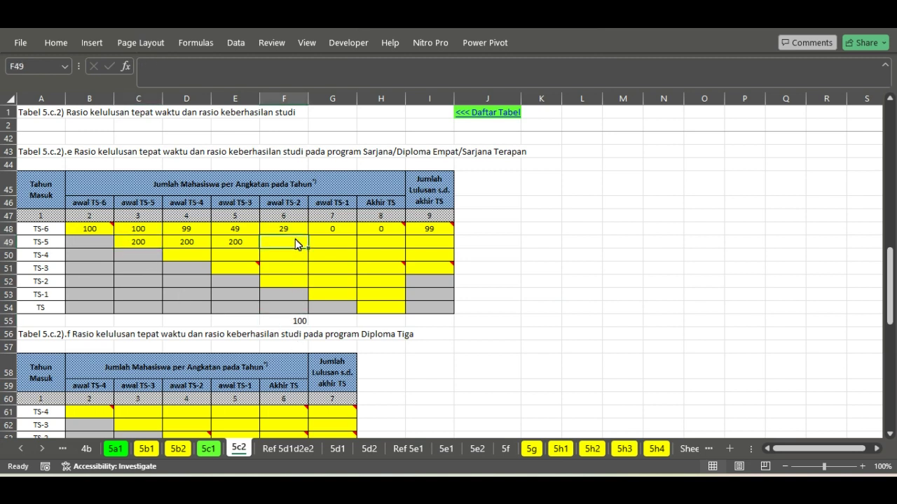
type("100")
key("Return")
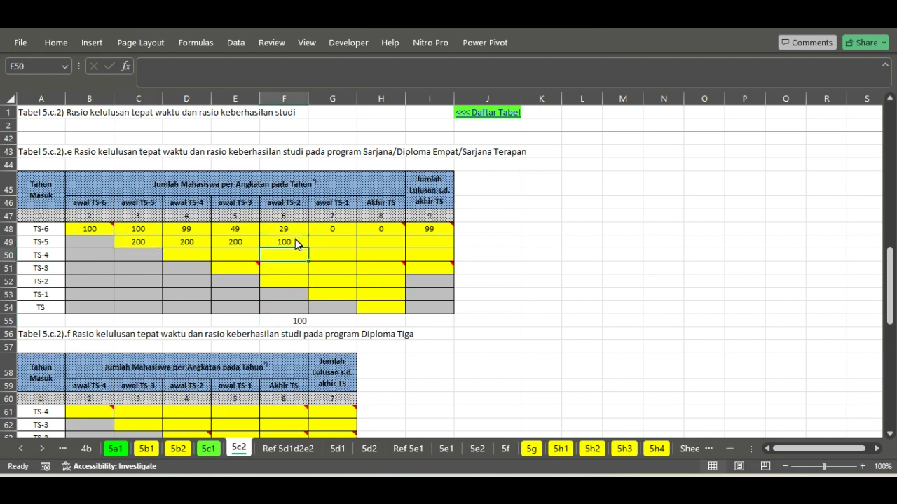
Note 75 graduates of the TS-5 intake in cell G55 beneath the awal TS-1 column.
left_click(333, 244)
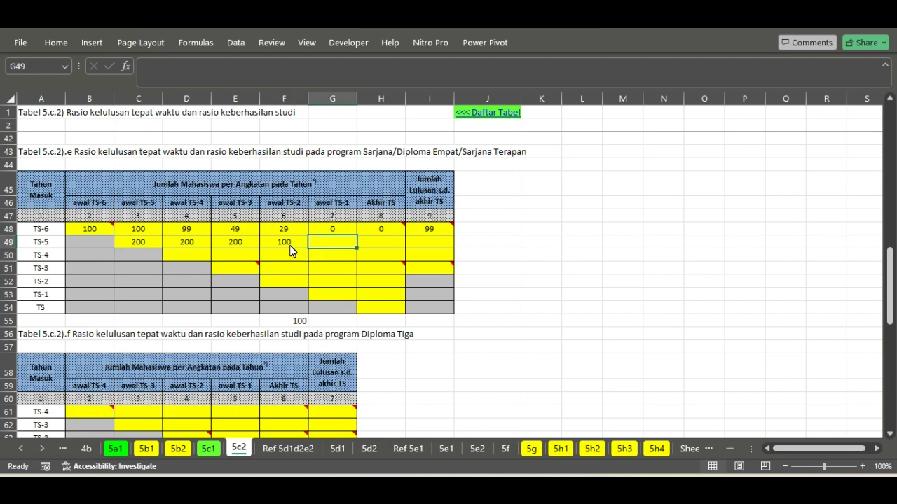
left_click(273, 250)
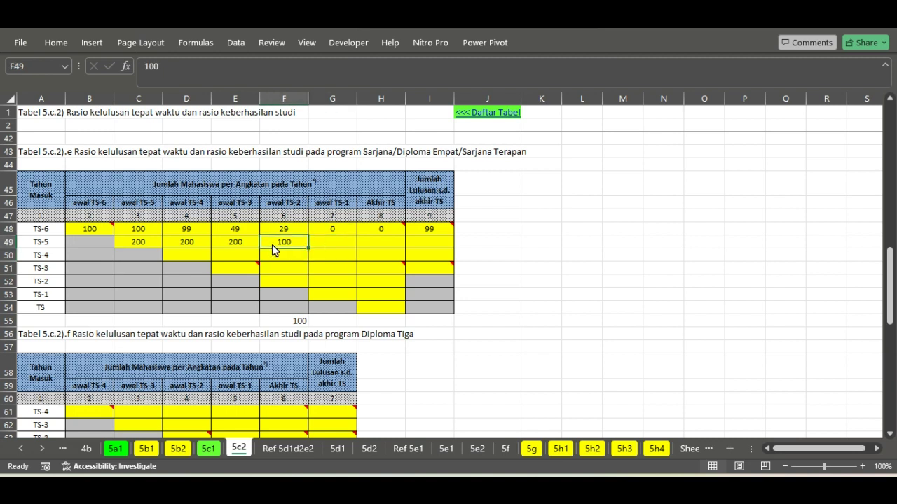
left_click(332, 244)
left_click(335, 322)
type("75")
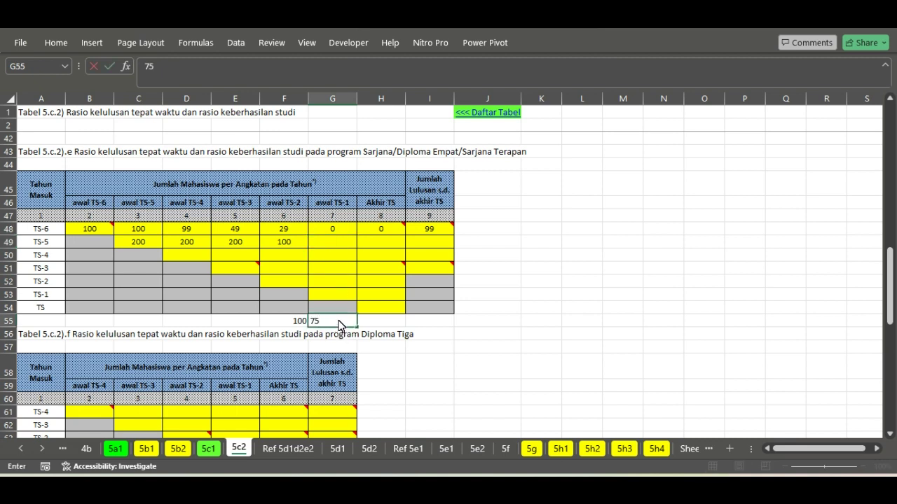
left_click(511, 326)
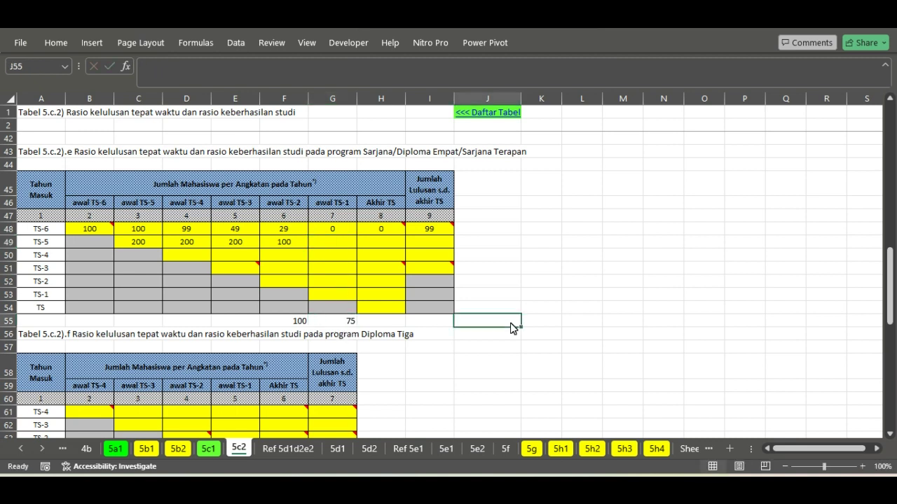
Enter 25 as the TS-5 intake's student count in the awal TS-1 column.
left_click(297, 252)
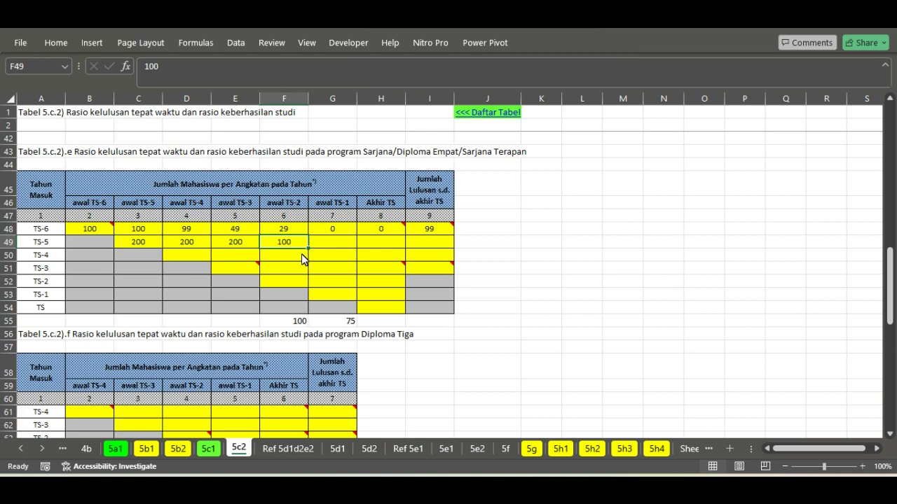
left_click(343, 326)
left_click(342, 250)
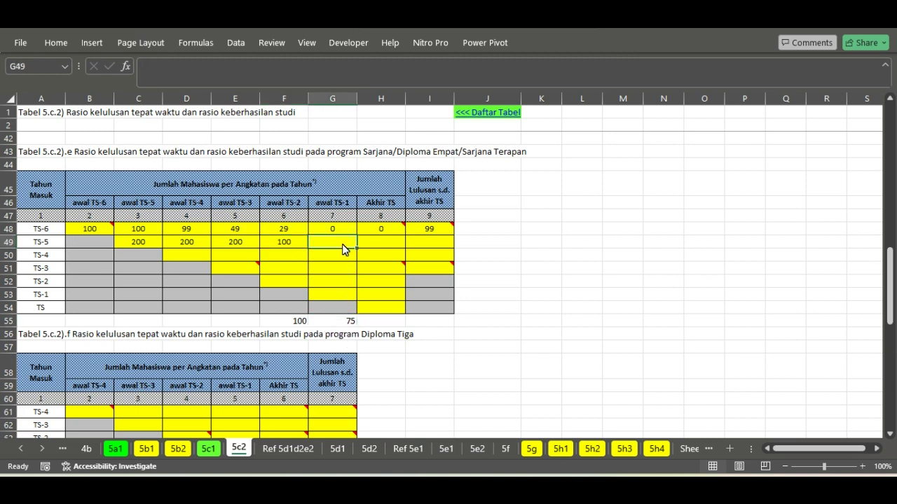
type("25")
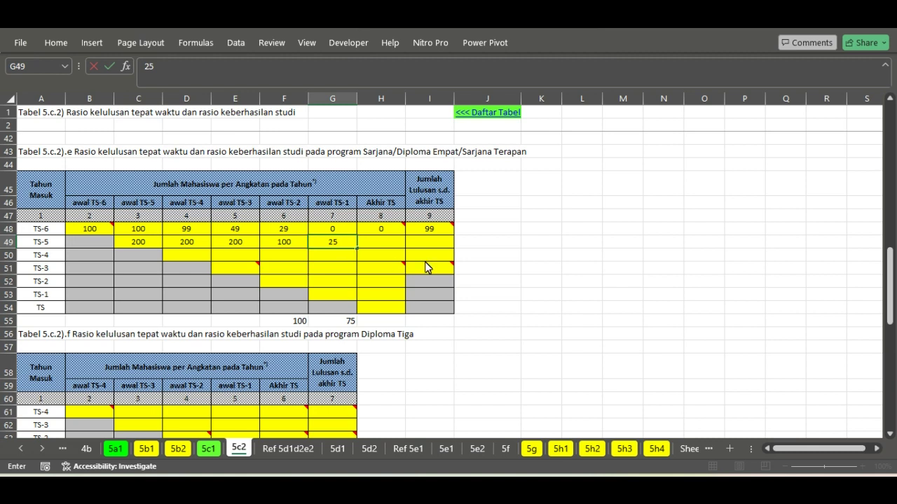
left_click(518, 255)
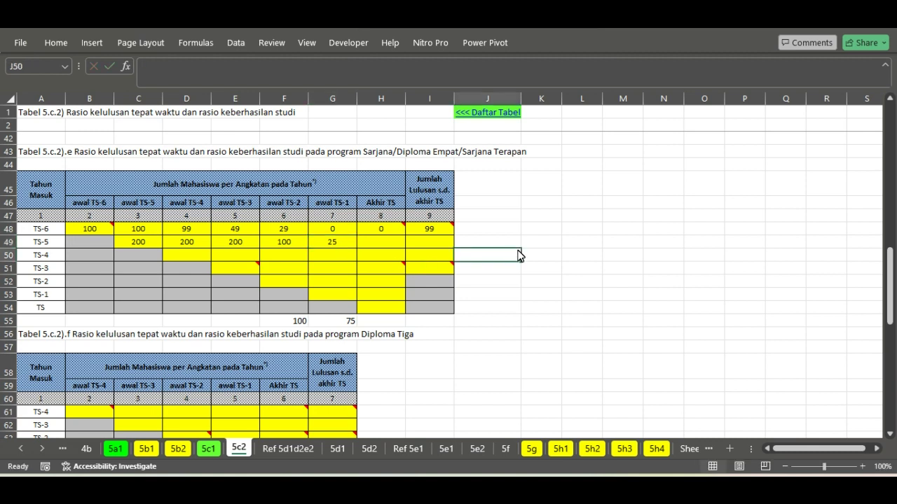
Note 20 graduates in cell H55 and enter 5 as the TS-5 intake's student count in the Akhir TS column.
left_click(342, 246)
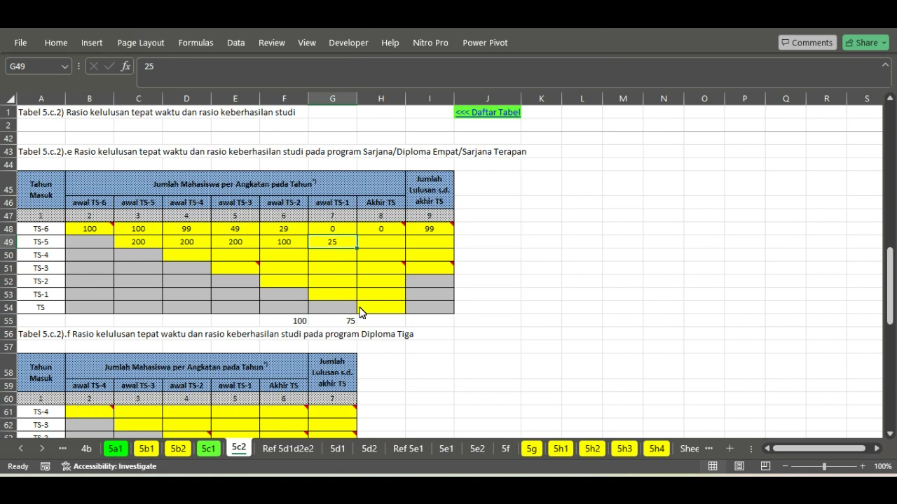
double_click(389, 319)
type("20")
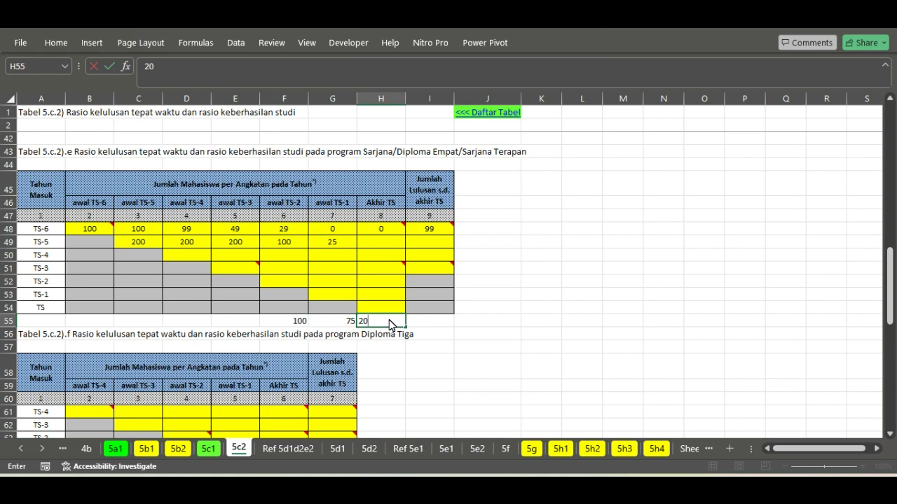
left_click(604, 308)
left_click(378, 247)
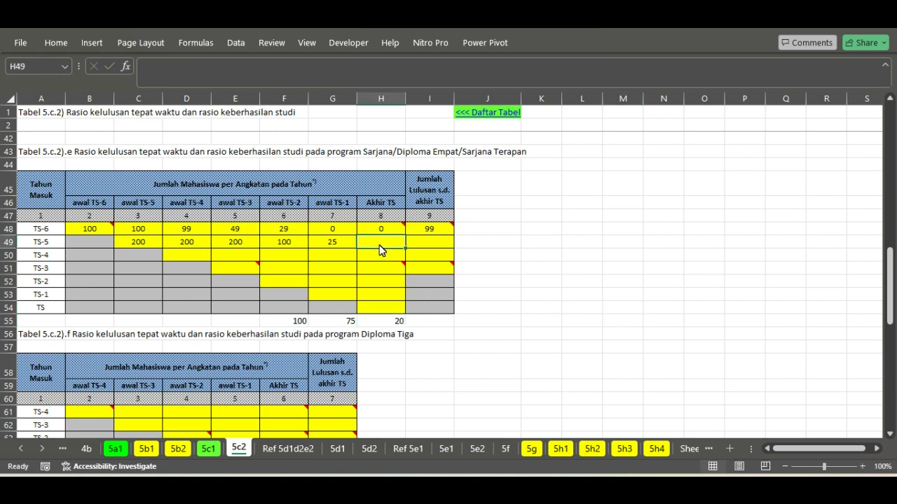
type("5")
left_click(530, 298)
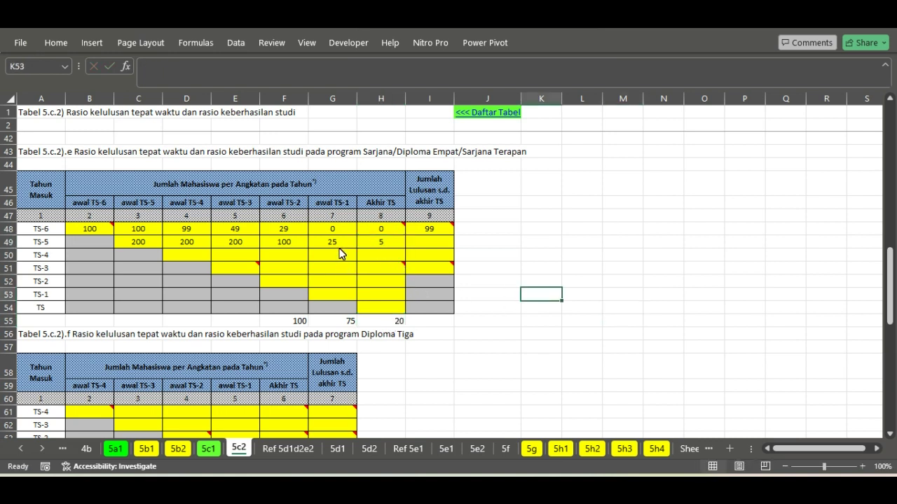
Total the graduate notes in F55 to H55 and enter 195 as the TS-5 intake's Jumlah Lulusan s.d. akhir TS.
left_click(340, 244)
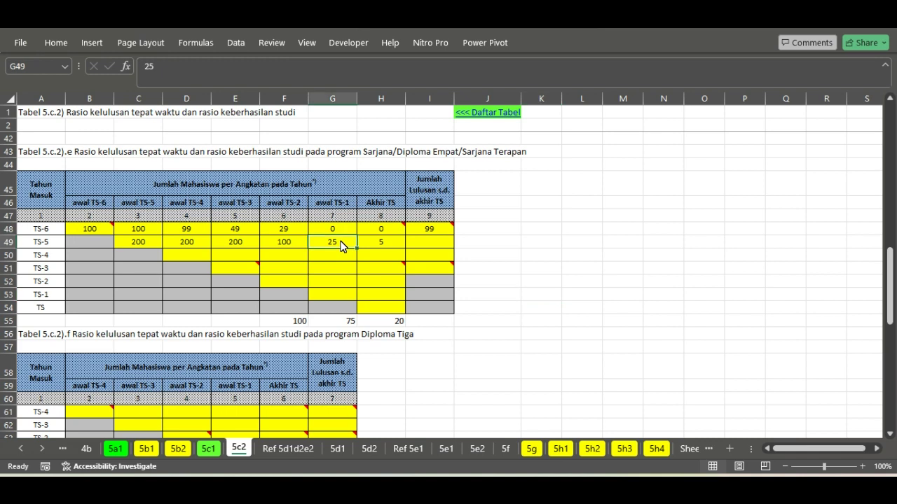
left_click(396, 326)
left_click(446, 245)
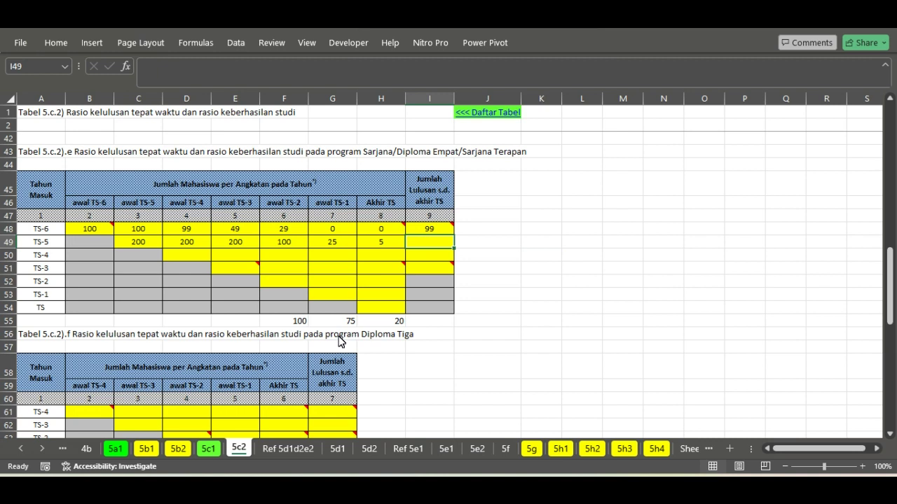
left_click_drag(293, 323, 384, 328)
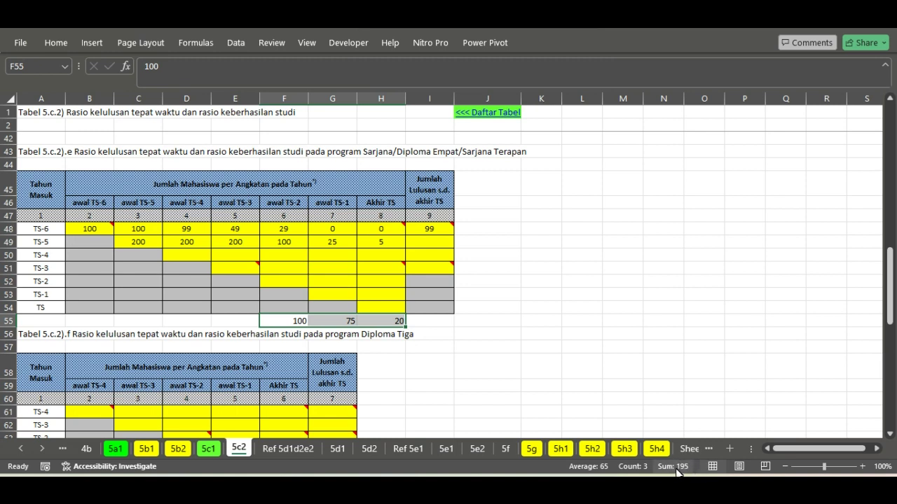
left_click(415, 247)
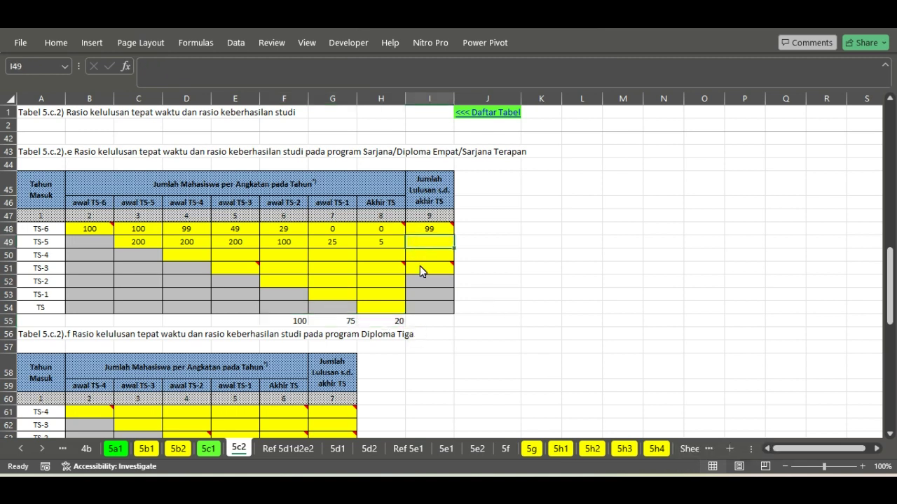
type("195")
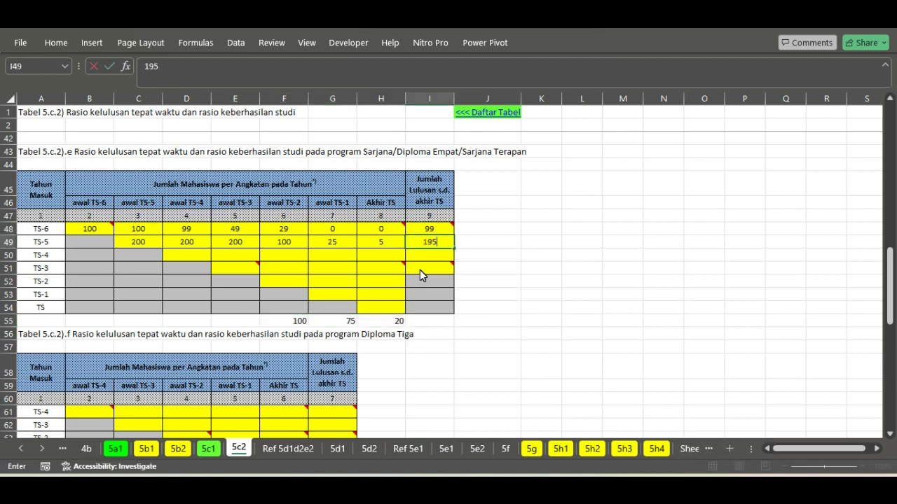
key("Return")
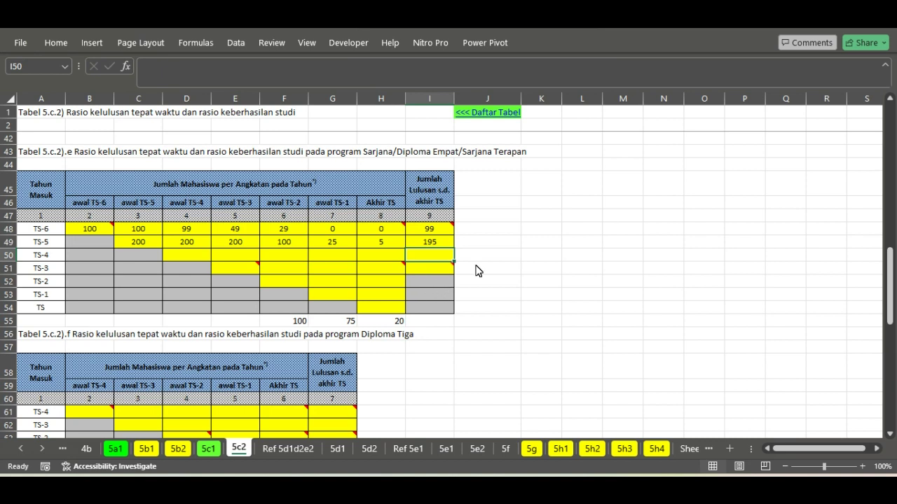
Enter the TS-4 intake's student counts as 300 for awal TS-4, 300 for awal TS-3 and 295 for awal TS-2.
left_click(188, 255)
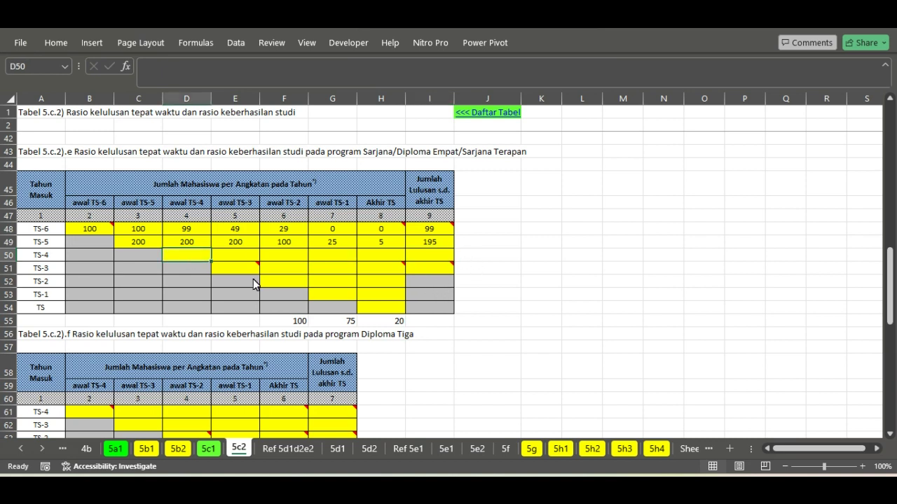
type("300")
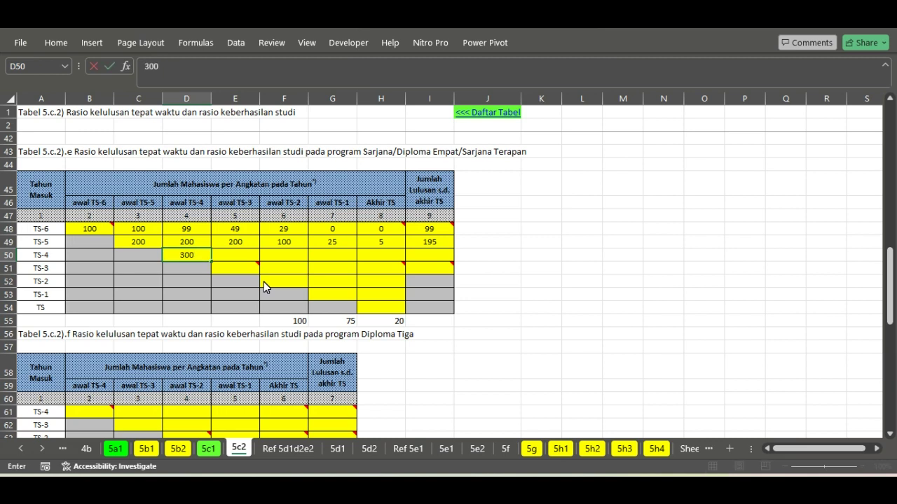
left_click(250, 258)
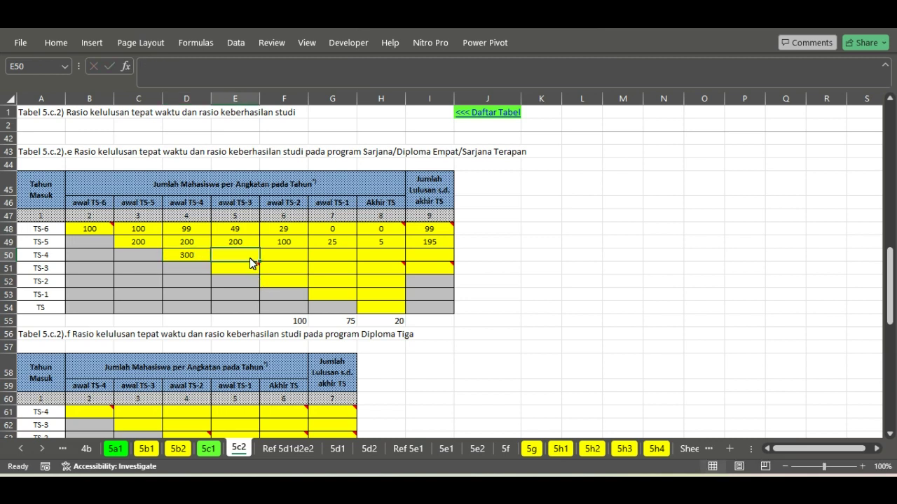
mouse_move(238, 268)
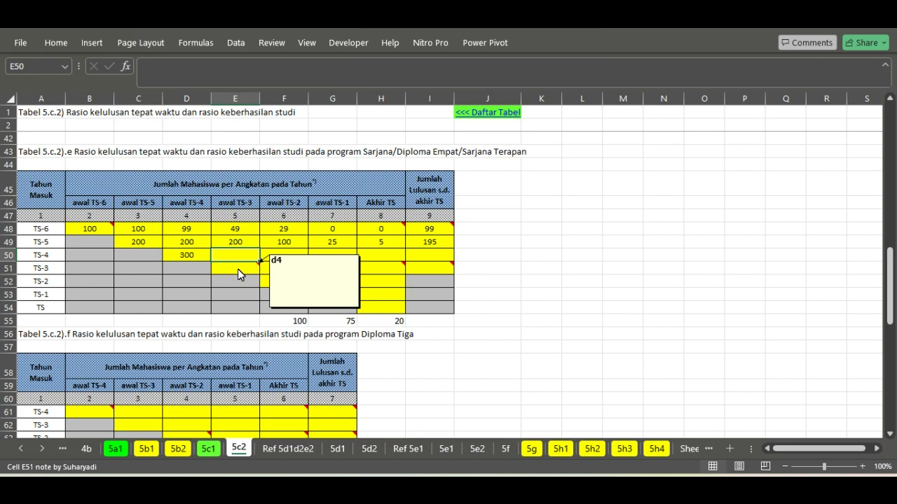
type("300")
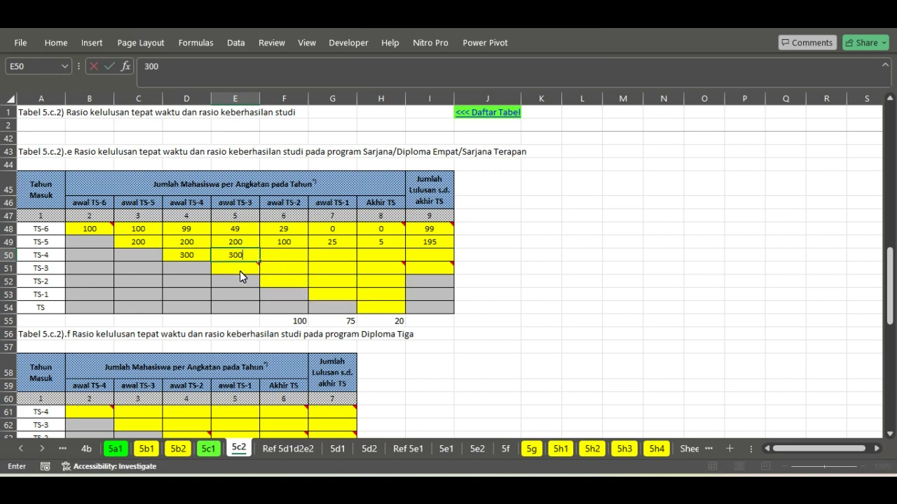
key("Tab")
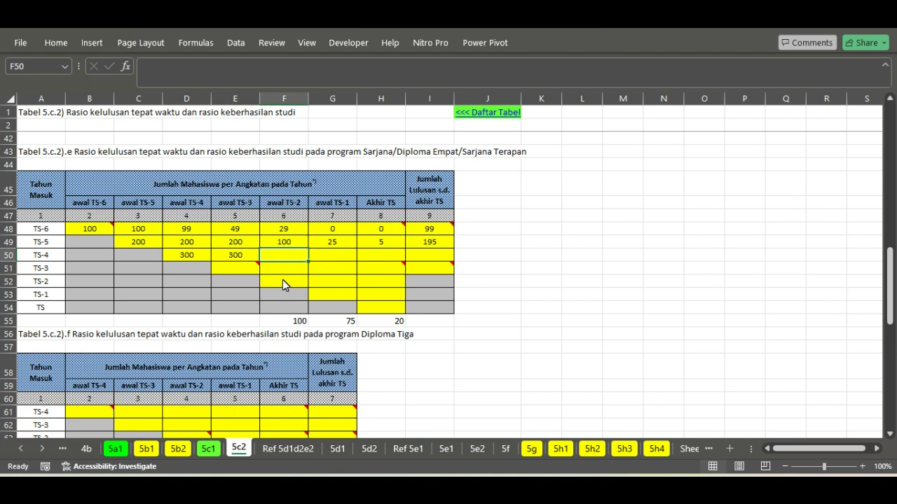
type("295")
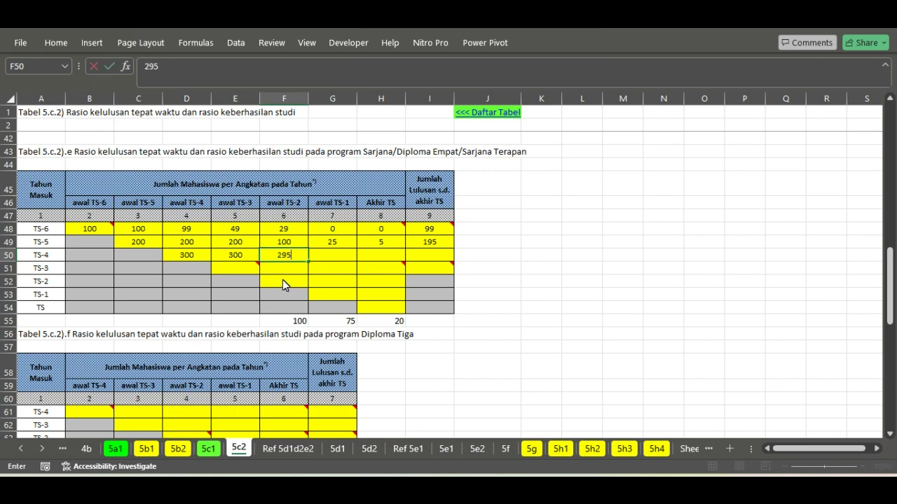
left_click(332, 264)
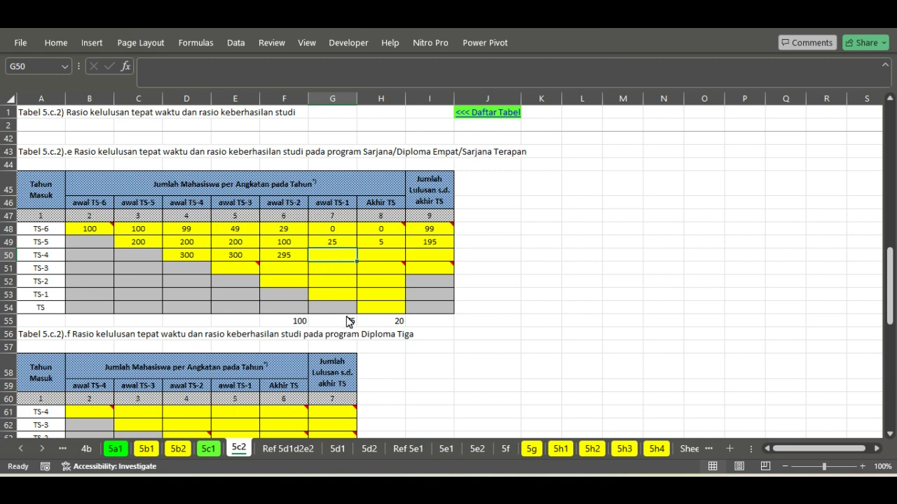
Clear the graduate notes in F55 to H55 and note 150 graduates of the TS-4 intake in cell G55.
left_click_drag(289, 326, 410, 324)
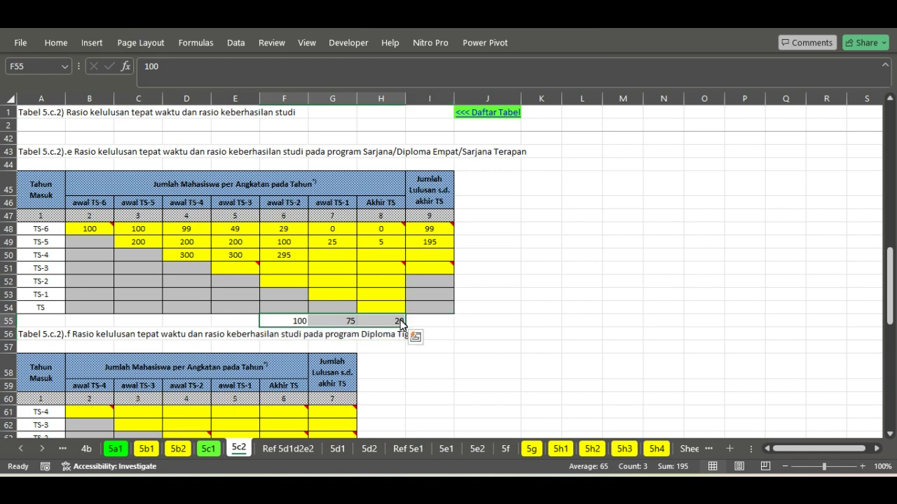
key("Delete")
left_click(332, 326)
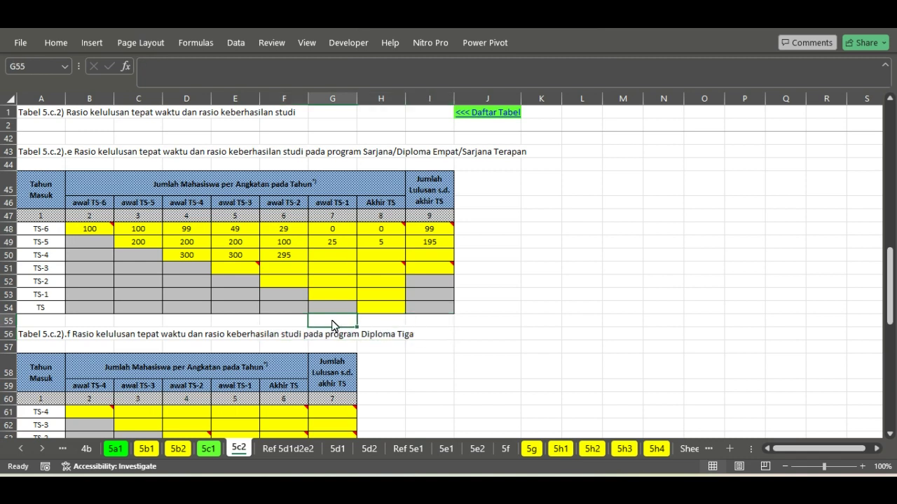
type("14")
key("BackSpace")
type("50")
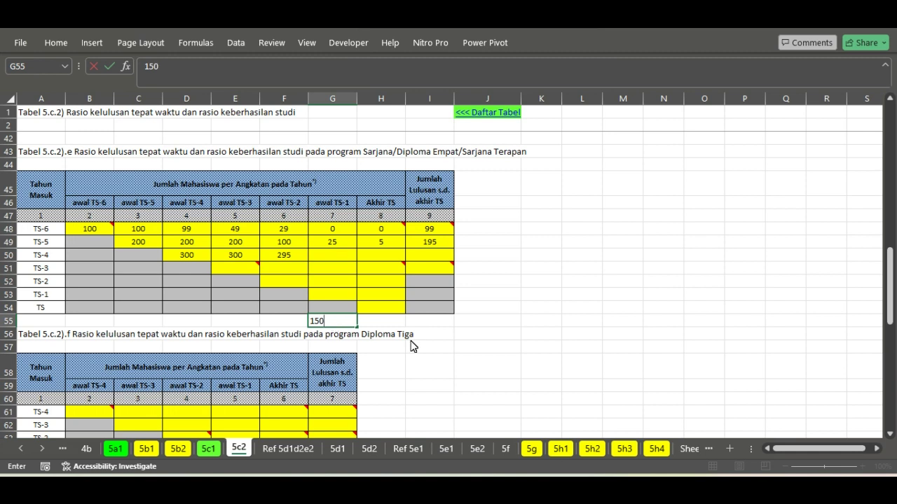
left_click(495, 346)
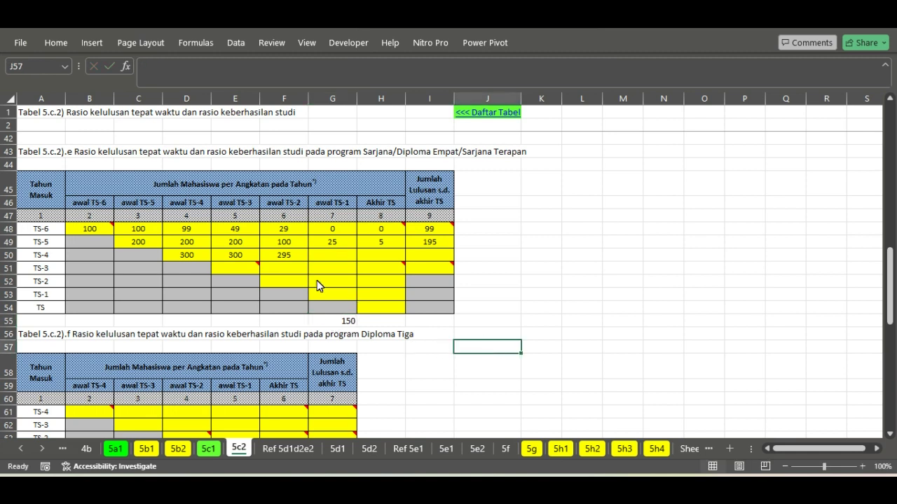
Calculate the TS-4 intake's awal TS-1 student count with =295-150, and replace the formula with the plain value 145.
left_click(278, 257)
left_click(336, 324)
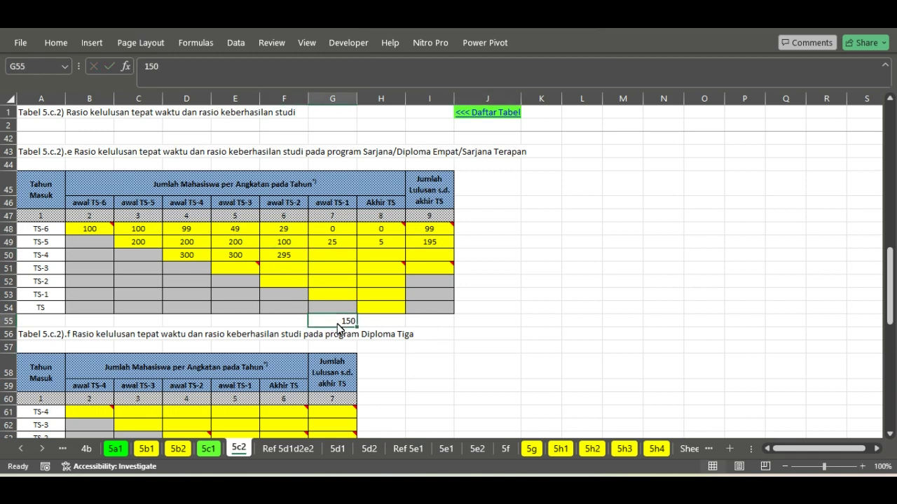
left_click(342, 260)
type("=295-150")
key("Return")
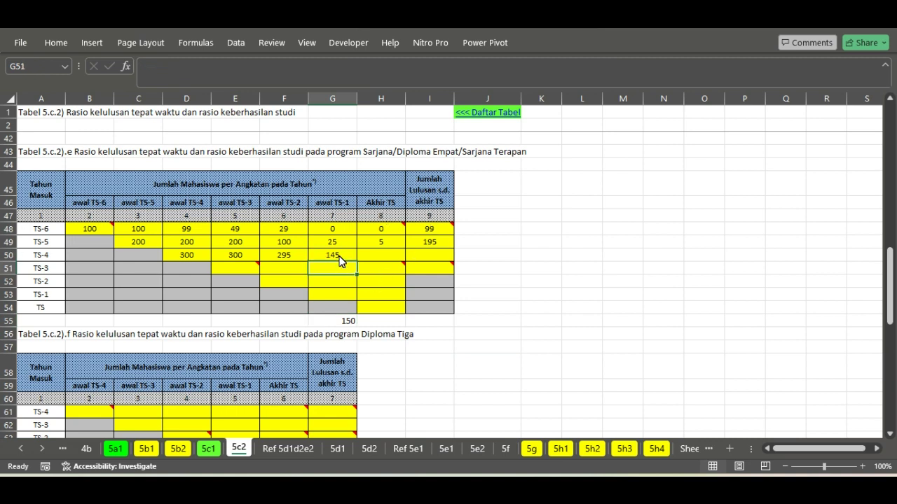
left_click(339, 257)
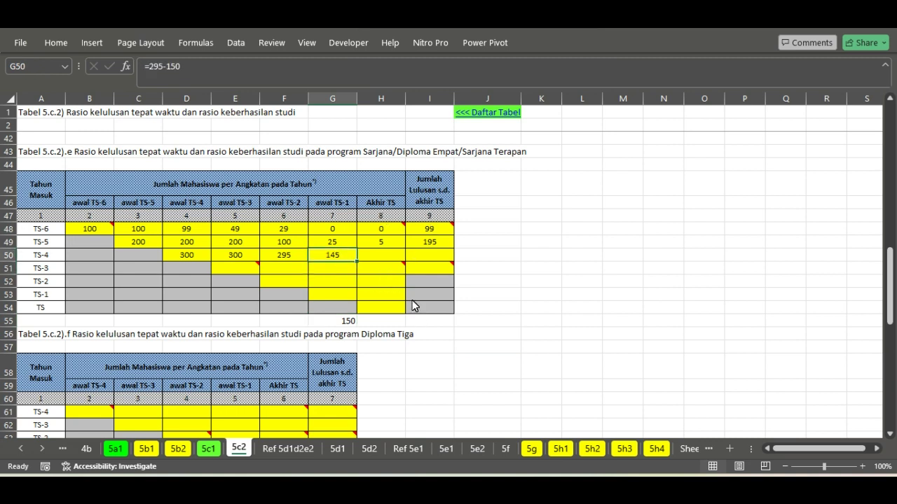
type("145")
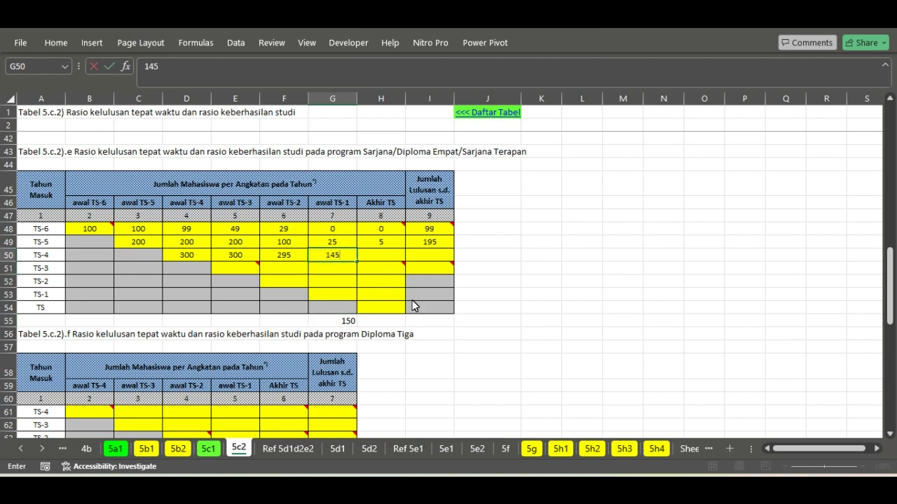
key("Return")
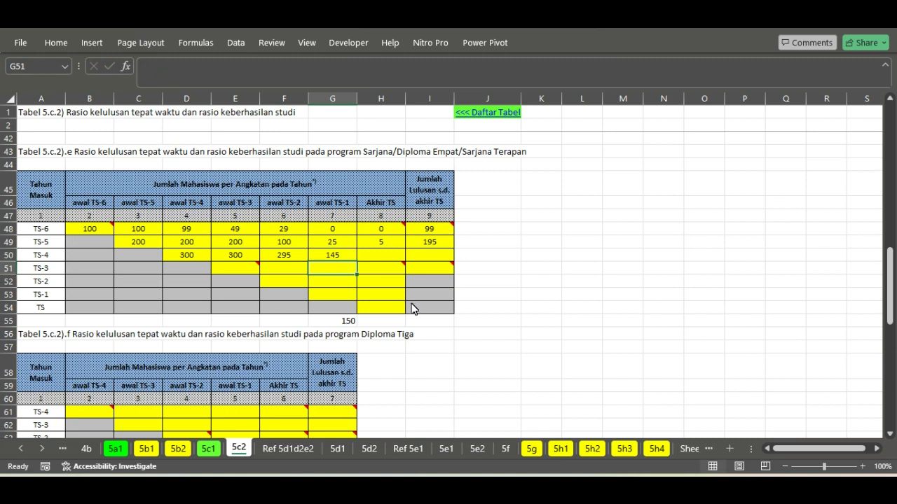
Note 100 graduates of the TS-4 intake in cell H55 beneath the Akhir TS column.
left_click(344, 257)
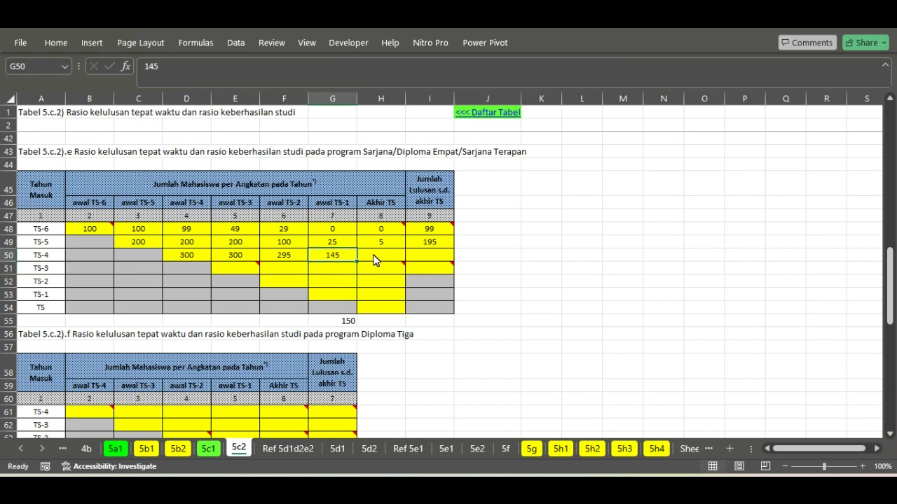
left_click(375, 260)
left_click(340, 259)
left_click(374, 326)
type("100")
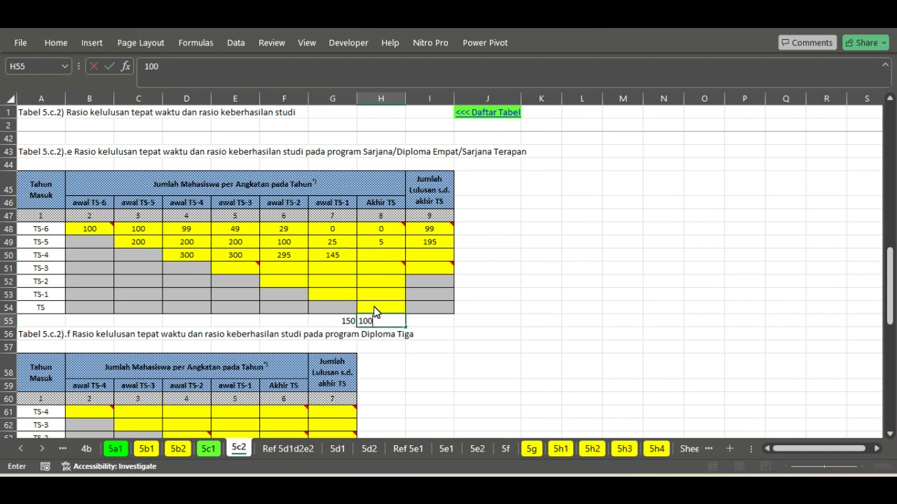
left_click(527, 327)
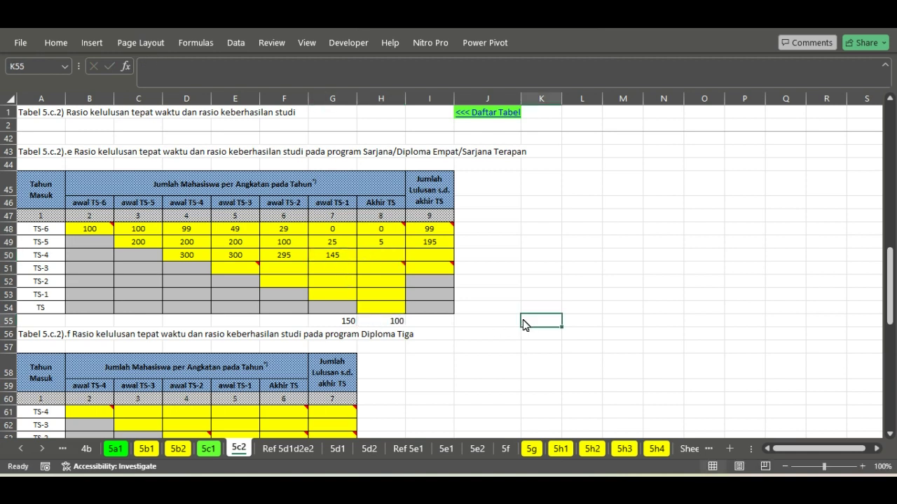
Enter 45 as the TS-4 intake's student count in the Akhir TS column and review it against the H55 note.
left_click(387, 259)
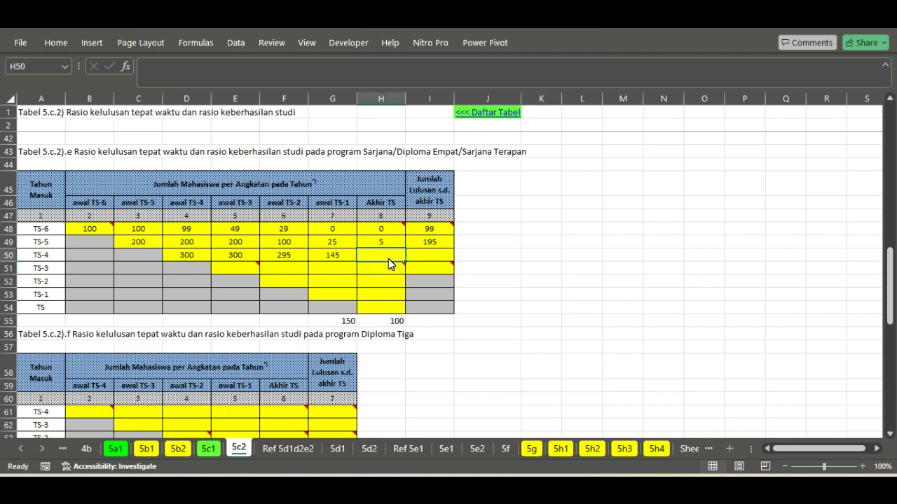
type("45")
key("Return")
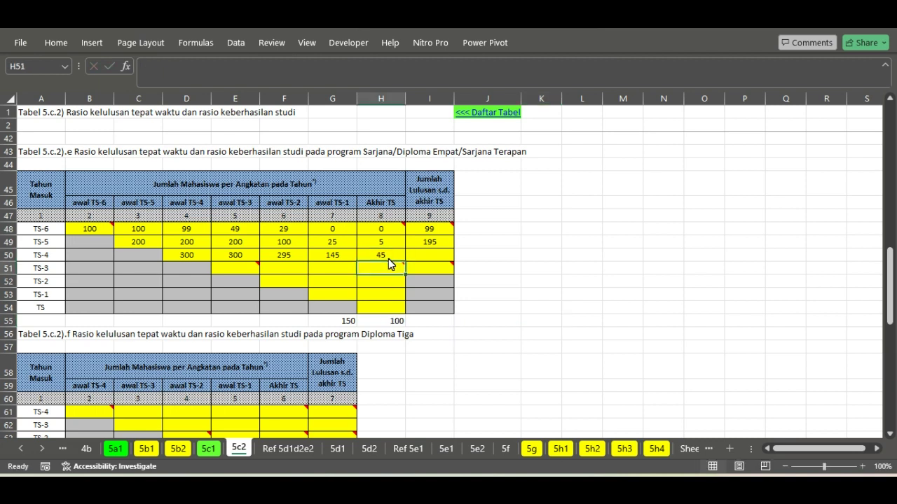
left_click(338, 259)
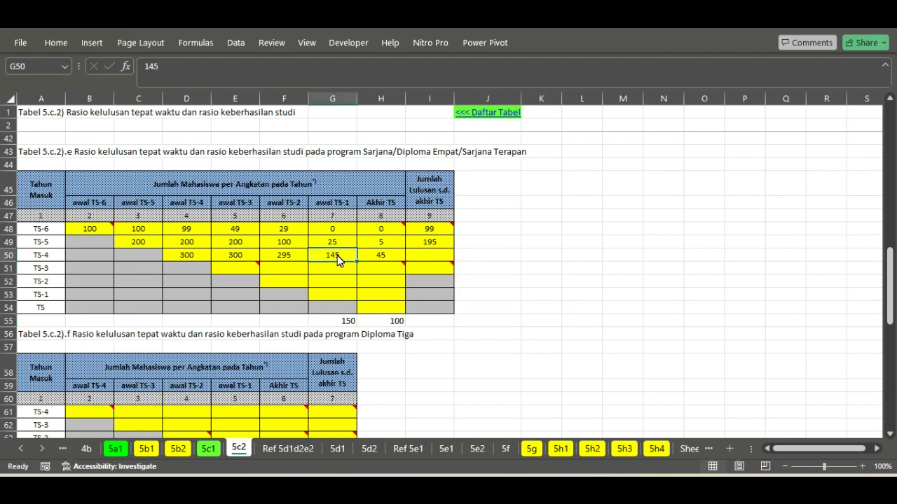
left_click(390, 326)
left_click(386, 258)
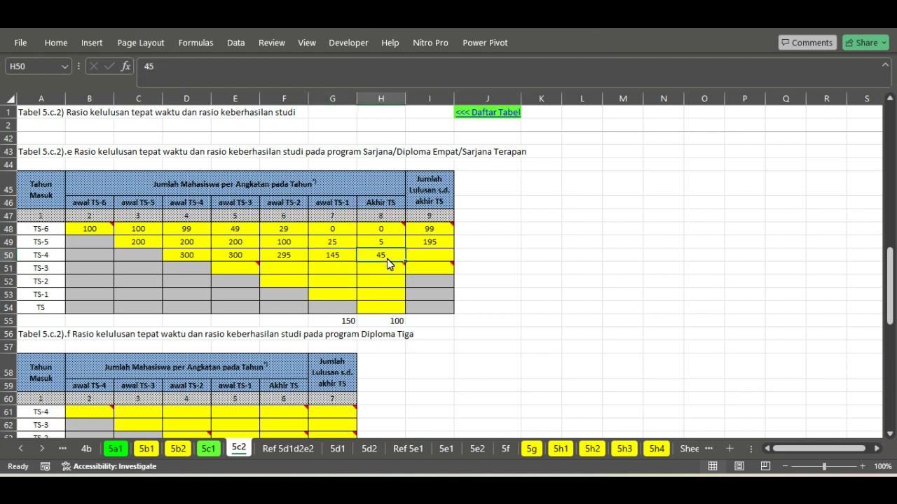
Total the graduate notes in G55 and H55 and enter 250 as the TS-4 intake's Jumlah Lulusan s.d. akhir TS.
left_click(432, 261)
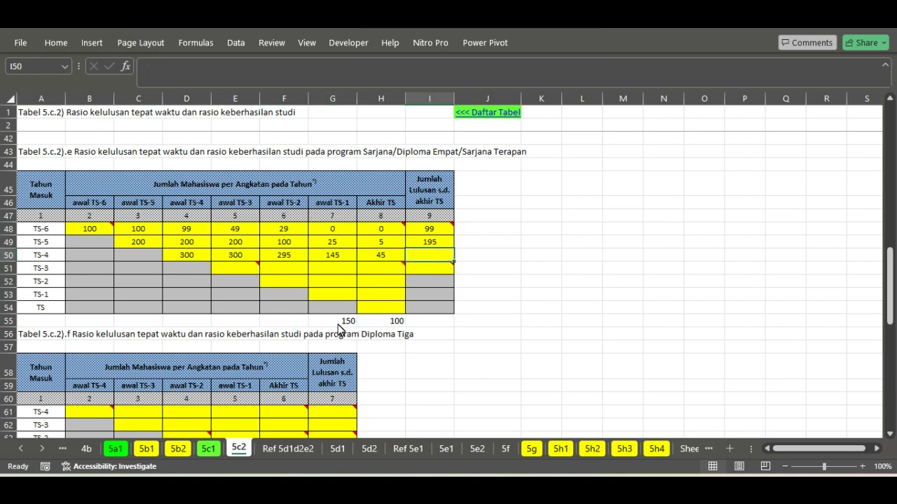
left_click_drag(338, 325, 390, 326)
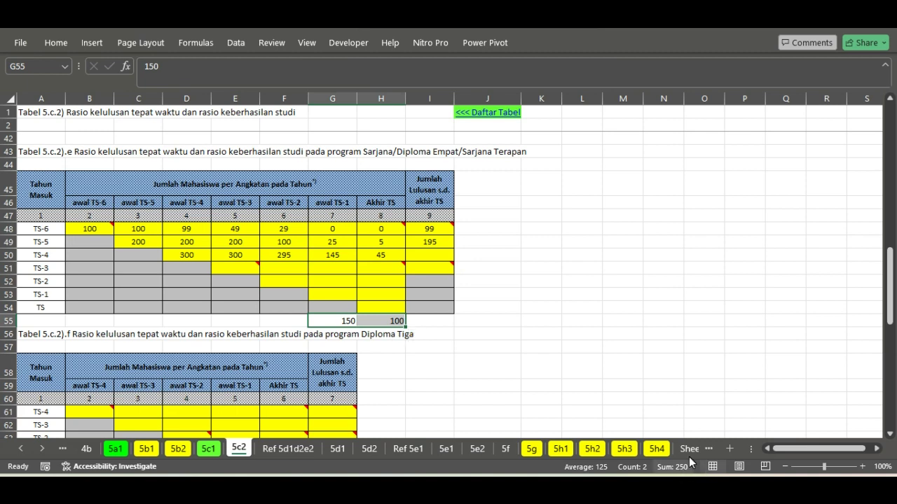
left_click(437, 259)
type("250")
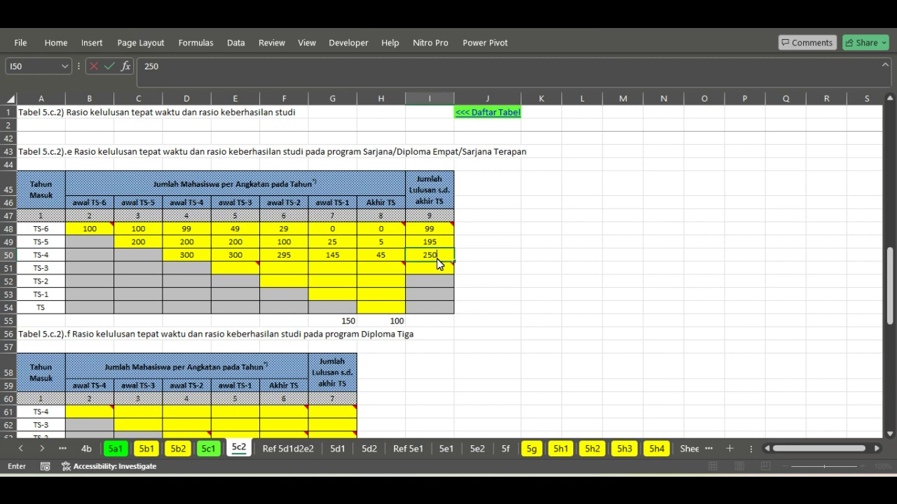
key("Return")
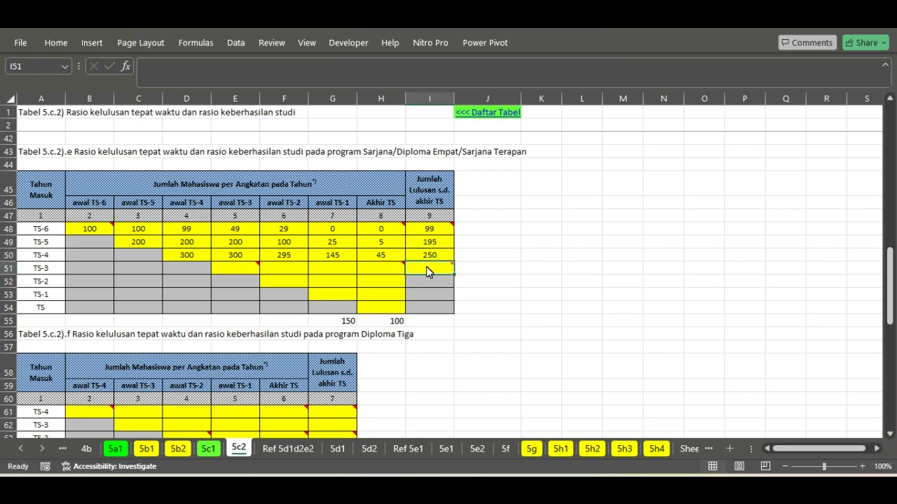
Enter 400 as the TS-3 intake's student count in both the awal TS-3 and awal TS-2 columns.
left_click(228, 271)
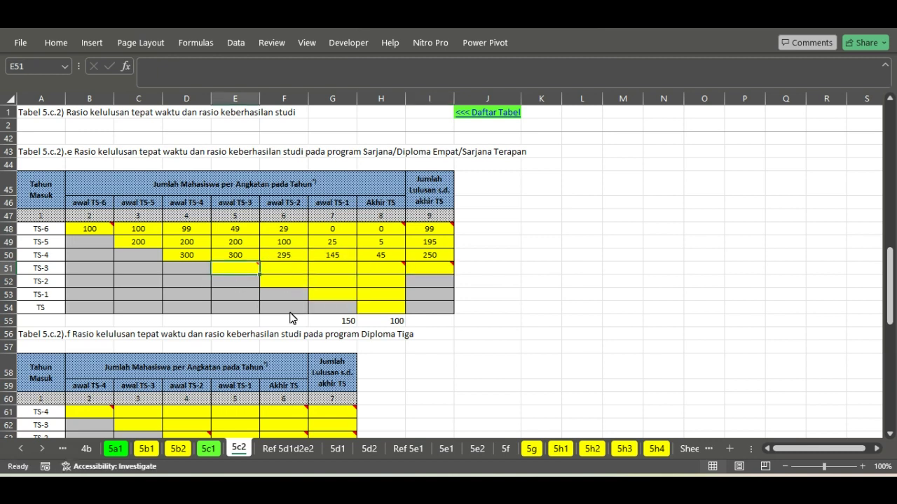
type("400")
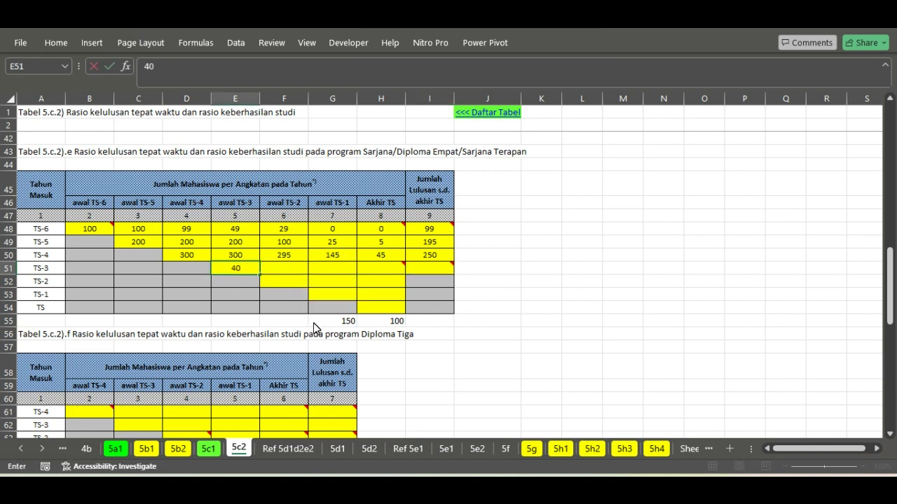
key("Return")
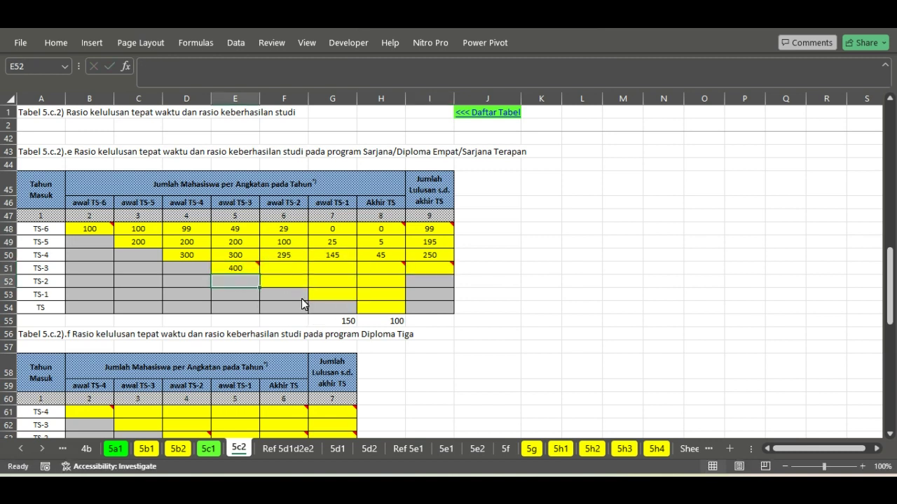
left_click(292, 272)
type("400")
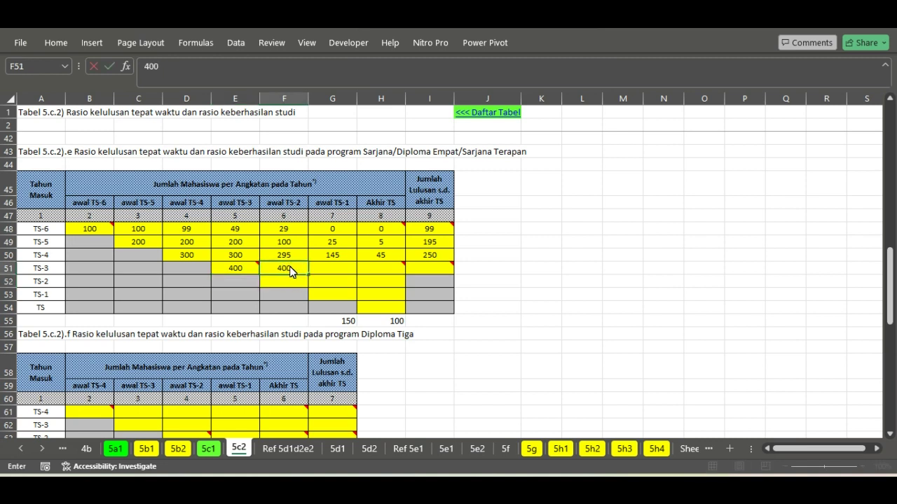
key("Return")
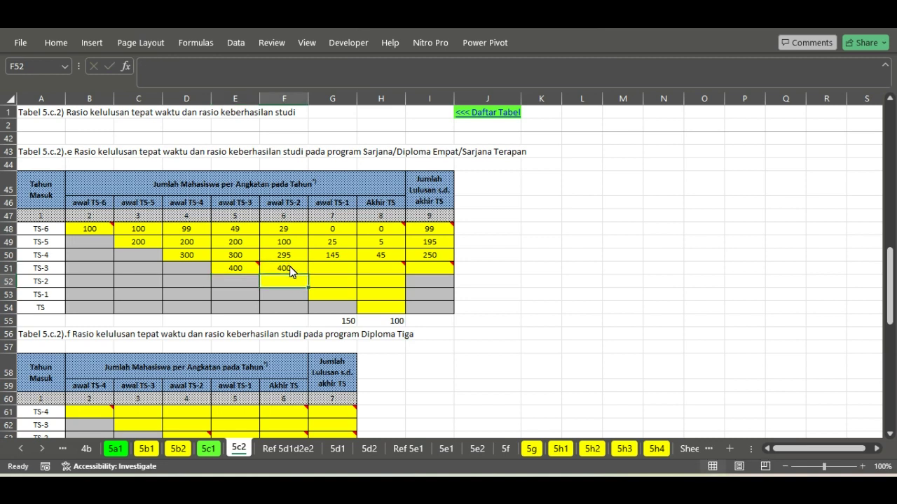
Enter 397 as the TS-3 intake's student count in the awal TS-1 column and clear the notes in G55 and H55.
left_click(331, 273)
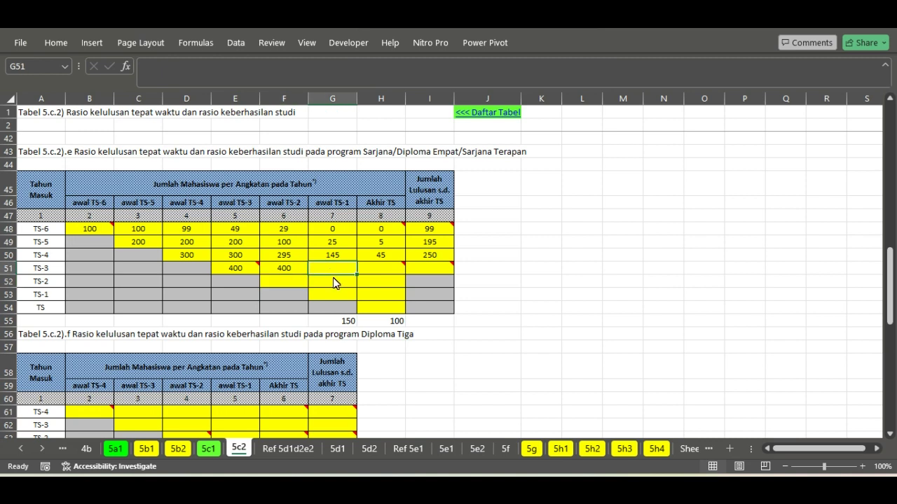
type("3")
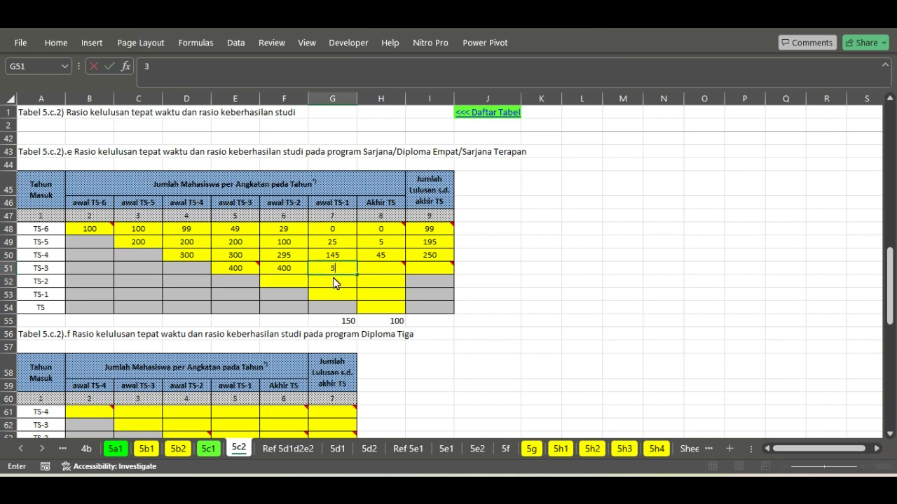
type("97")
key("Left")
key("Left")
left_click(380, 274)
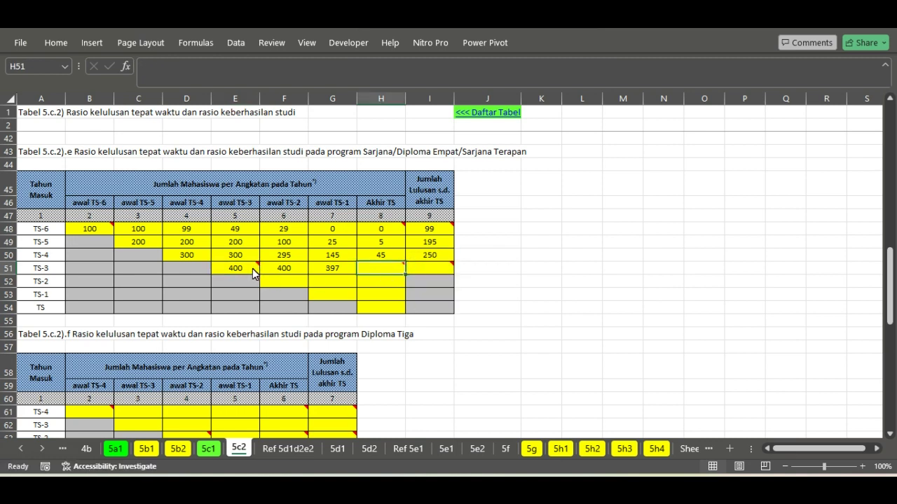
Note 205 graduates of the TS-3 intake in cell H55 beneath the Akhir TS column.
left_click(253, 268)
left_click(372, 274)
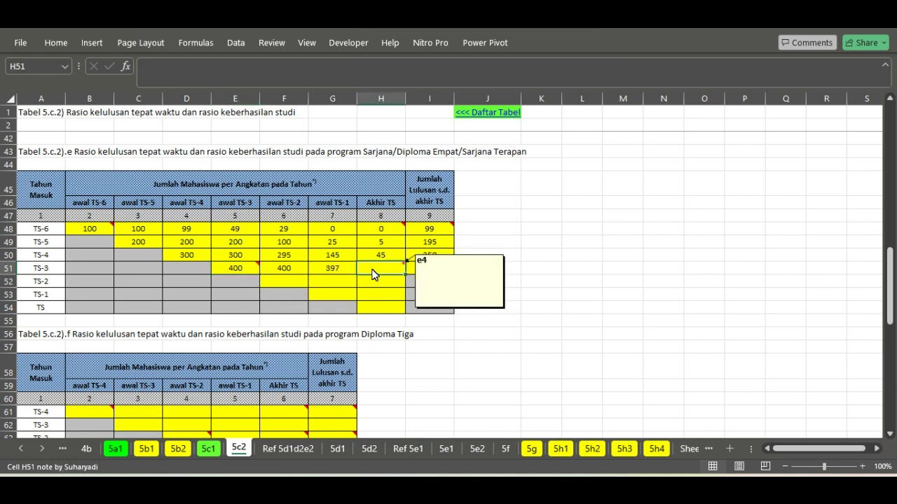
left_click(379, 325)
type("205")
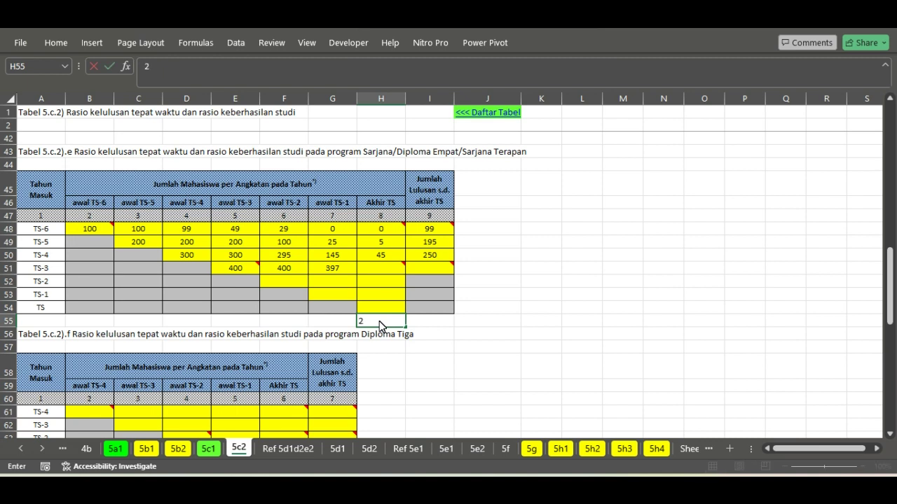
key("Return")
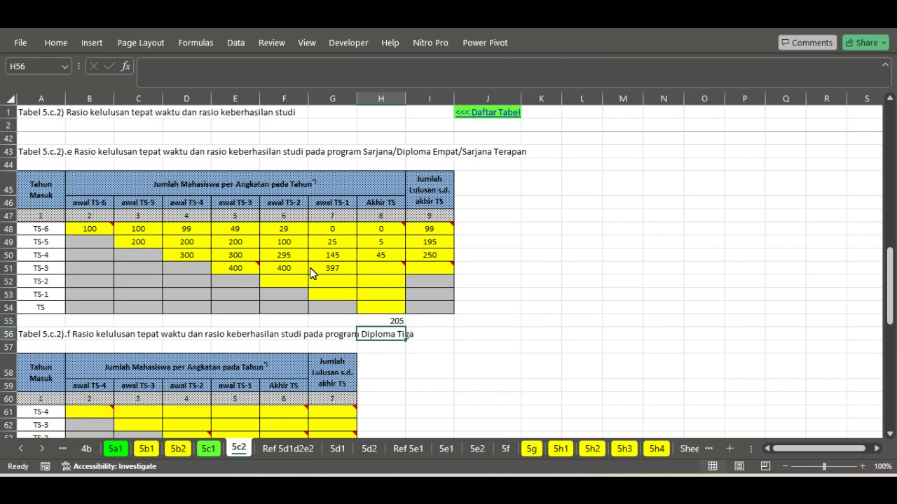
left_click(249, 271)
left_click(383, 324)
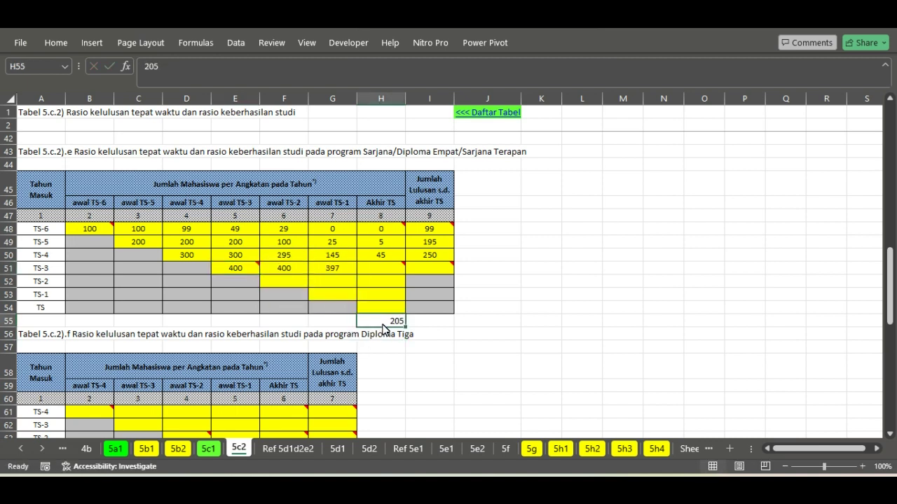
Enter 195 as the TS-3 intake's student count in the Akhir TS column.
left_click(388, 272)
type("195")
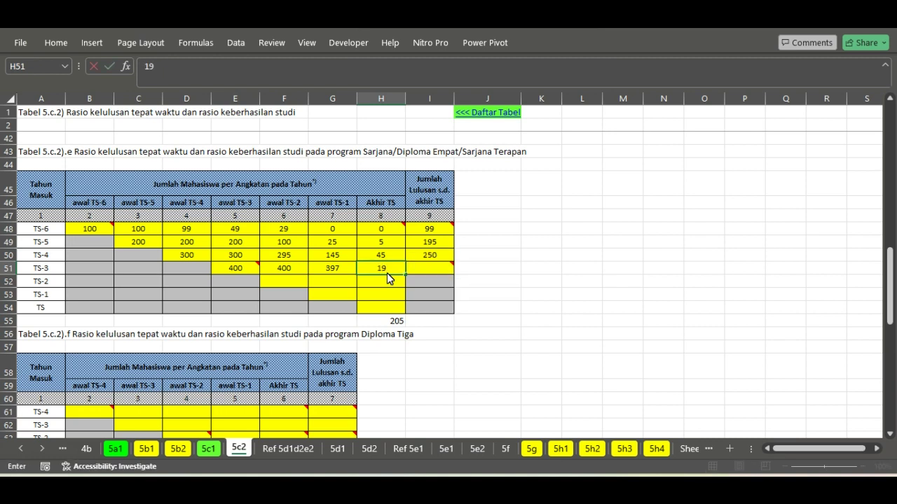
left_click(384, 299)
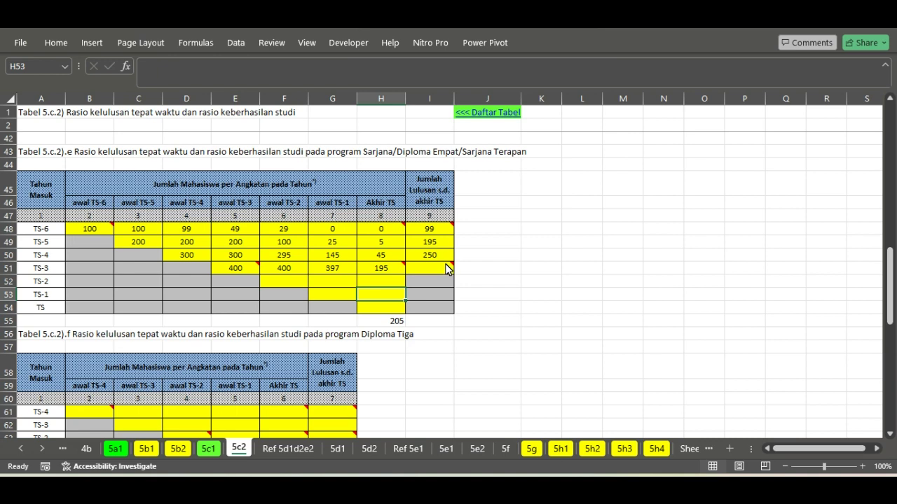
Enter 205 as the TS-3 intake's Jumlah Lulusan s.d. akhir TS and clear the graduate note in H55.
left_click(439, 268)
left_click(396, 326)
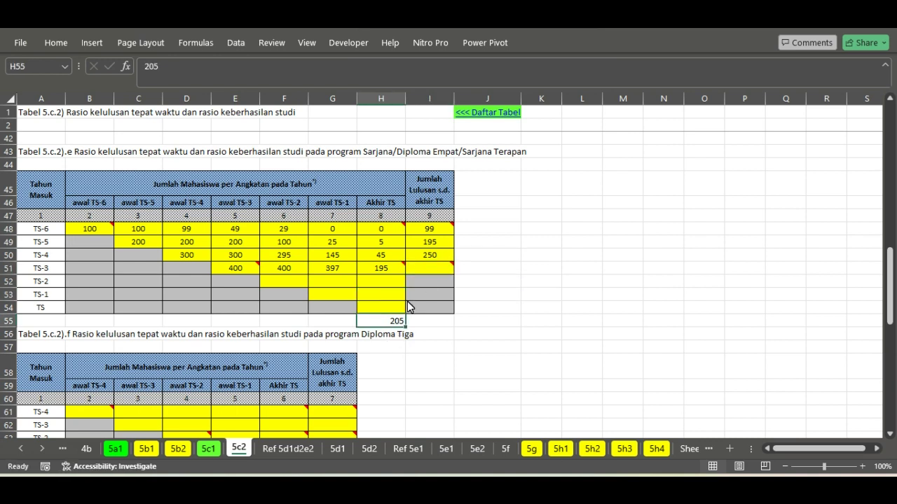
left_click(426, 270)
type("205")
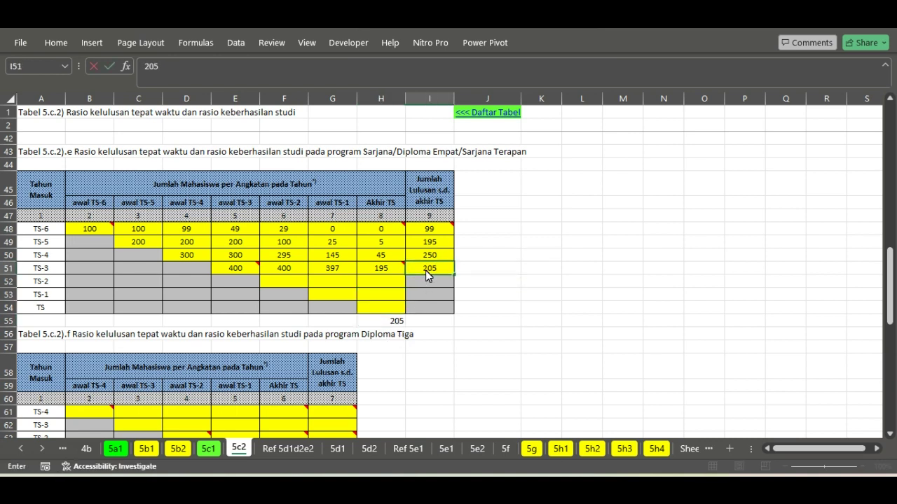
left_click(507, 255)
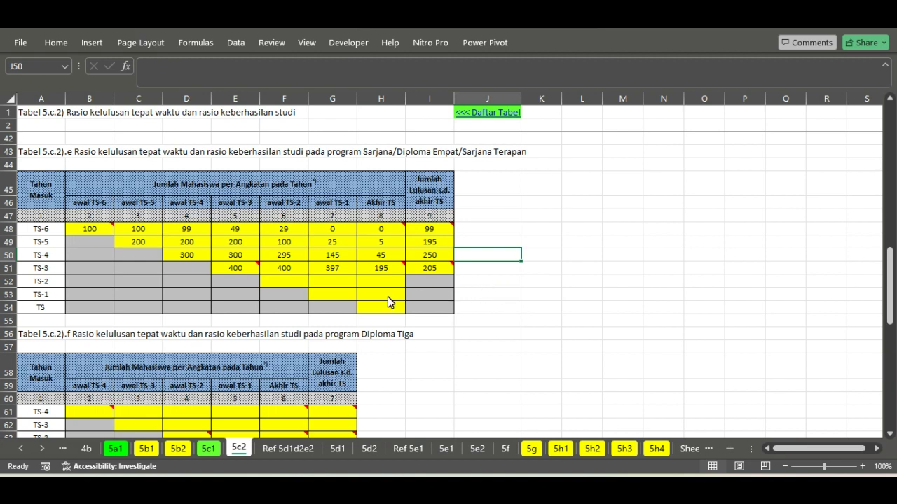
Enter 500 as the TS-2 intake's student count in awal TS-2 and copy it across to awal TS-1 and Akhir TS.
left_click(280, 281)
type("500")
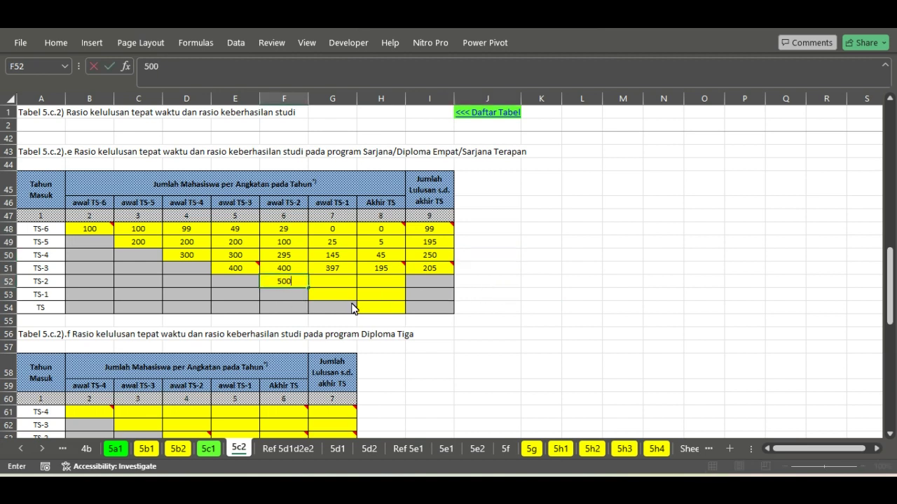
key("Return")
left_click(306, 286)
left_click_drag(308, 288, 394, 300)
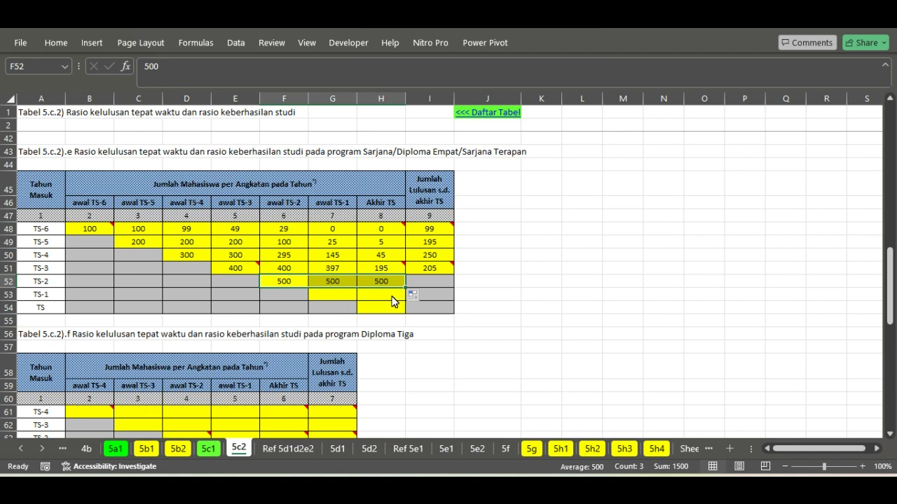
left_click(392, 297)
left_click_drag(296, 282, 377, 281)
Enter 600 as the TS-1 intake's student count in awal TS-1 and copy it across to Akhir TS.
left_click(341, 299)
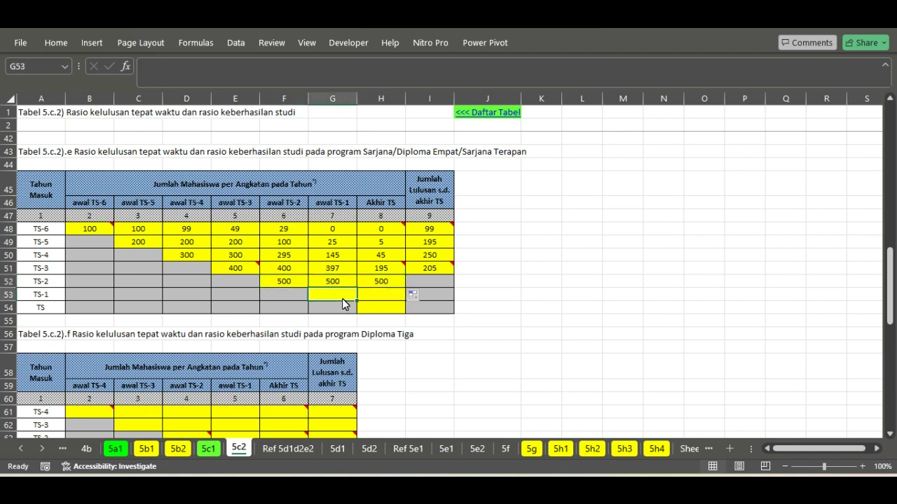
type("600")
key("Return")
left_click(342, 297)
left_click_drag(356, 299, 389, 298)
left_click(389, 298)
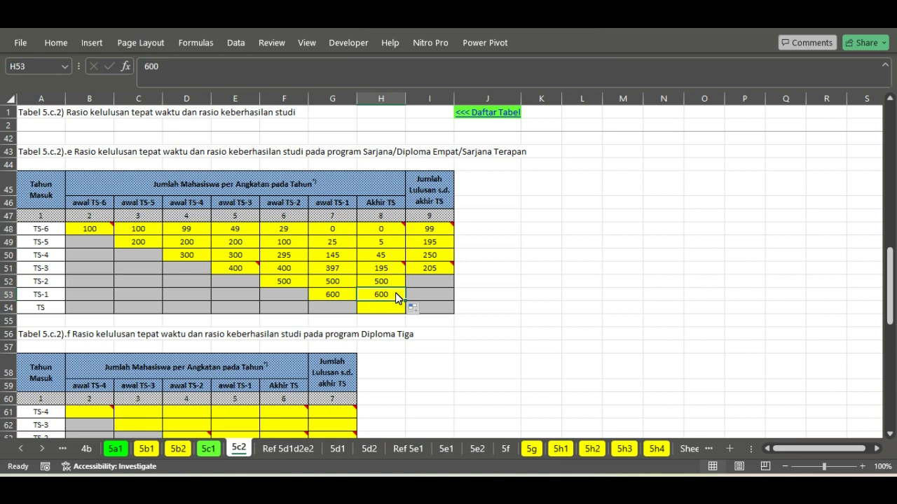
Change the TS-1 intake's student count in the Akhir TS column to 590.
double_click(396, 298)
key("BackSpace")
key("BackSpace")
key("BackSpace")
type("590")
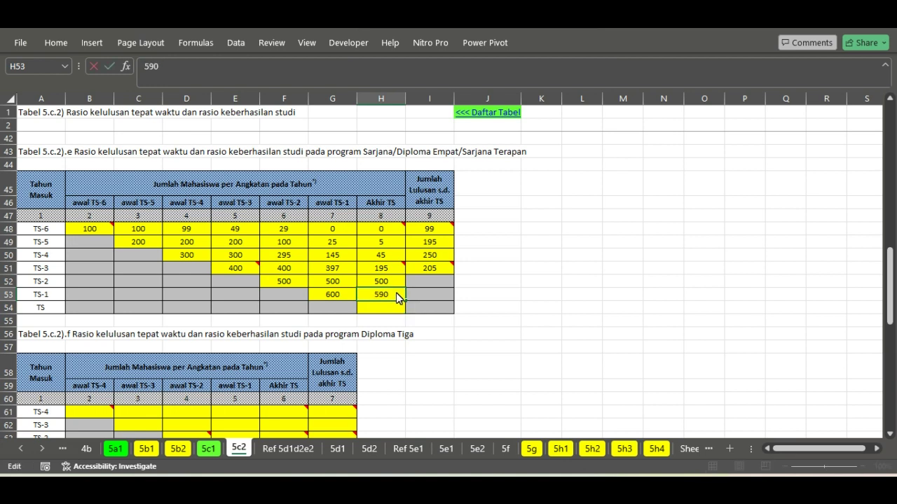
key("Return")
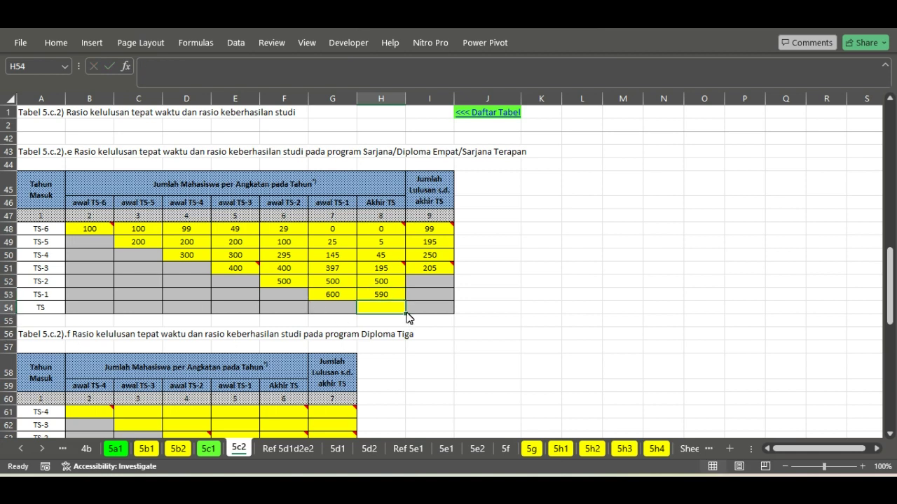
Enter 700 as the TS intake's student count in the Akhir TS column.
type("700")
key("Return")
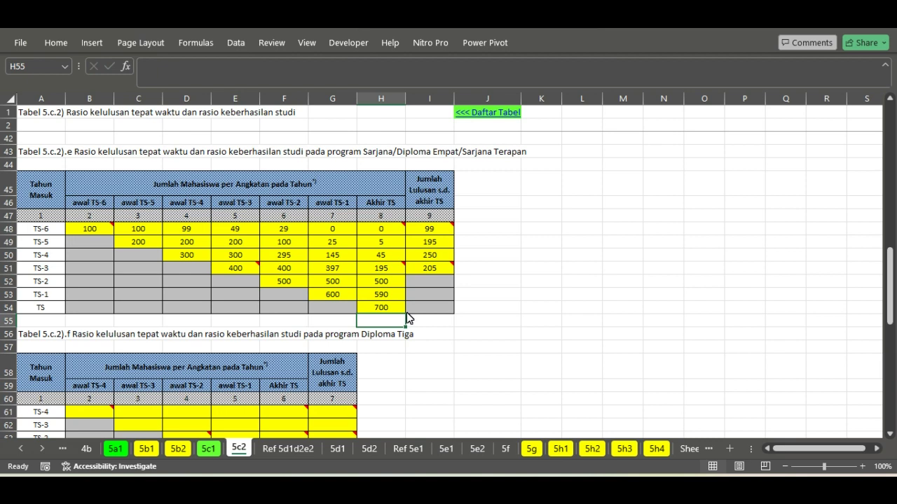
left_click(530, 258)
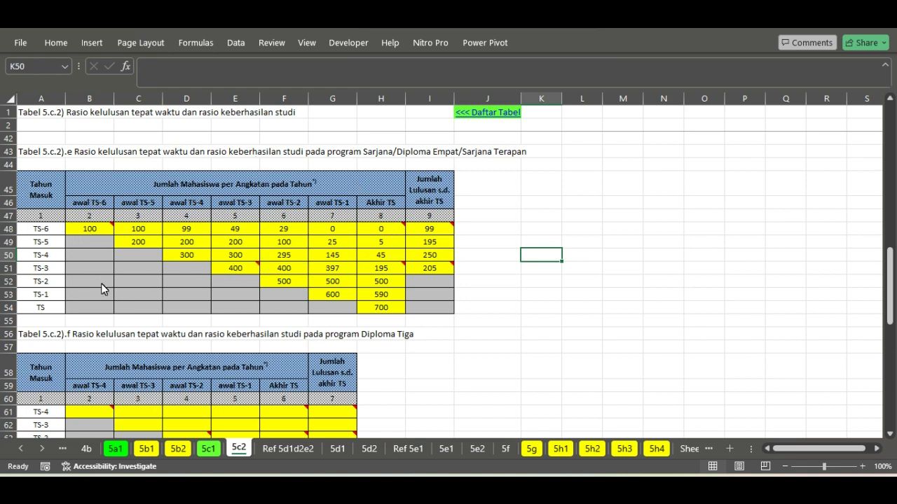
Label the TS-6 row with "keberhasilan studi" in cell J48 beside the table.
left_click(513, 231)
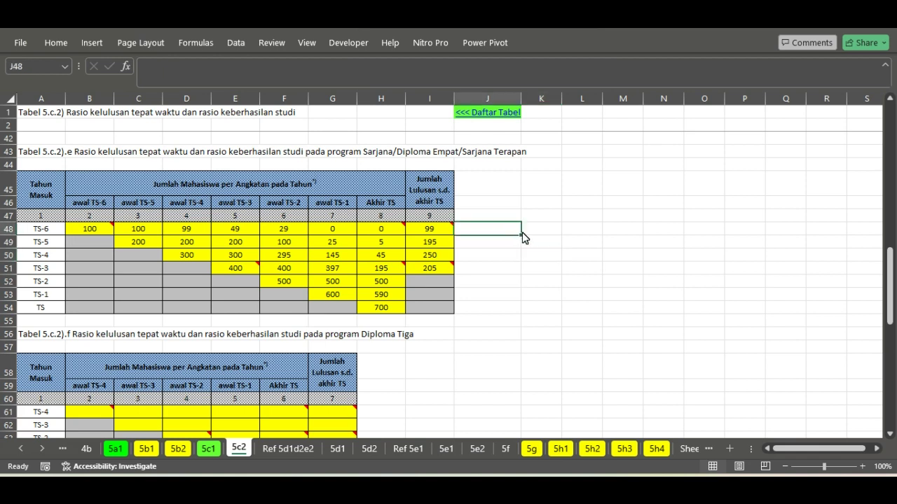
type("keberhasil")
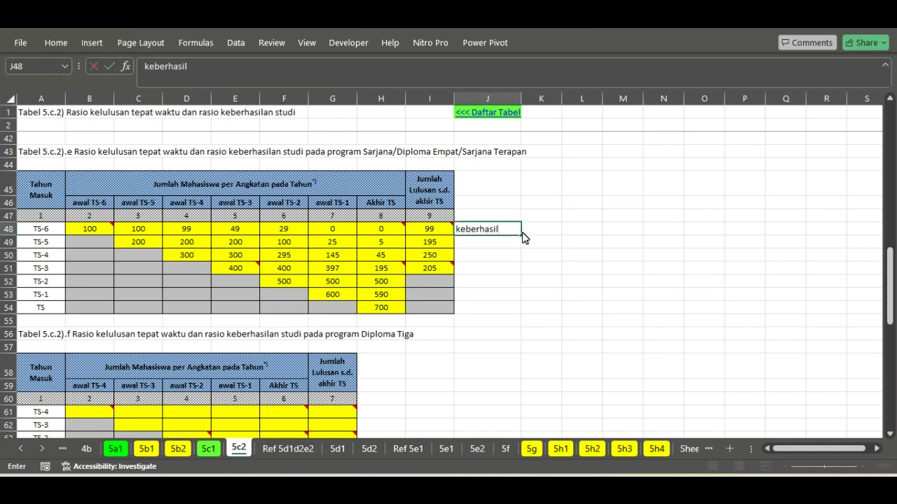
type("an studi")
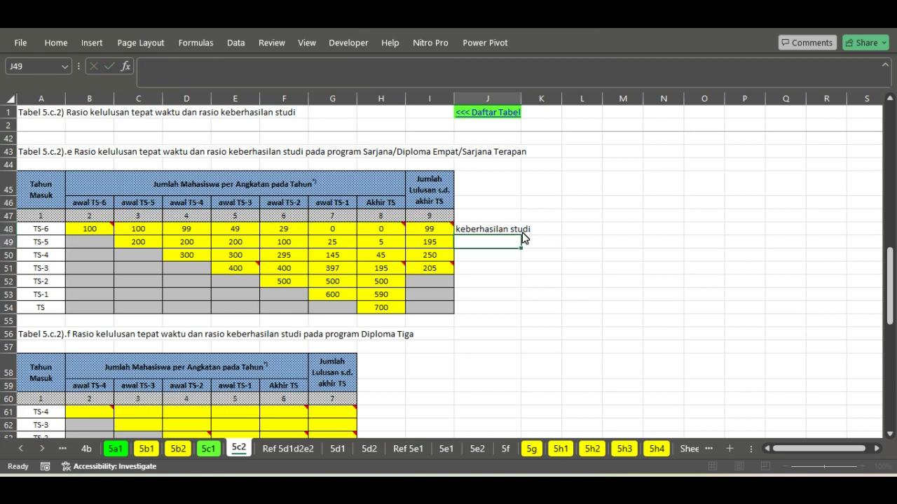
key("Return")
Label the TS-3 row with "kelulusan tepat waktu" in cell J51 and widen column J to fit the text.
key("Down")
key("Down")
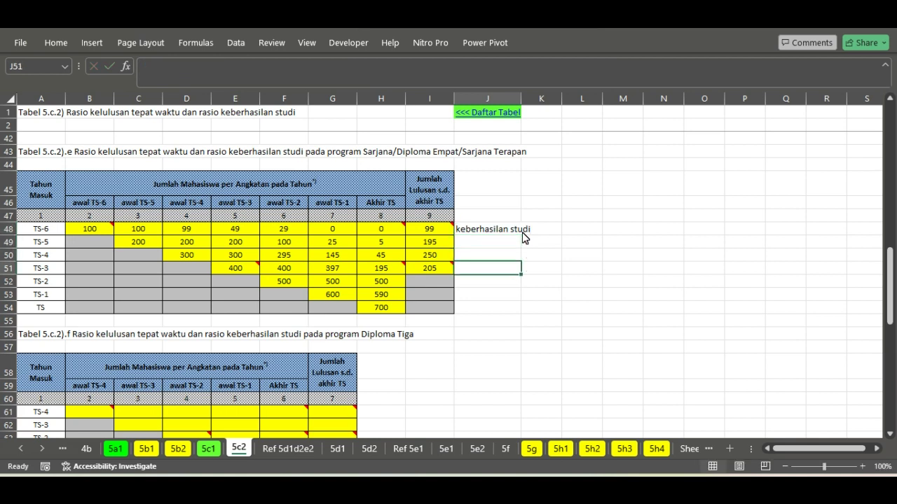
type("kelulusan tep")
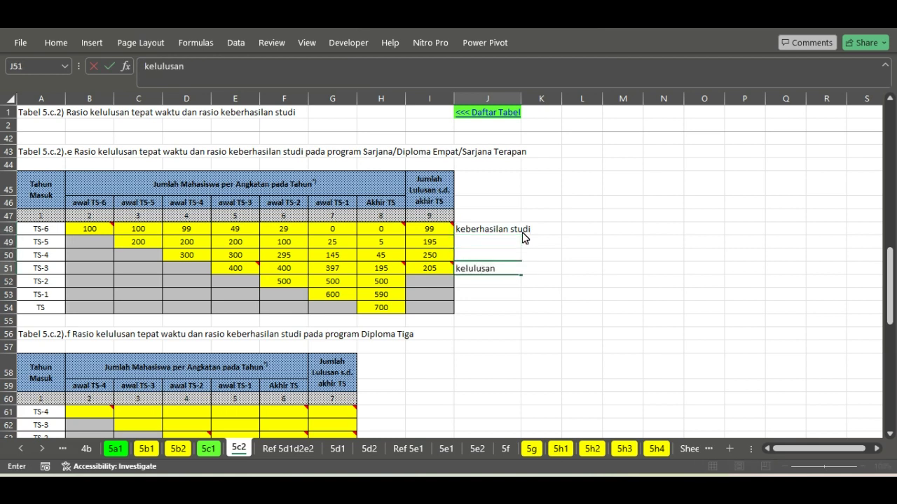
type("waktu")
key("Return")
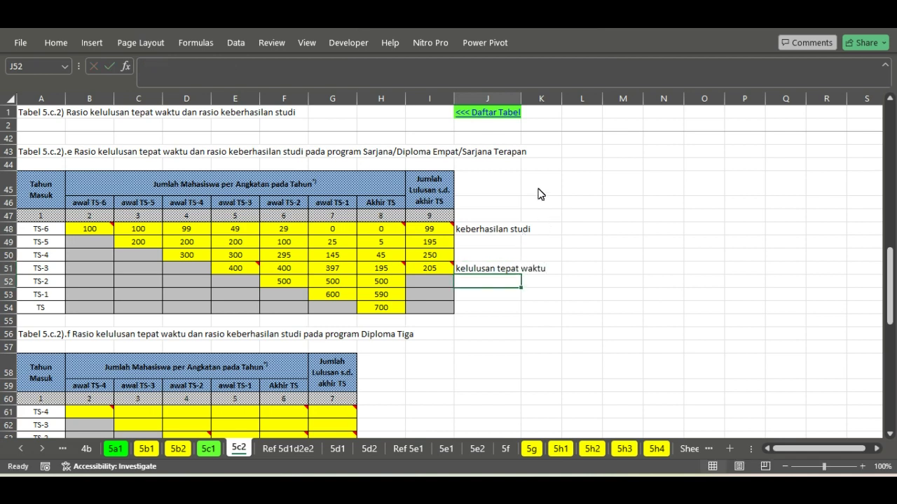
left_click_drag(522, 102, 553, 128)
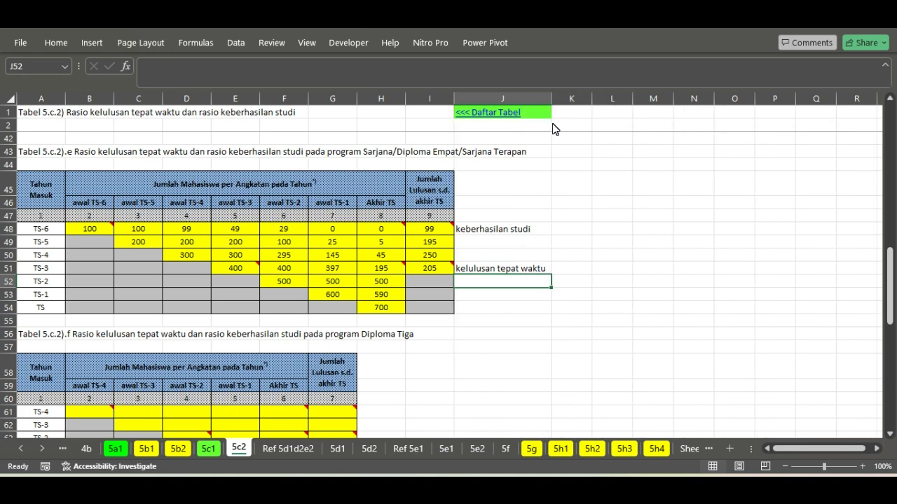
left_click(530, 234)
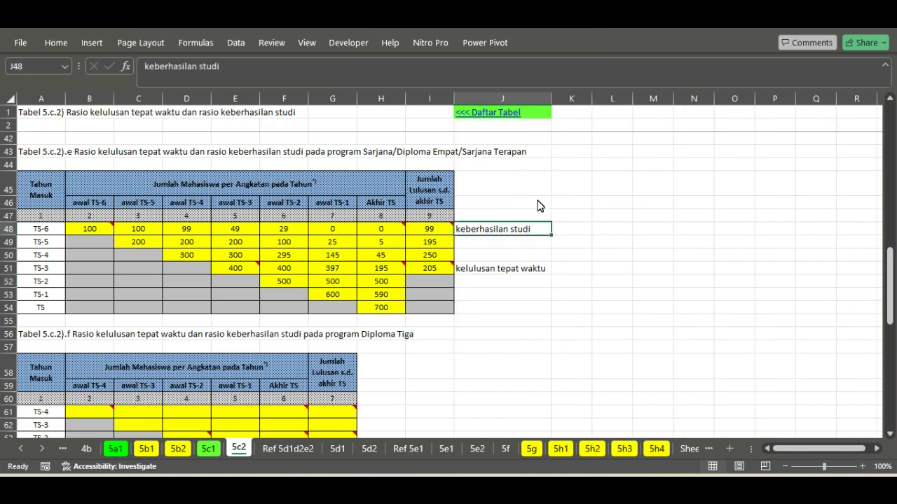
left_click(555, 253)
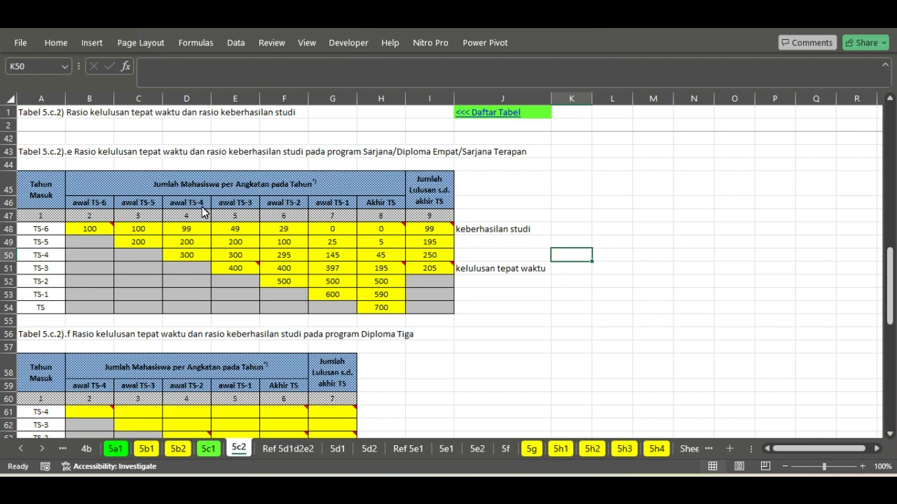
left_click(4, 229)
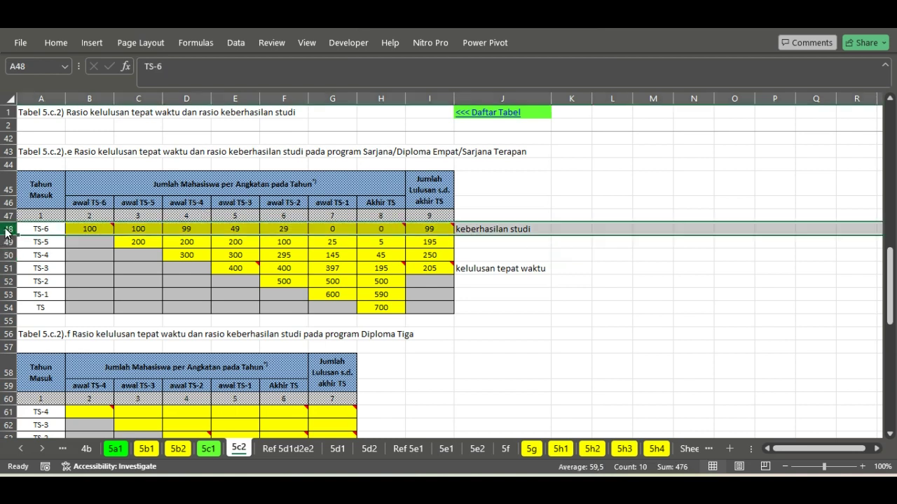
left_click(565, 230)
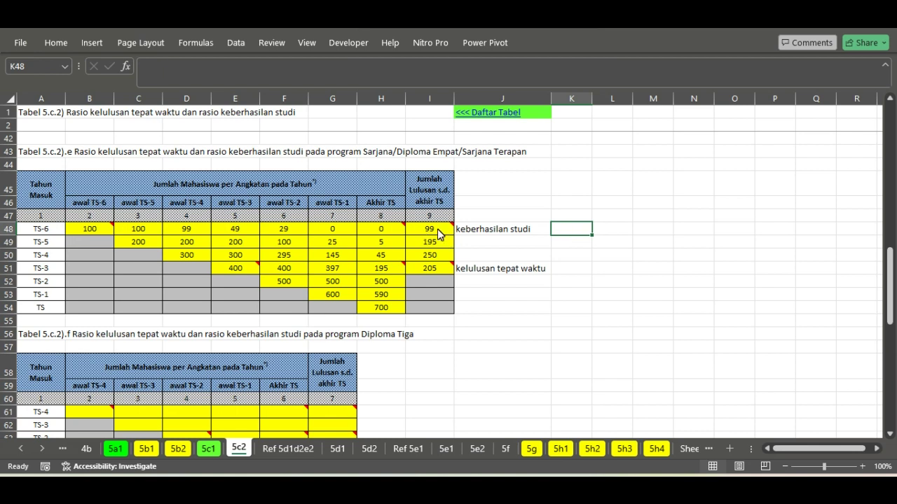
left_click(430, 231)
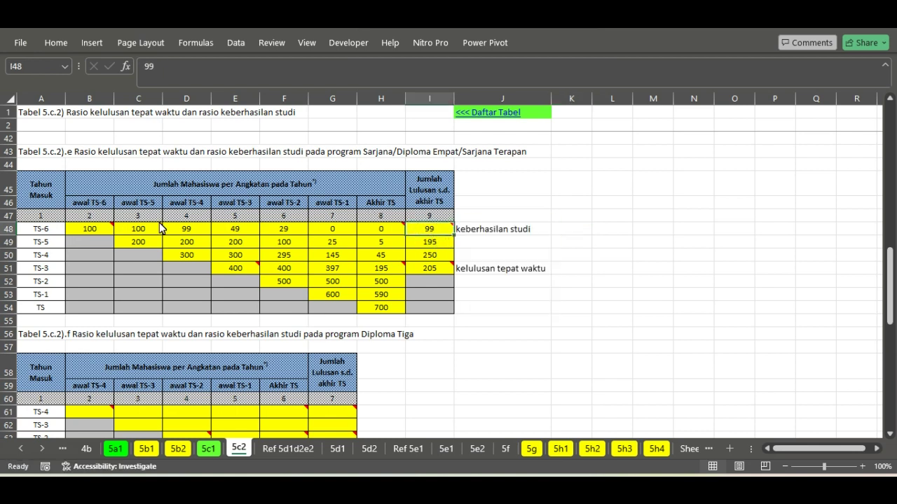
left_click(91, 228)
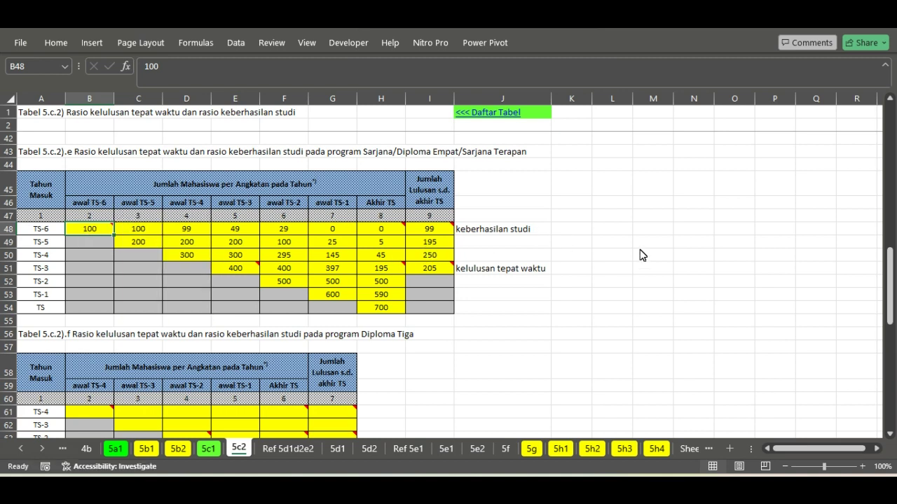
Calculate the study success ratio in K48 by dividing the TS-6 intake's graduates by its initial student count, =I48/B48.
left_click(583, 235)
type("=")
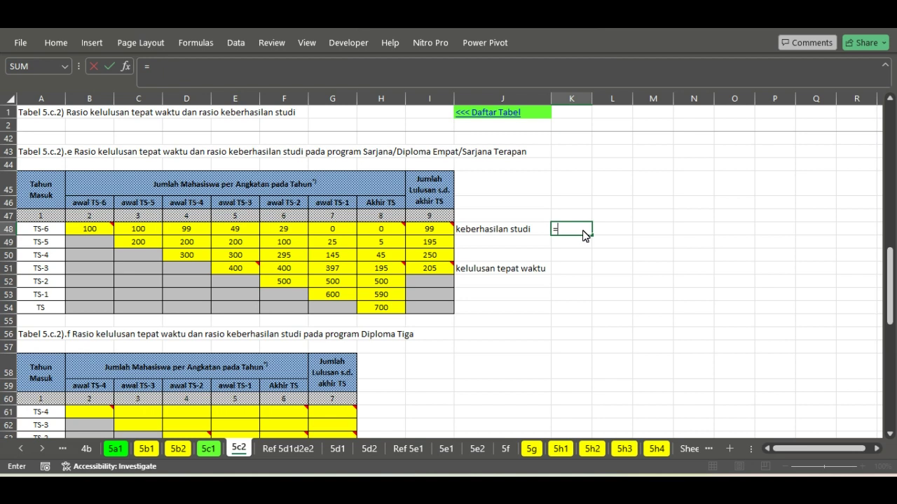
left_click(428, 231)
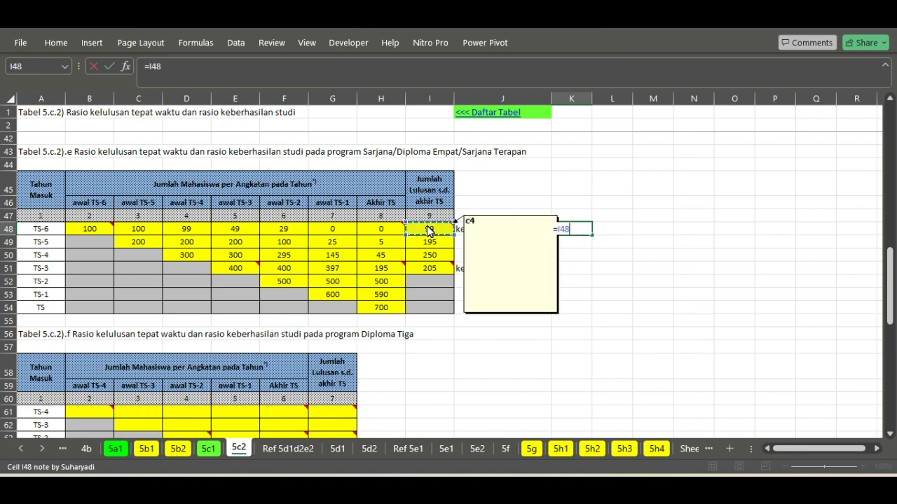
type("/")
left_click(87, 226)
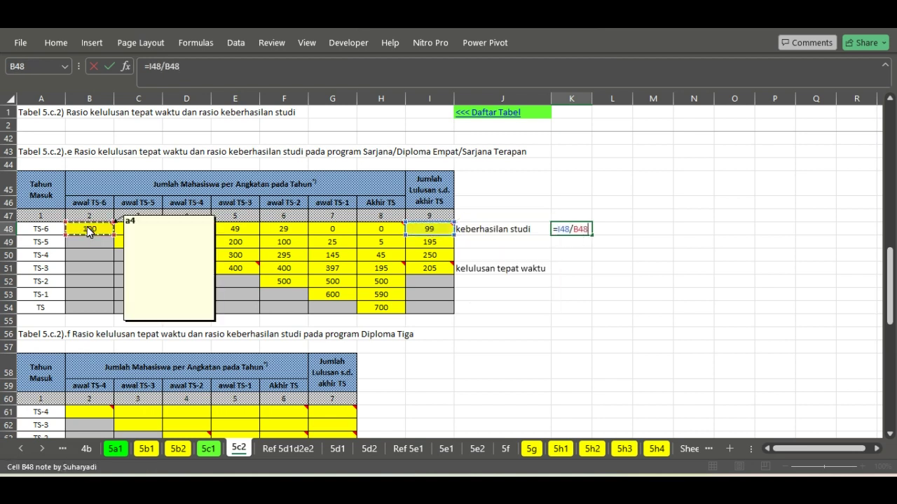
key("Return")
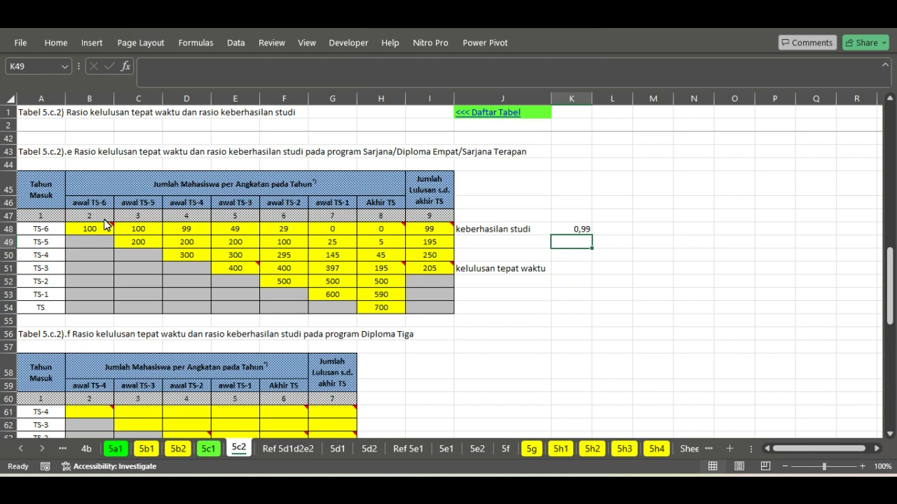
Format the study success ratio in K48 as a percentage.
left_click(570, 232)
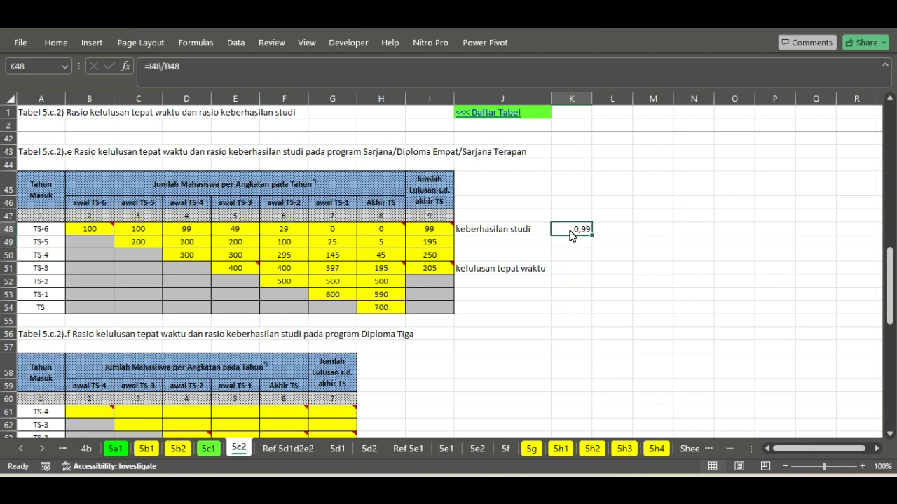
left_click(51, 40)
left_click(464, 88)
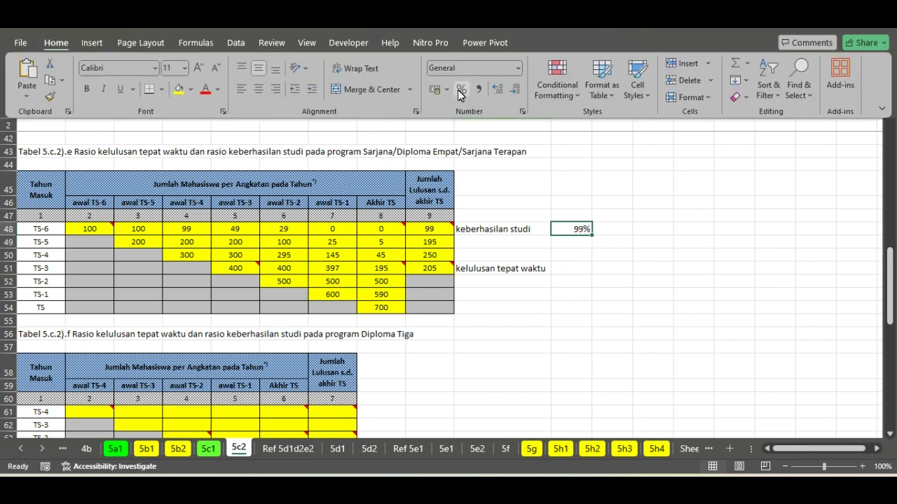
left_click(620, 269)
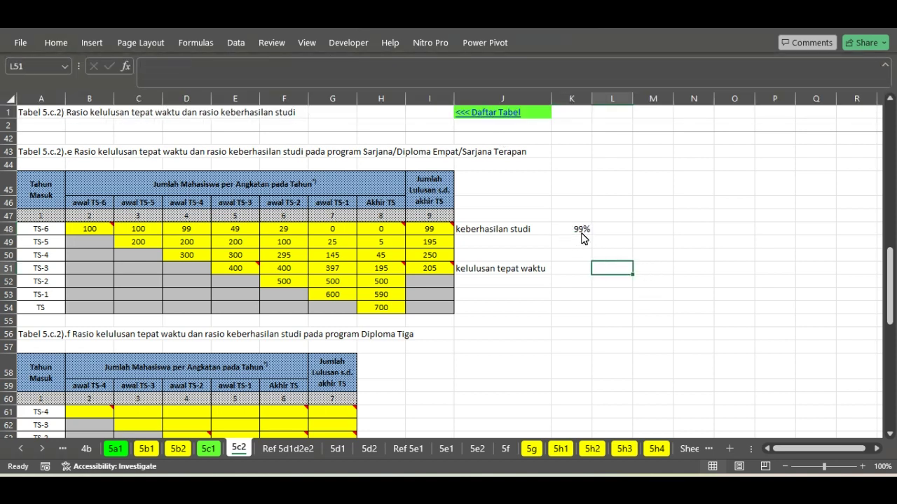
Check the "keberhasilan studi" scoring rule in the Lampiran-6d PDF and enter "skor=4" in L48 beside the ratio.
left_click(580, 231)
left_click(621, 232)
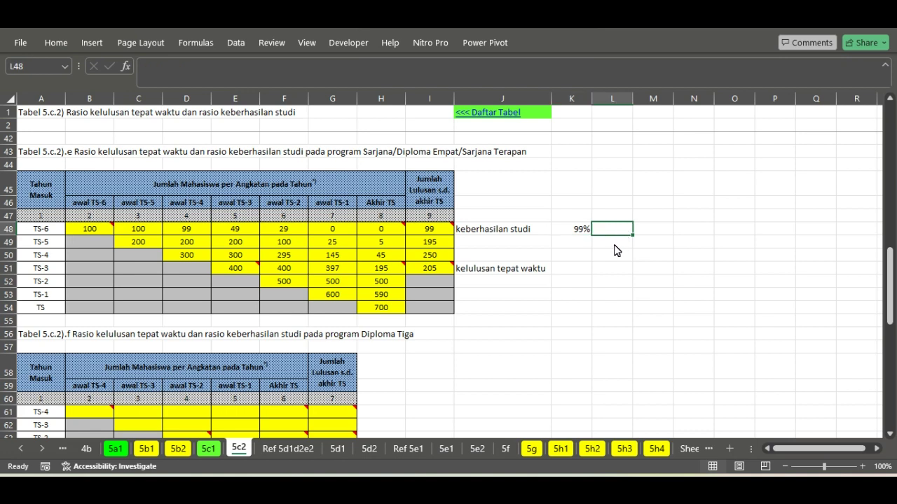
key("Left")
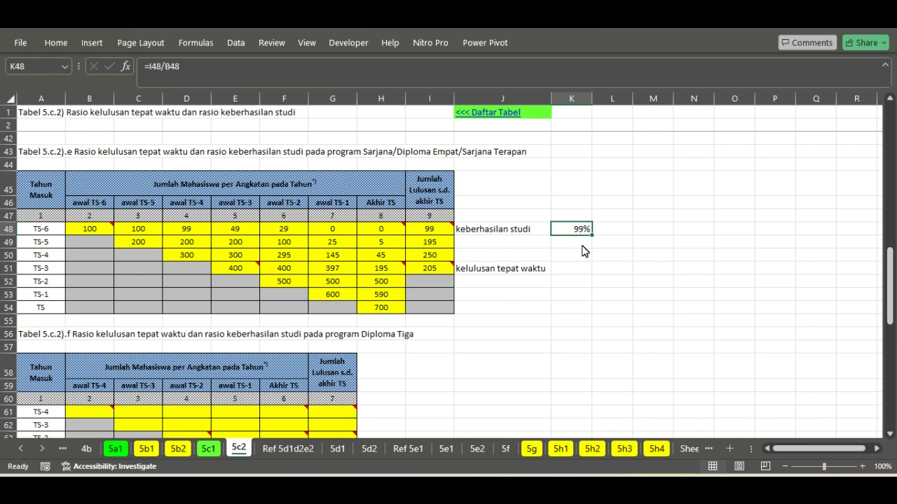
key("alt+Tab")
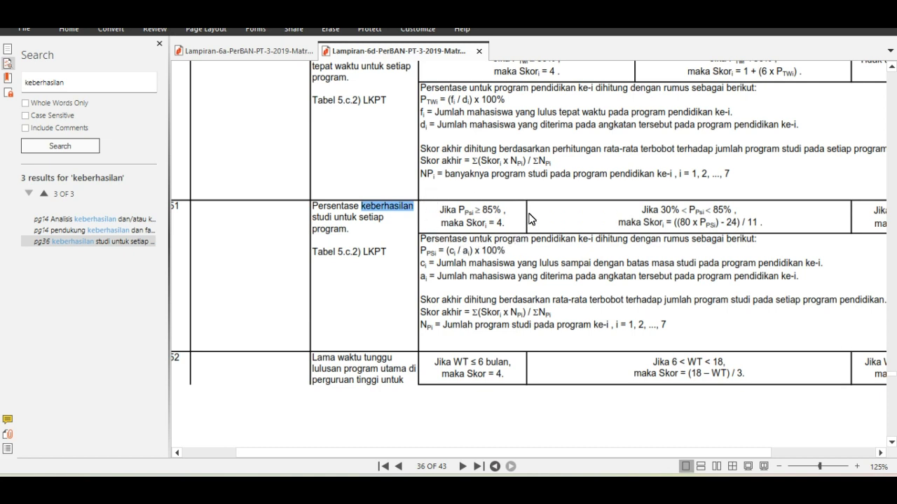
key("alt+Tab")
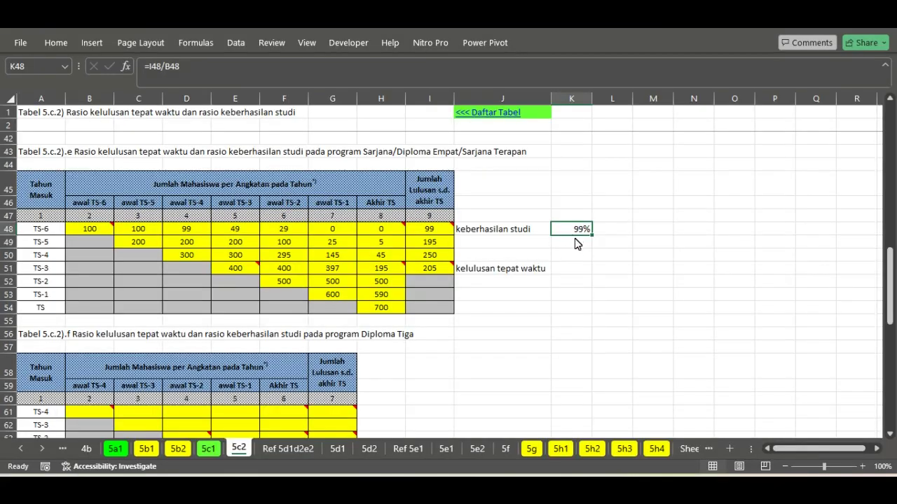
left_click(620, 236)
type("skor=4")
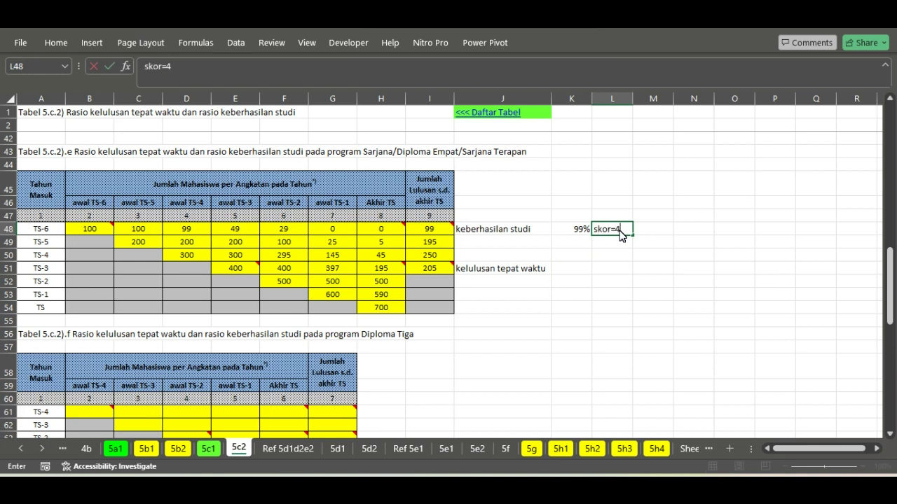
key("Return")
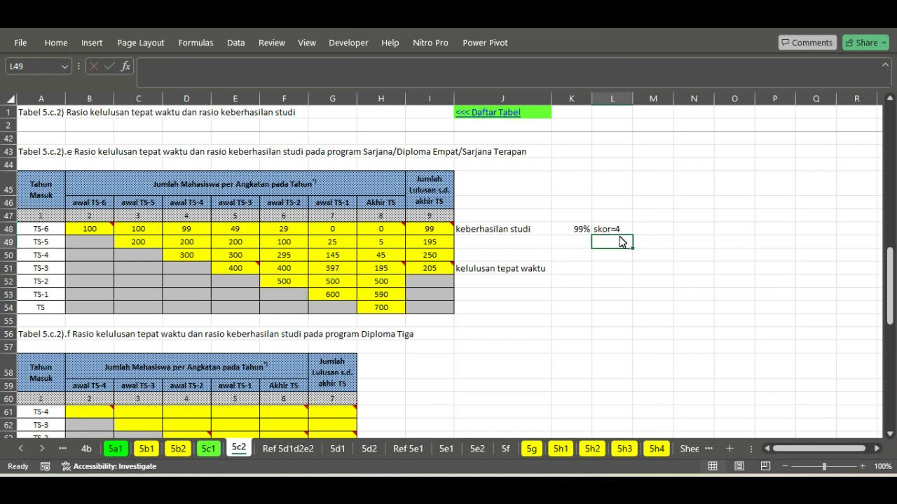
Read the formula and scoring rule for on-time graduation, item 50, in the Lampiran-6d PDF and return to the workbook.
left_click(615, 286)
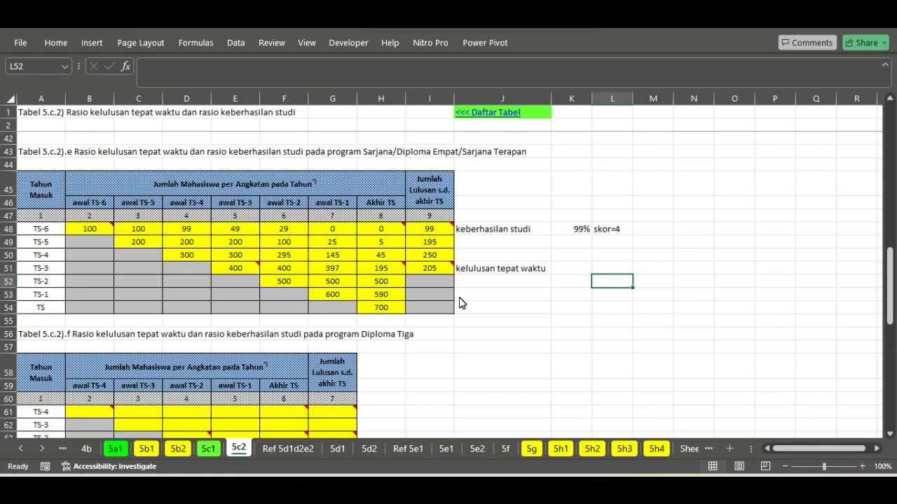
key("alt+Tab")
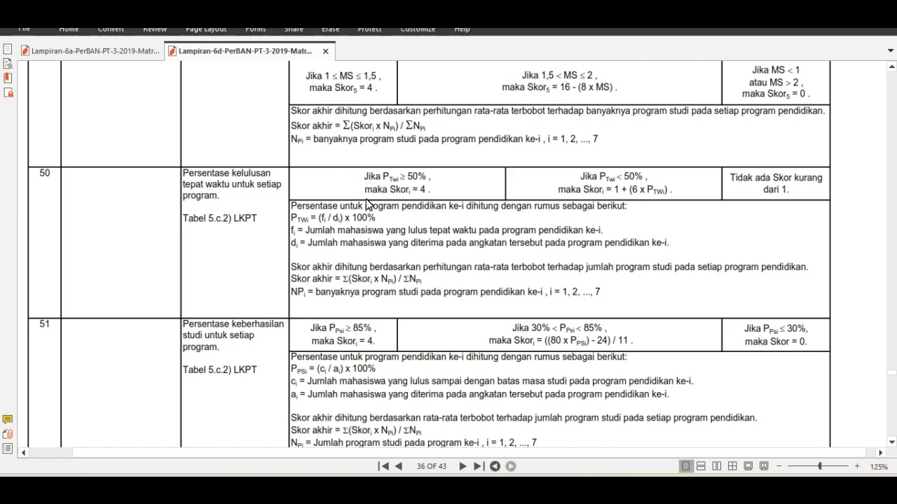
key("alt+Tab")
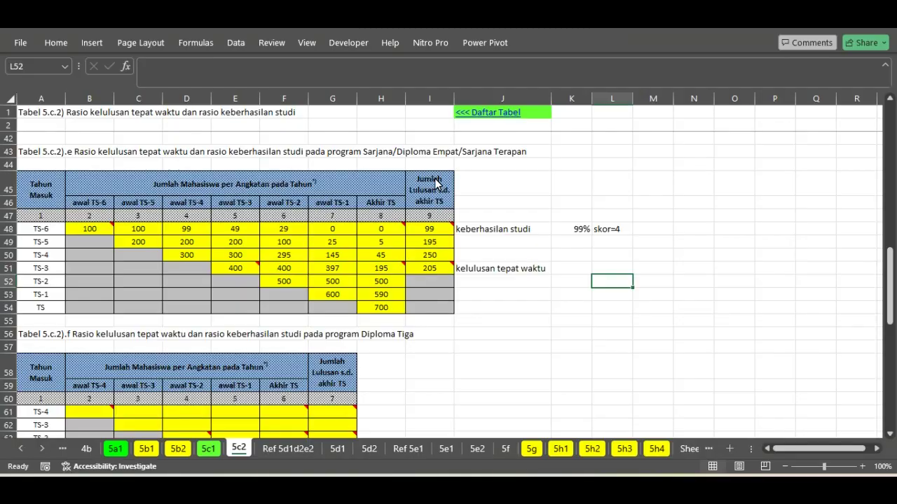
left_click(573, 269)
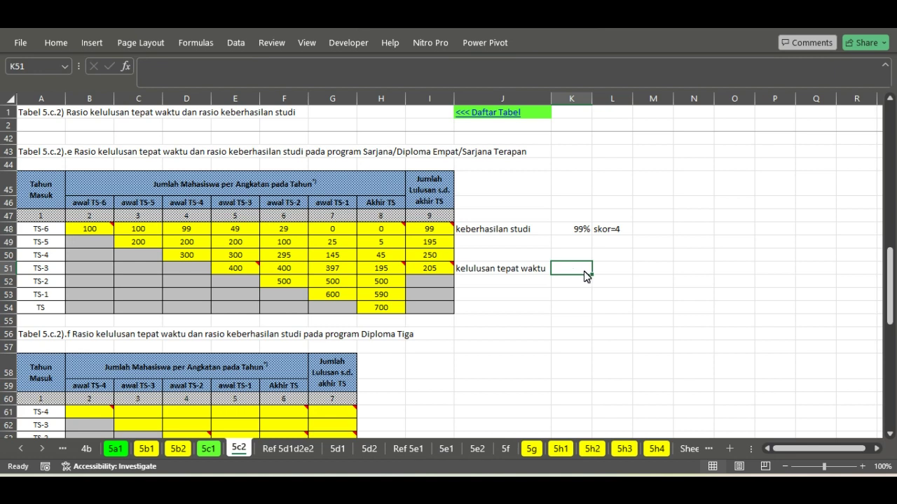
left_click(441, 274)
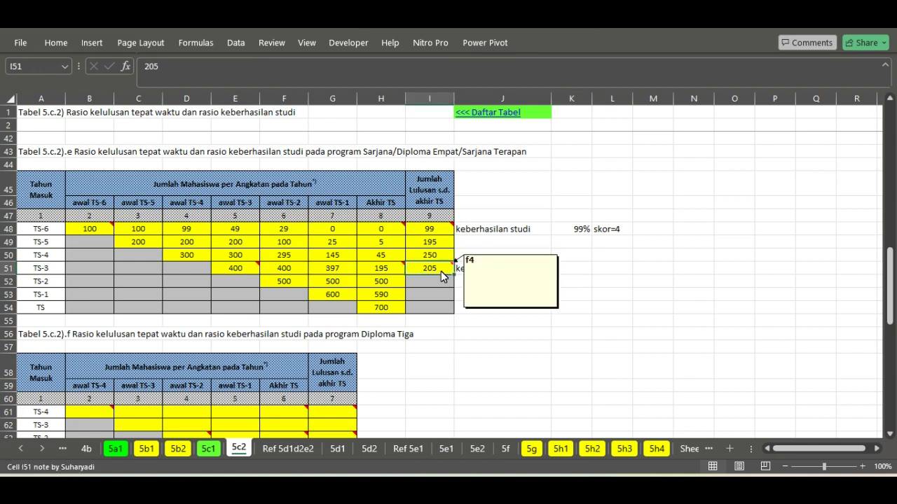
left_click(384, 272)
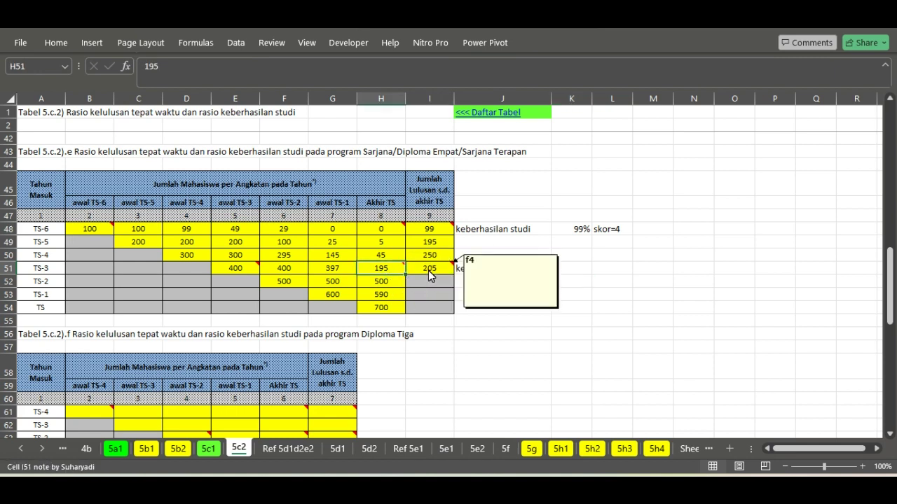
left_click(428, 271)
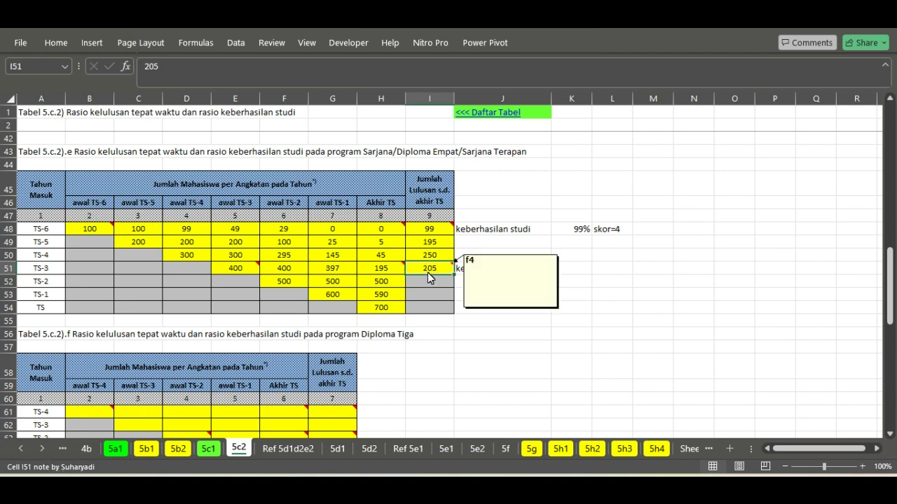
left_click(245, 272)
left_click(579, 269)
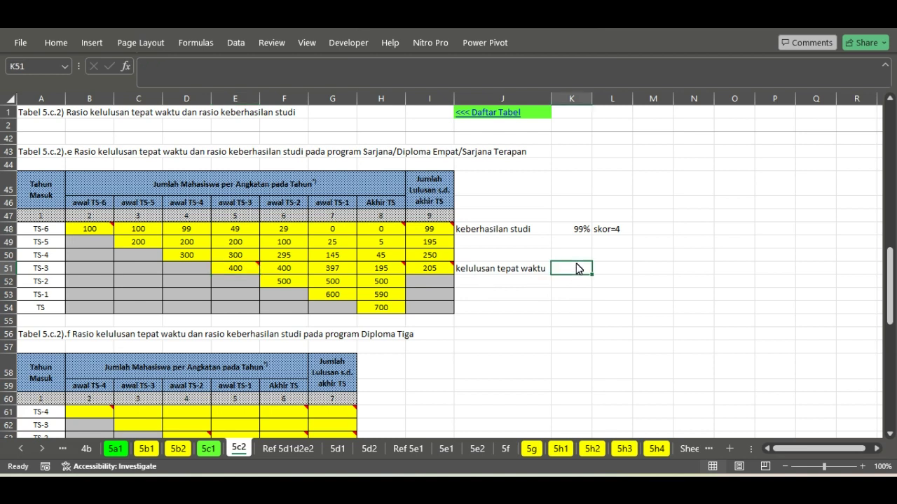
left_click(443, 272)
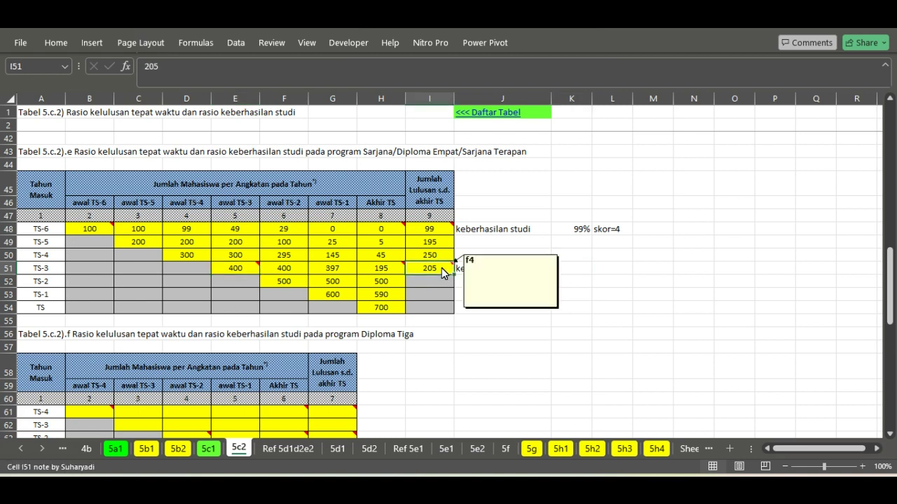
Calculate the on-time graduation ratio in K51 by dividing the TS-3 intake's graduates by its initial student count, =I51/E51.
left_click(580, 272)
type("=")
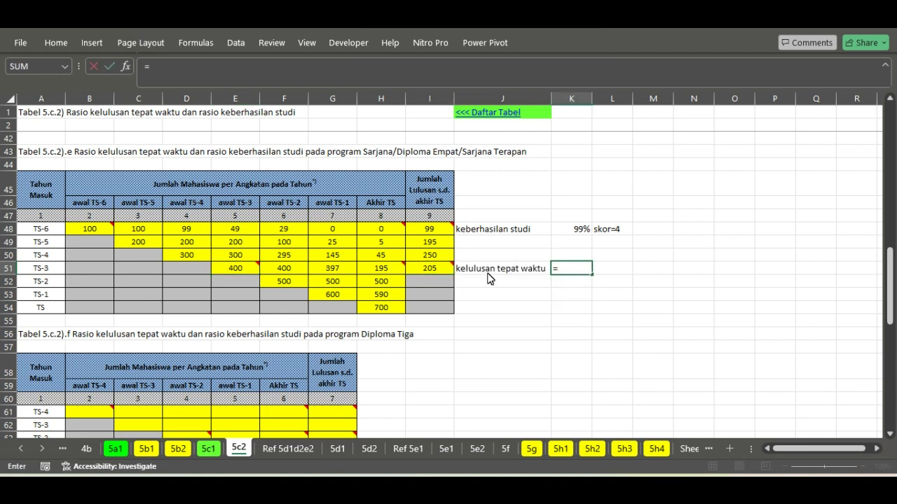
left_click(429, 270)
type("/")
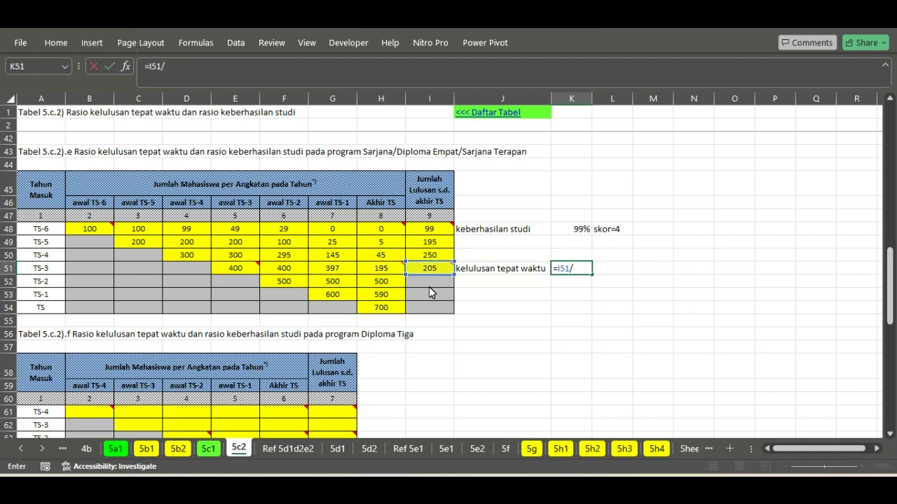
left_click(244, 270)
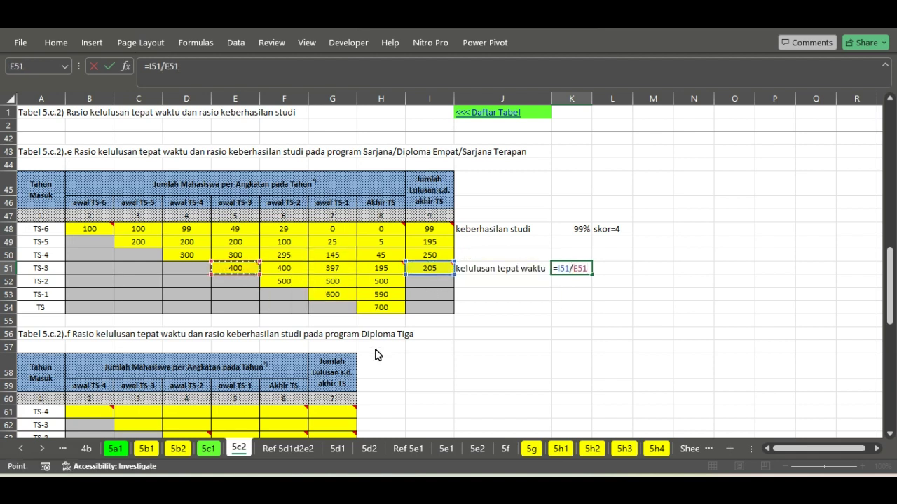
key("Return")
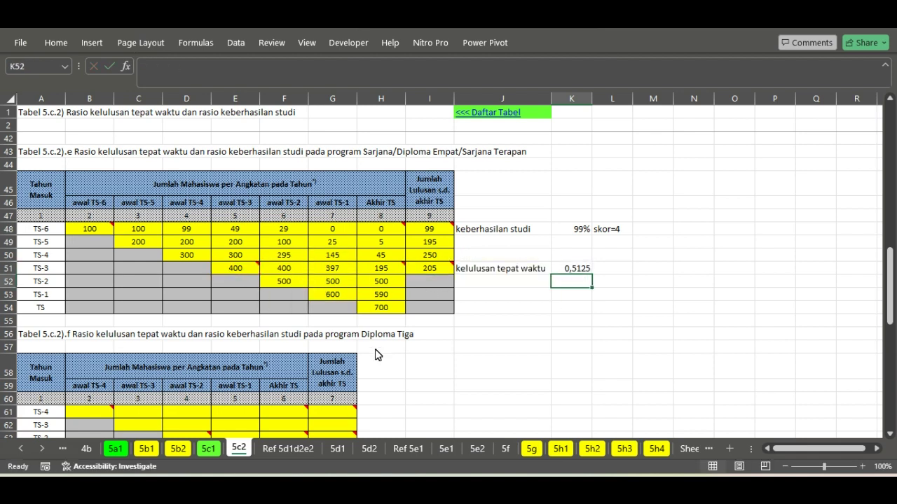
Format the on-time graduation ratio in K51 as a percentage.
left_click(586, 270)
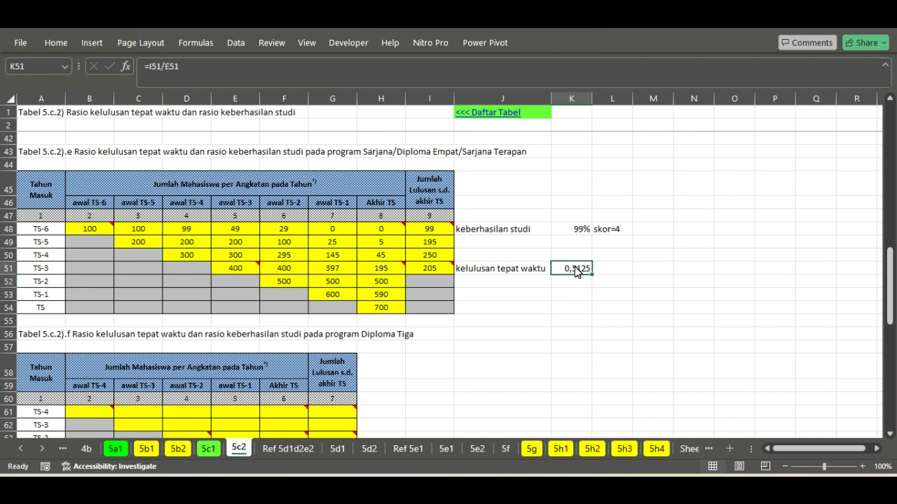
left_click(65, 42)
left_click(461, 89)
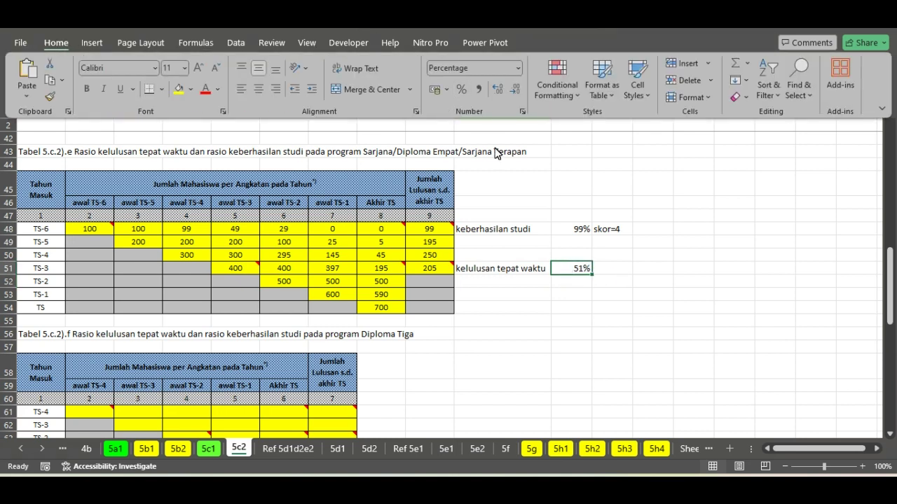
left_click(570, 295)
Enter "skor=4" in L51 beside the on-time graduation ratio.
left_click(609, 275)
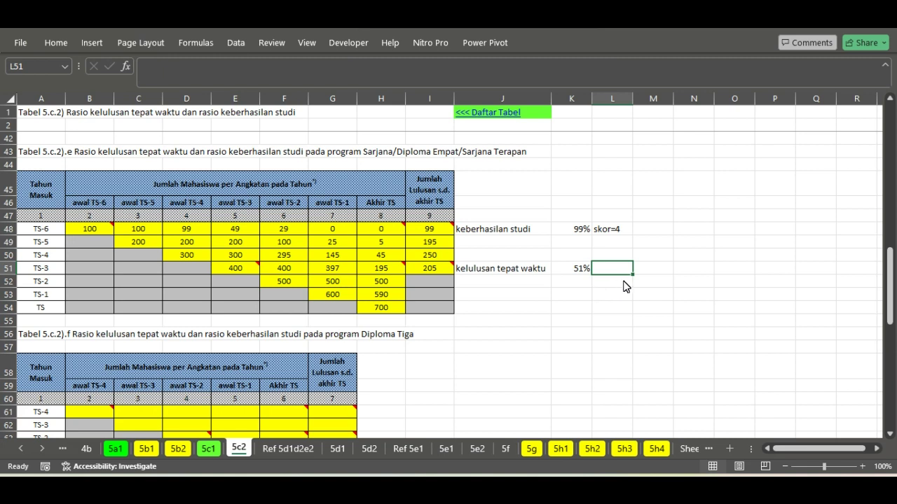
type("skor")
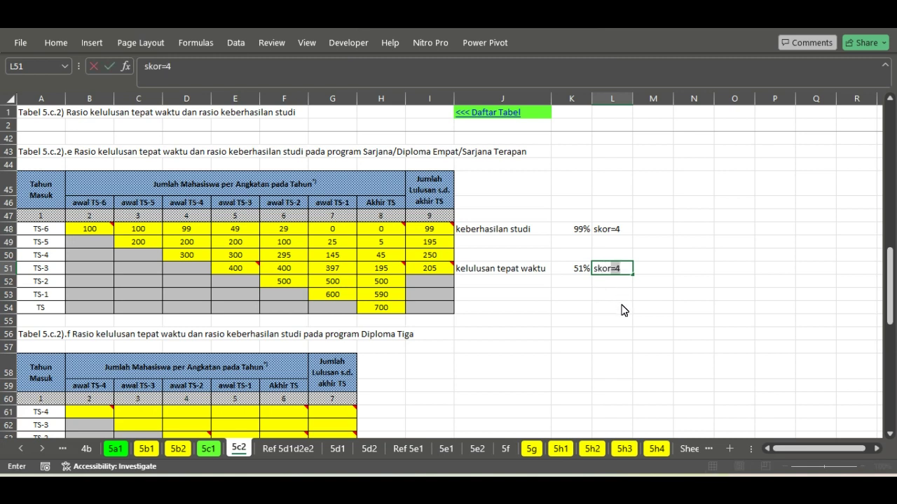
key("Return")
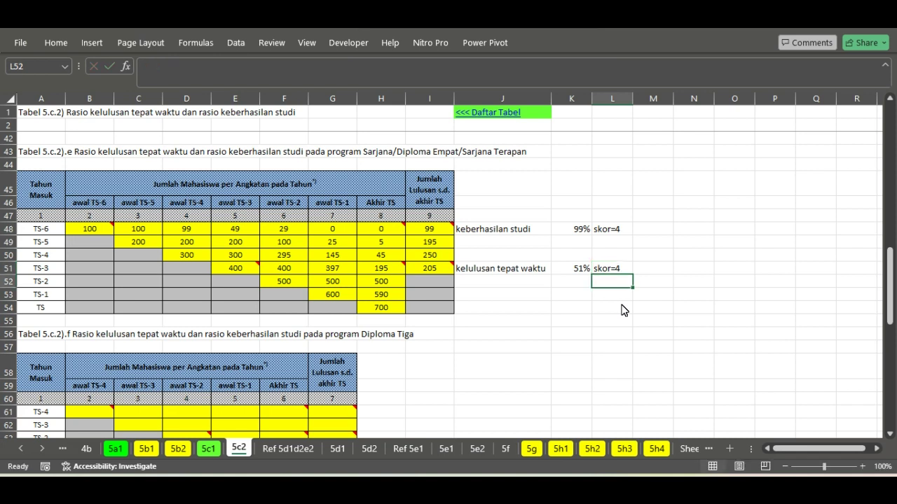
left_click(621, 306)
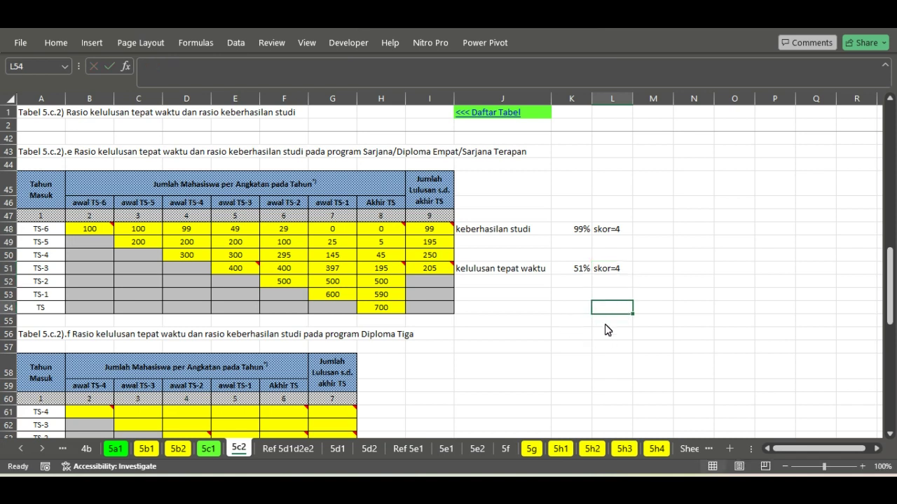
left_click(703, 282)
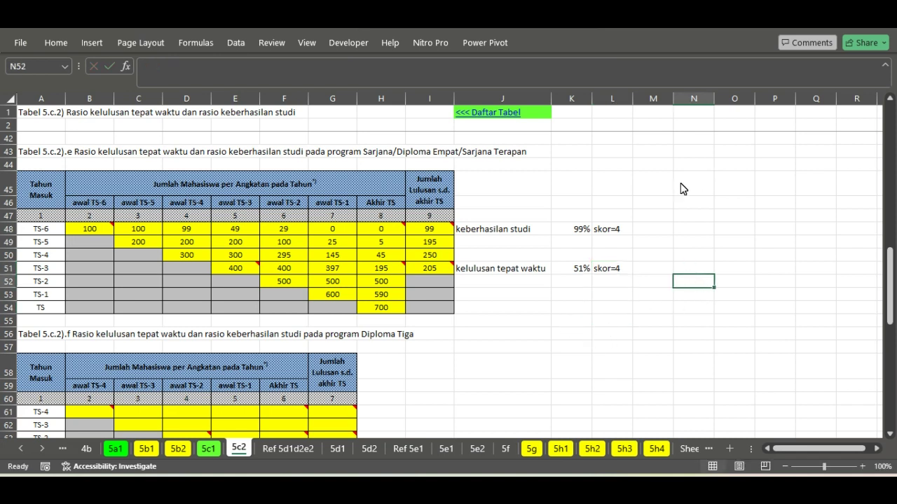